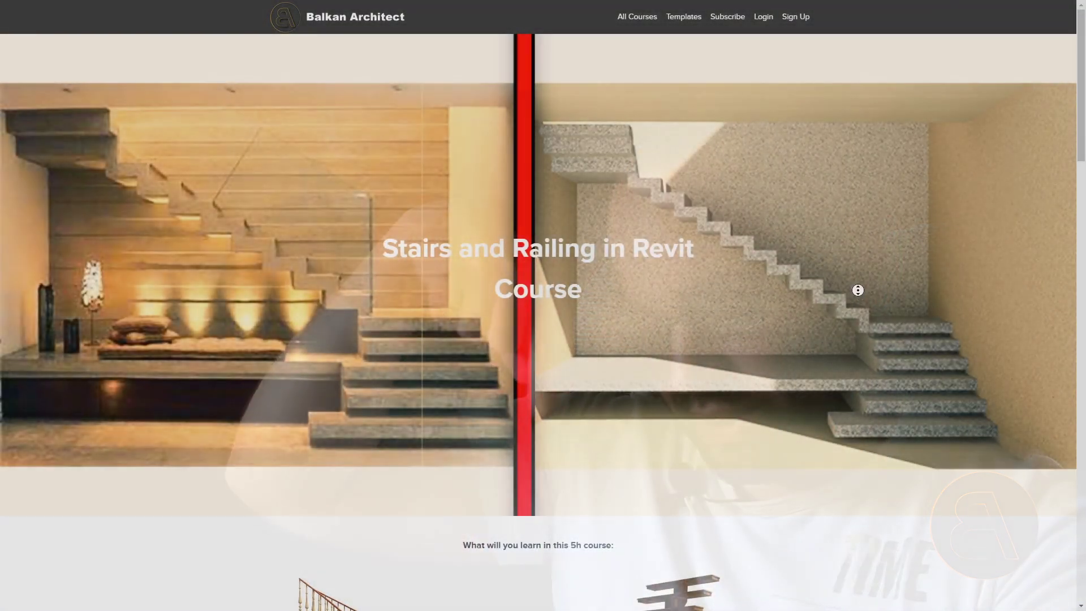
- Look through the Stairs and Railing in Revit course page down to its learning topics
scroll(857, 290, "down", 5)
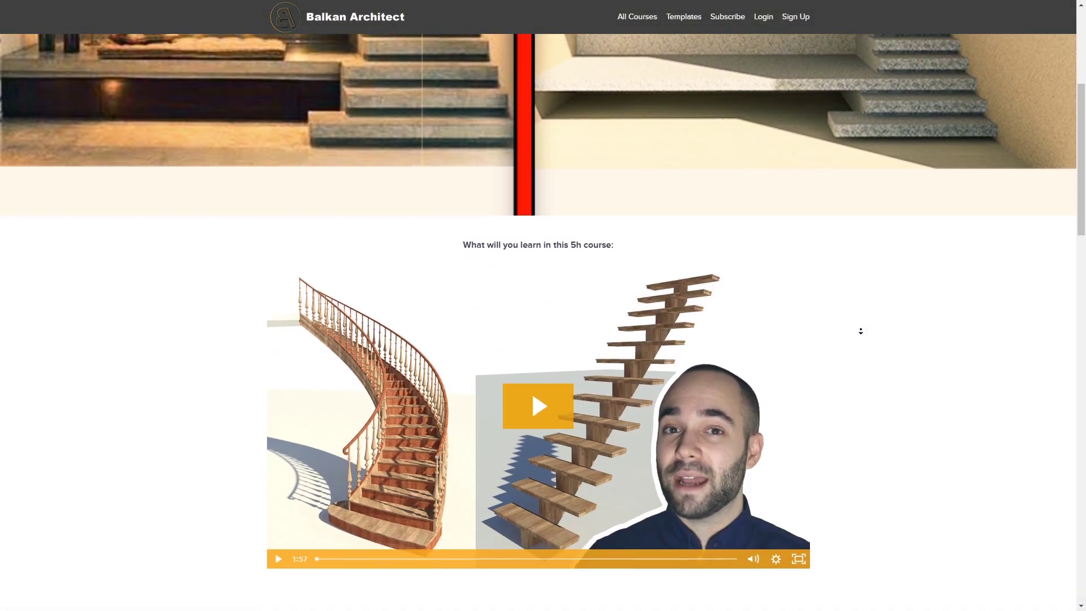
scroll(861, 331, "down", 8)
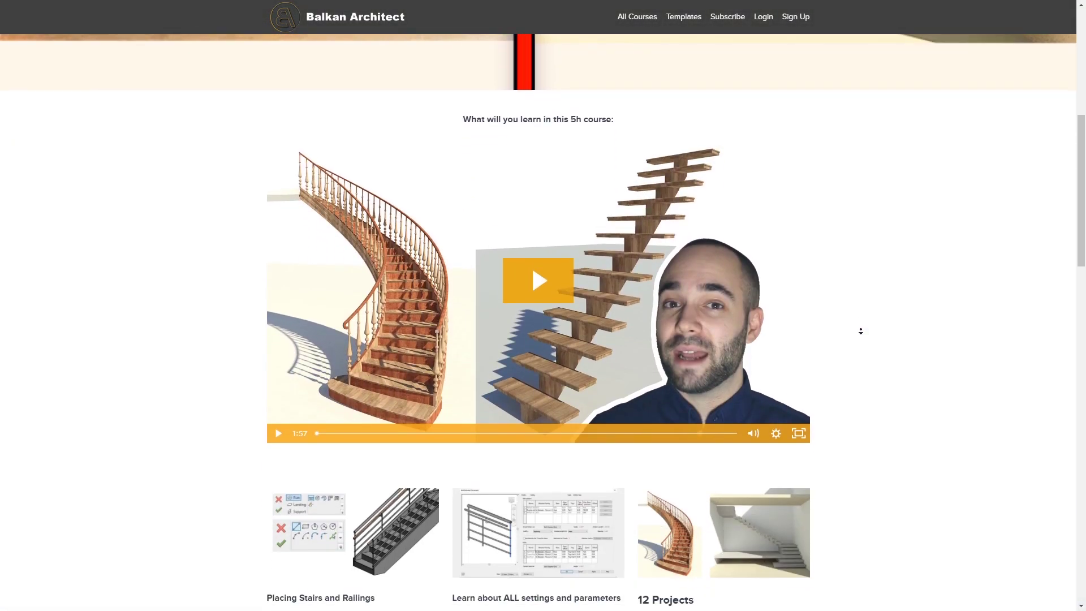
scroll(861, 330, "down", 6)
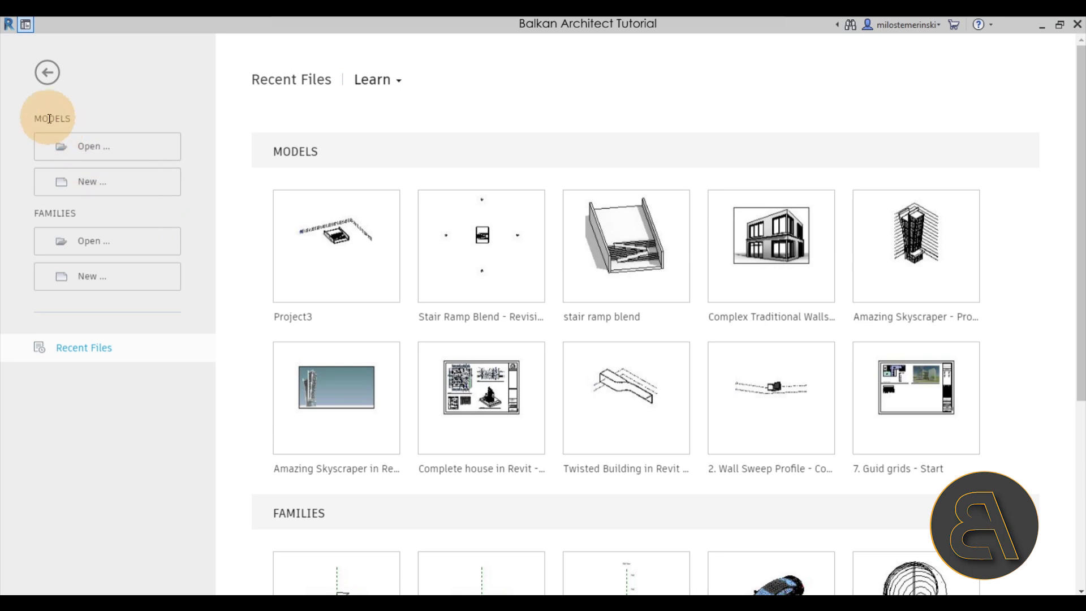
- Switch to Revit and create a new project from the Architecture Design Template - Metric
left_click(90, 182)
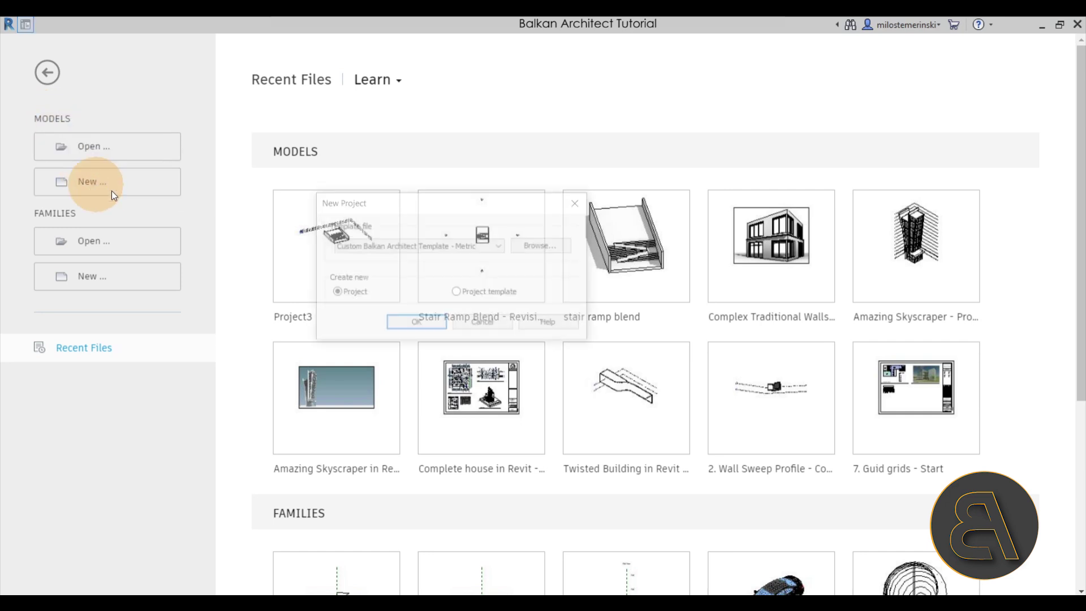
left_click(350, 244)
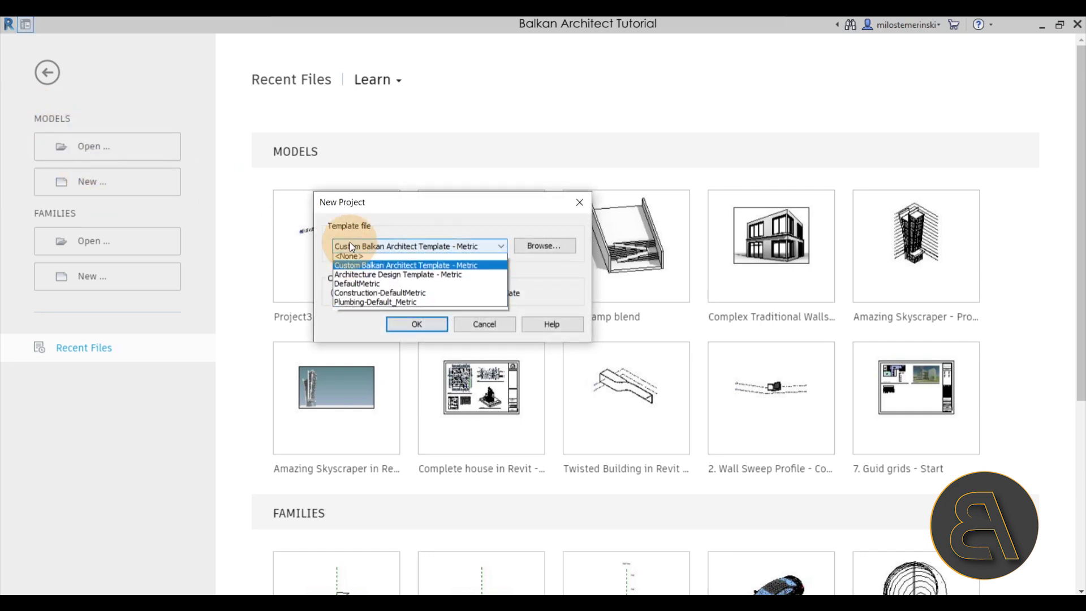
left_click(360, 280)
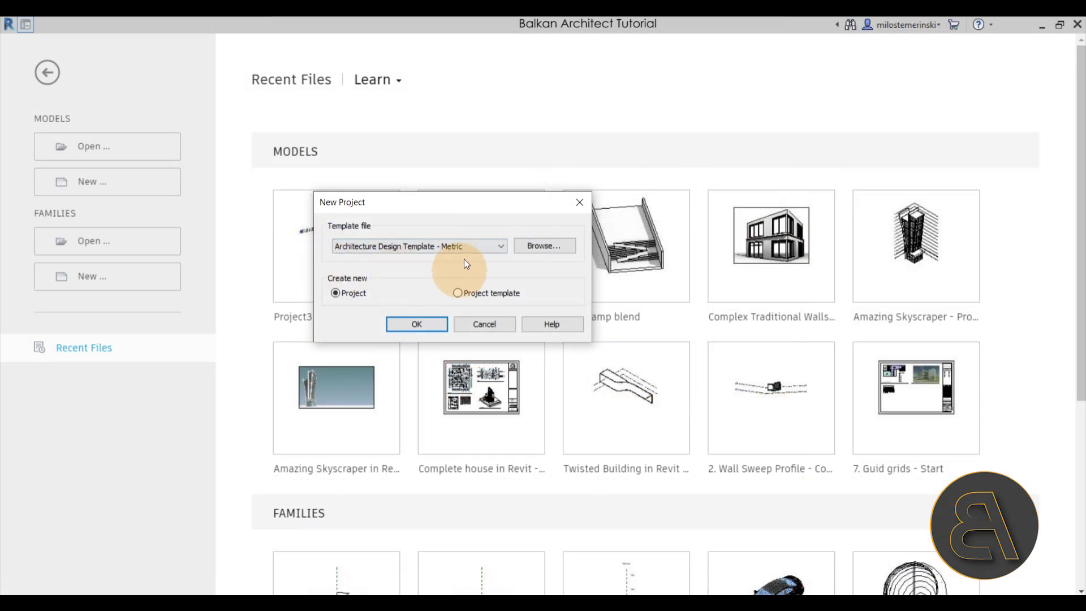
left_click(416, 324)
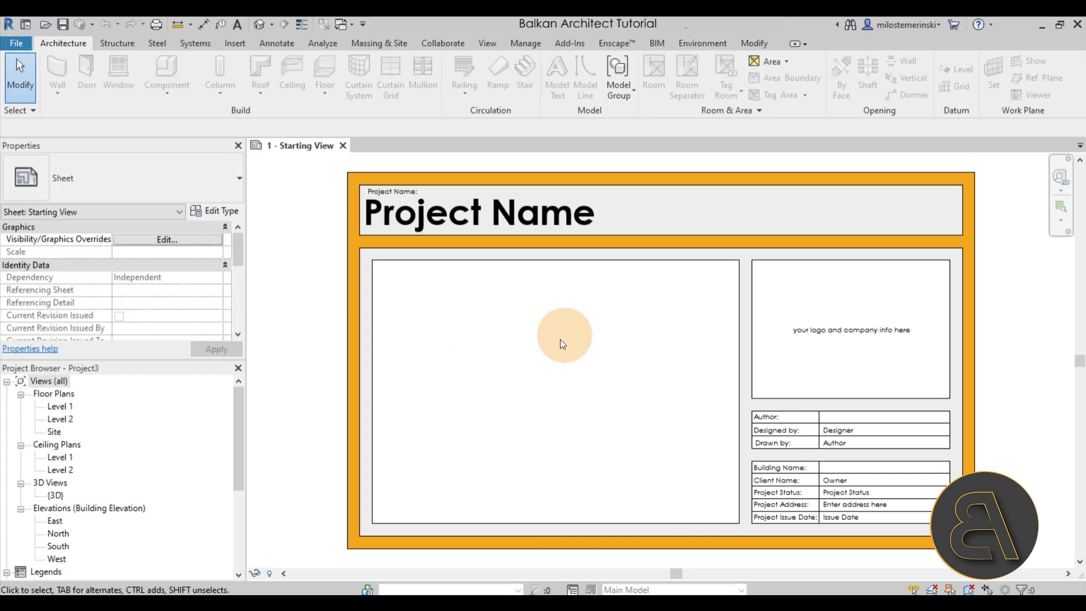
middle_click_drag(535, 360, 513, 364)
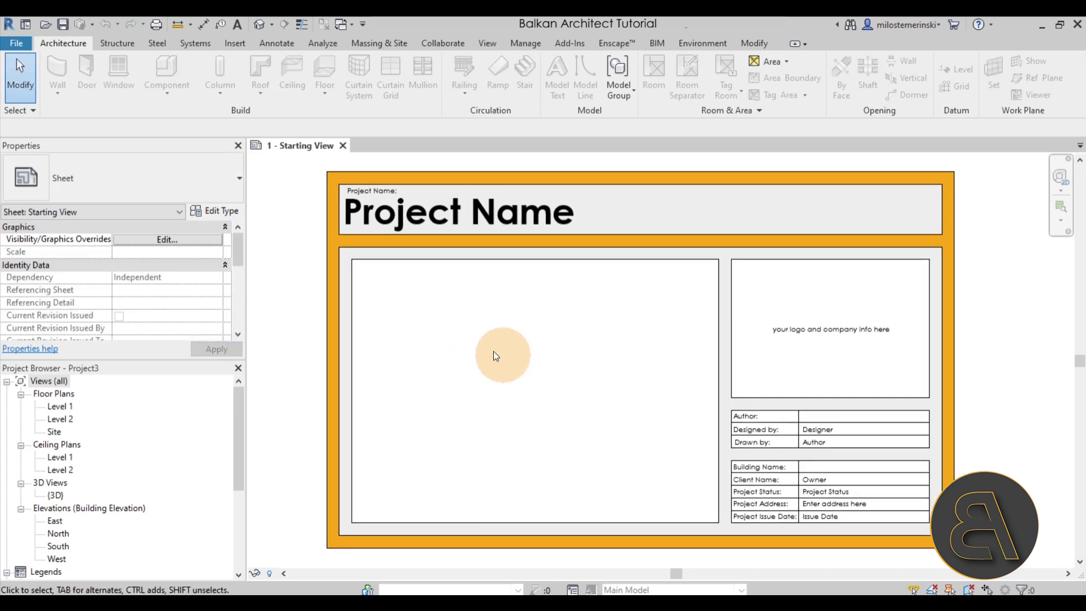
- Bring up the reference photo of the curved staircase, examine its overall shape, and put it away
left_click_drag(6, 227, 533, 161)
left_click(615, 499)
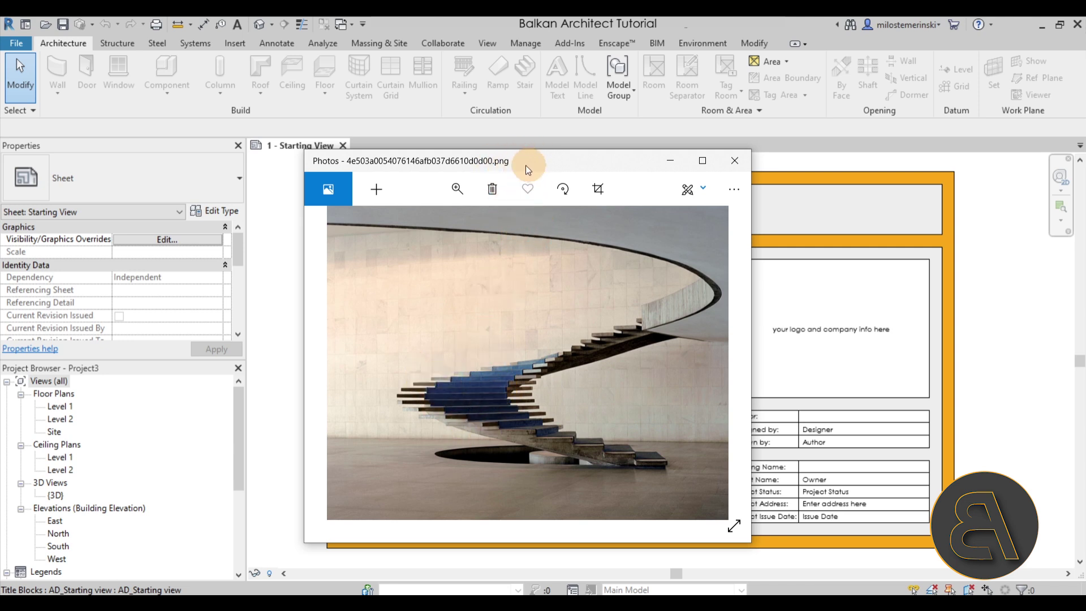
left_click(734, 160)
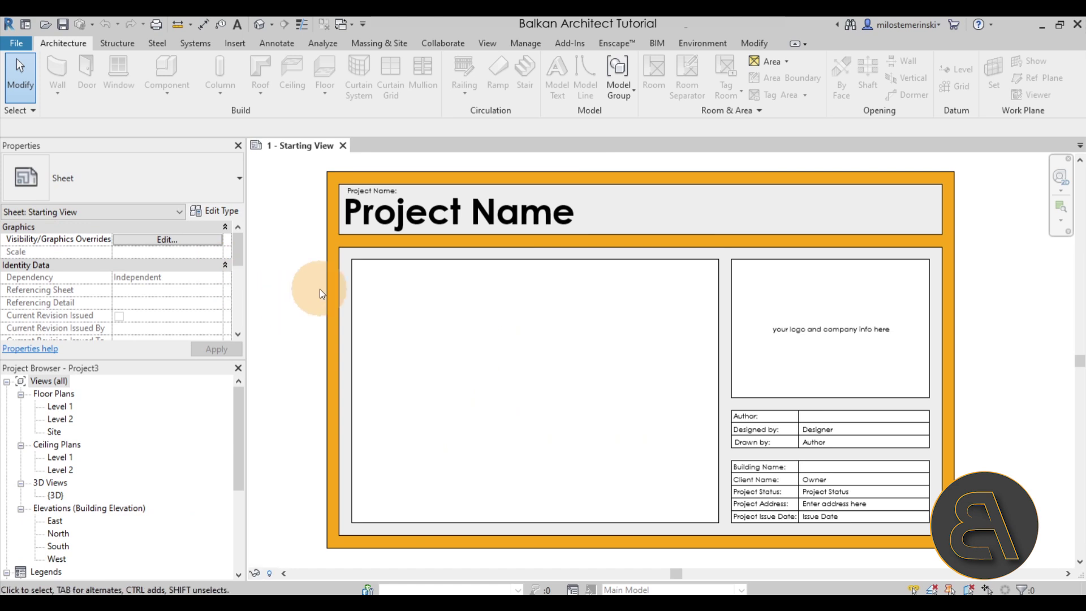
- Set the elevation of Level 2 to 300 in the South elevation view
double_click(58, 546)
middle_click_drag(836, 356, 936, 331)
left_click(1000, 309)
left_click(1001, 311)
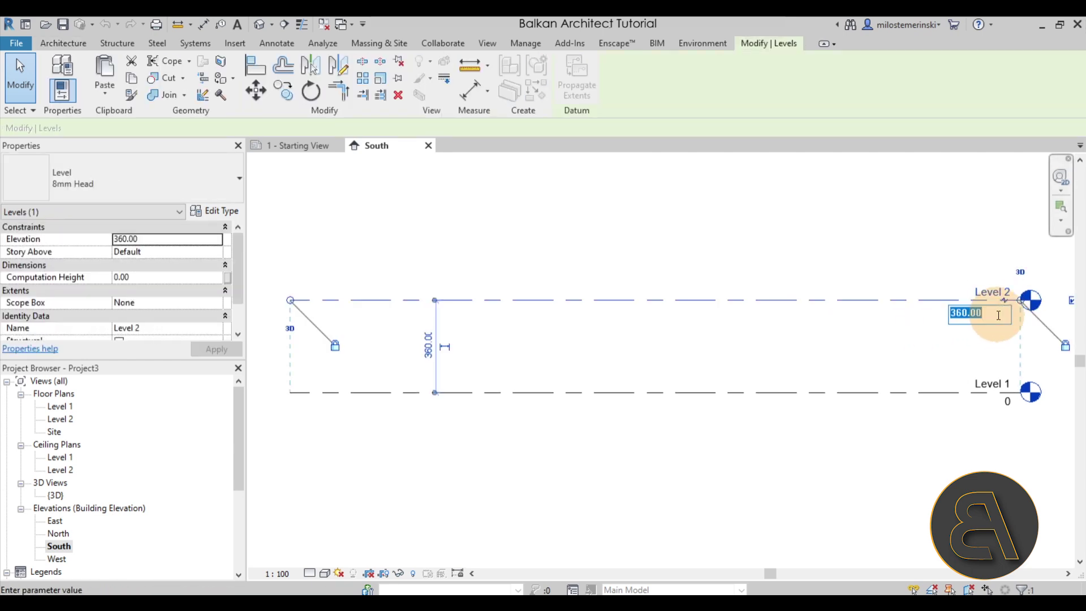
type("300")
key("Return")
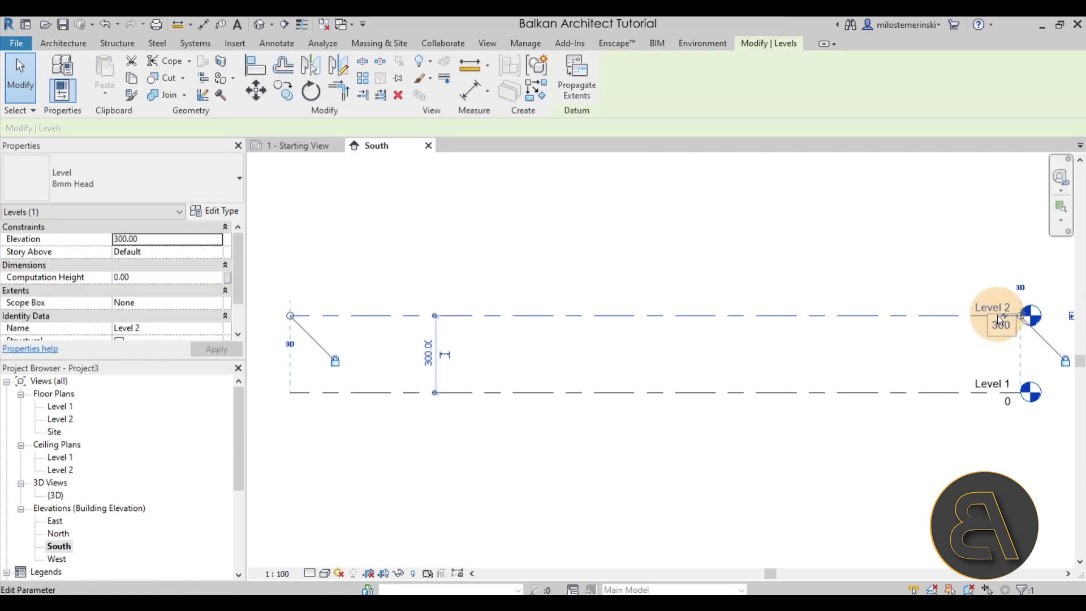
left_click(719, 330)
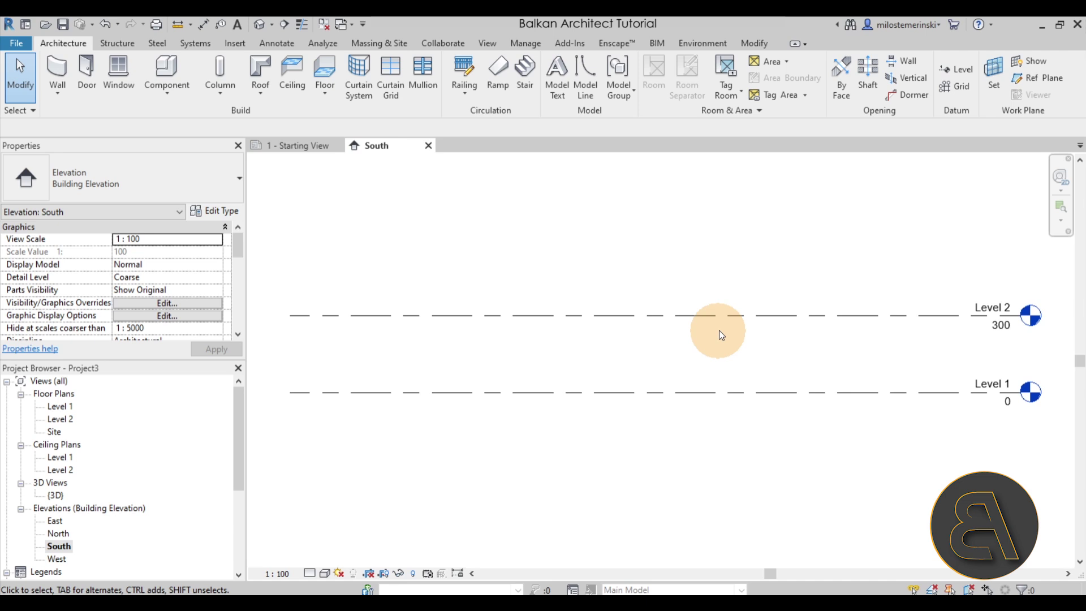
- Draw a horizontal and a vertical reference plane crossing near the middle of the Level 1 floor plan
double_click(61, 408)
middle_click_drag(651, 396, 629, 386)
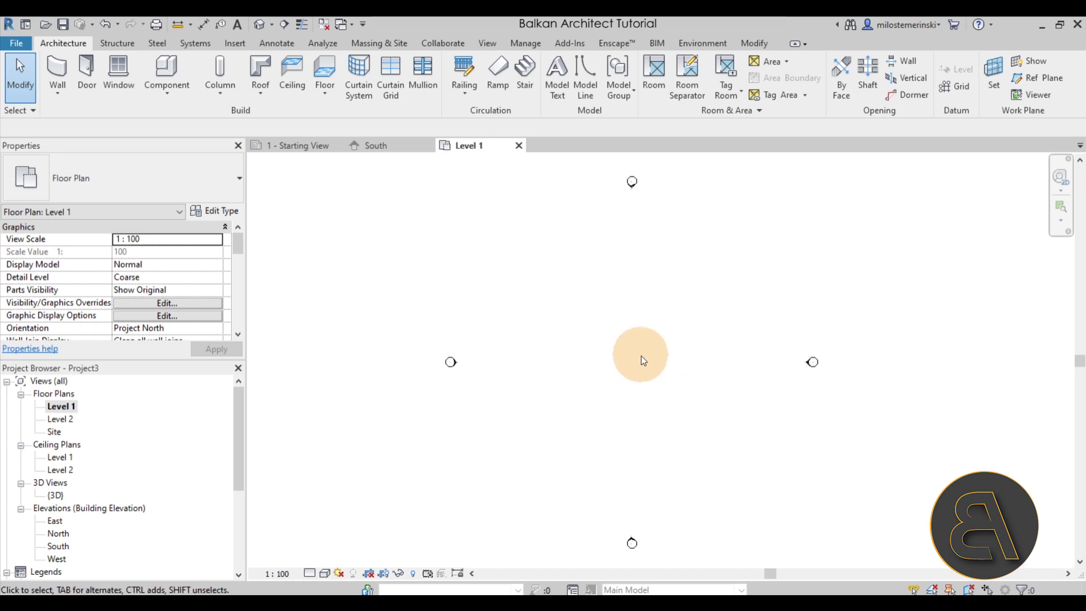
left_click(1035, 80)
left_click(562, 366)
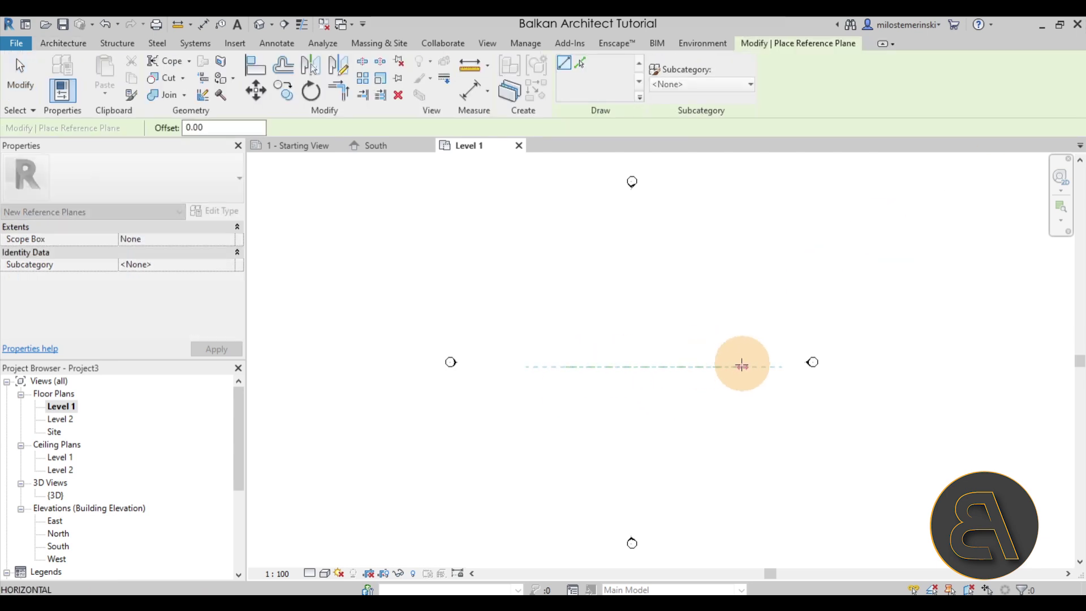
left_click(743, 366)
left_click(635, 383)
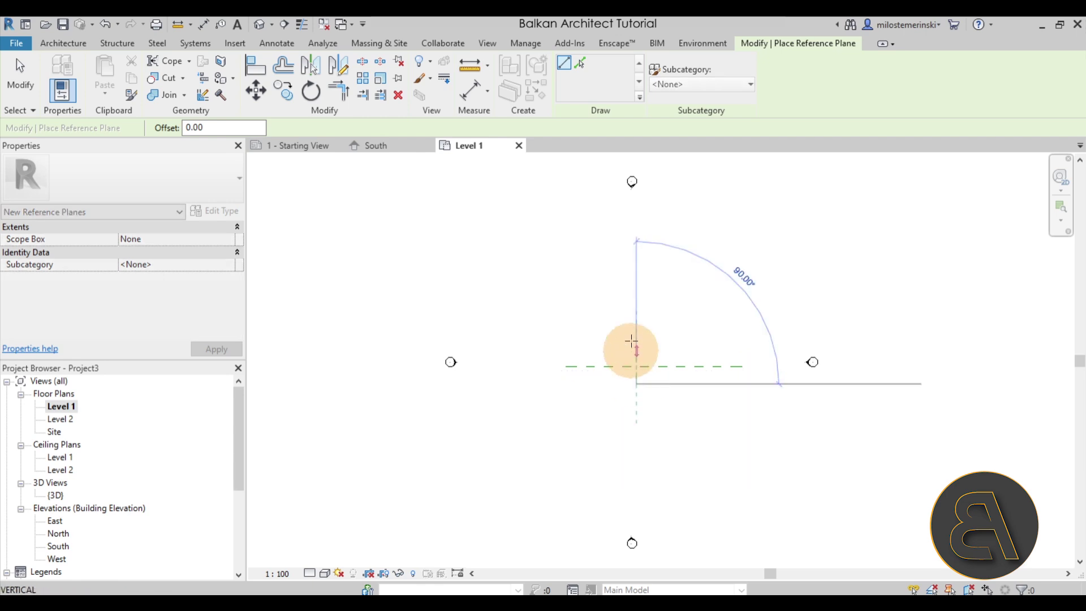
left_click(636, 285)
key("Escape")
key("Escape")
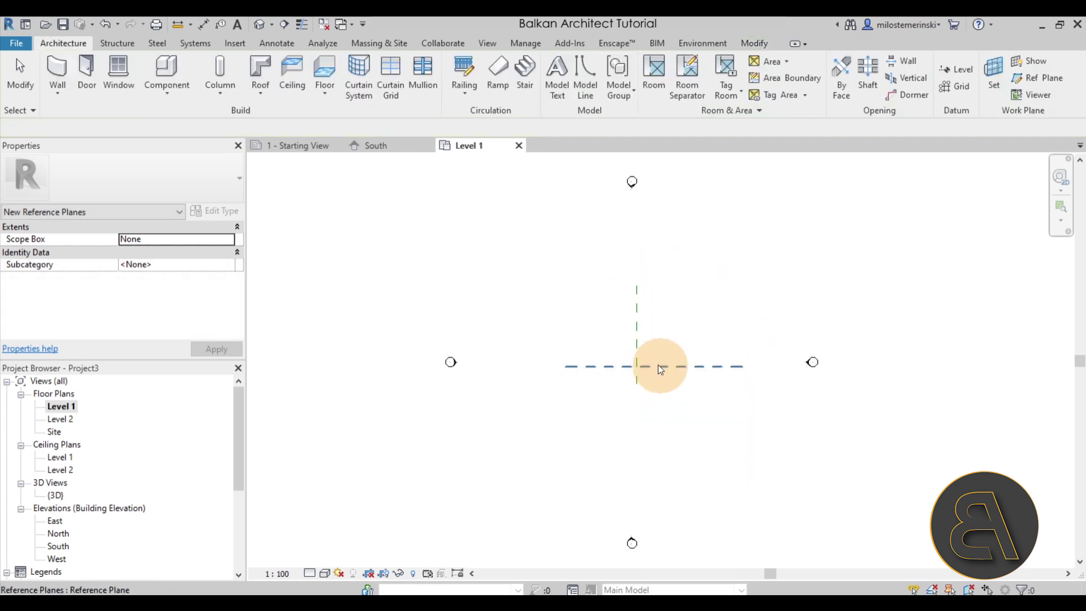
scroll(649, 364, "up", 2)
left_click(628, 349)
key("Escape")
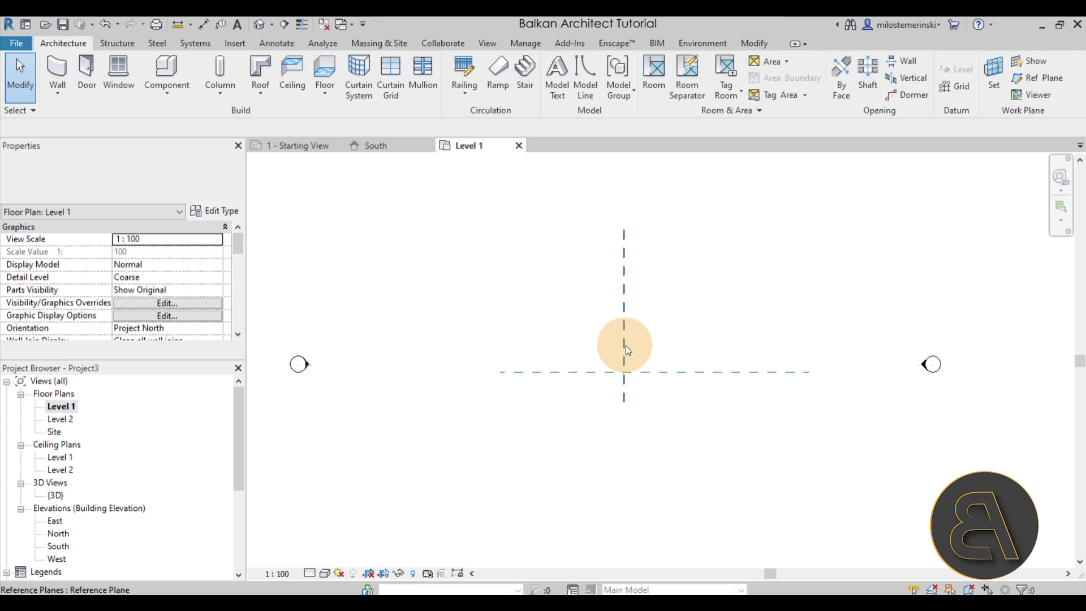
- Start a new stair using the Assembled Stair type 190mm max riser 250mm going
scroll(614, 369, "up", 2)
middle_click_drag(656, 373, 616, 428)
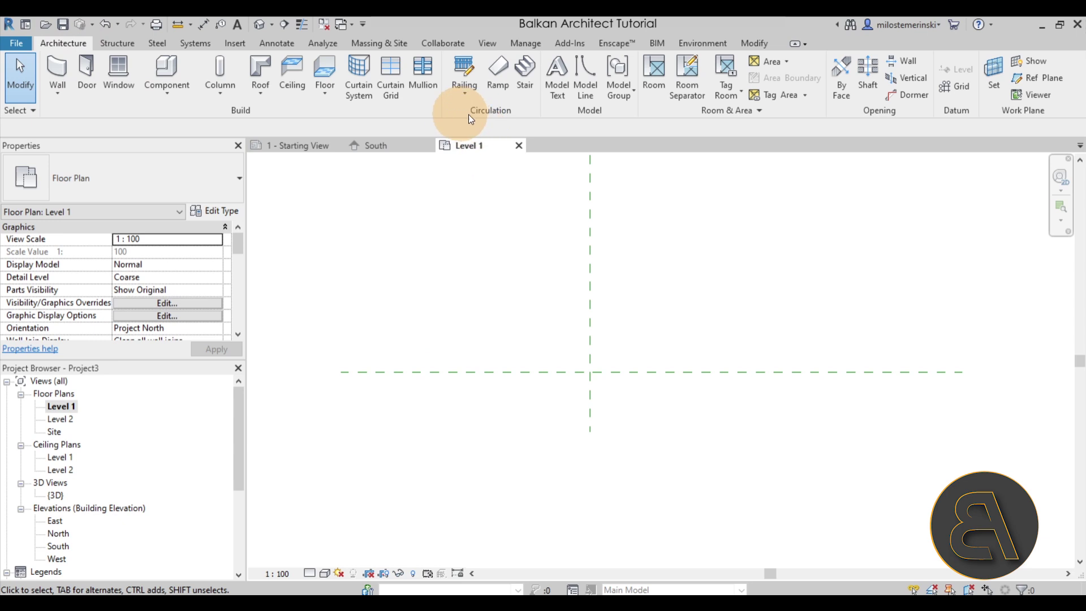
left_click(523, 94)
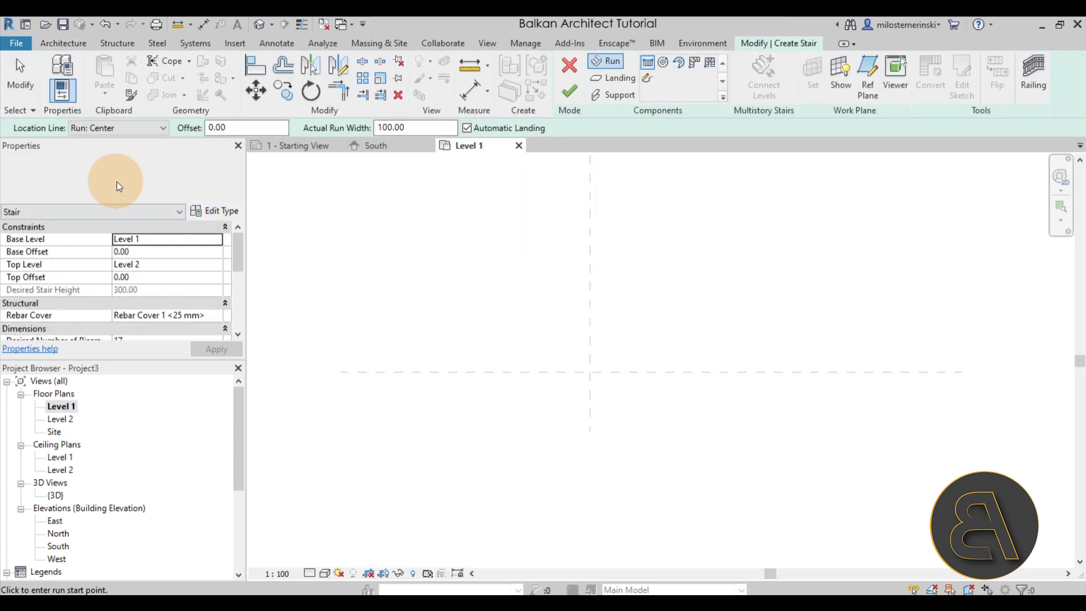
left_click(118, 185)
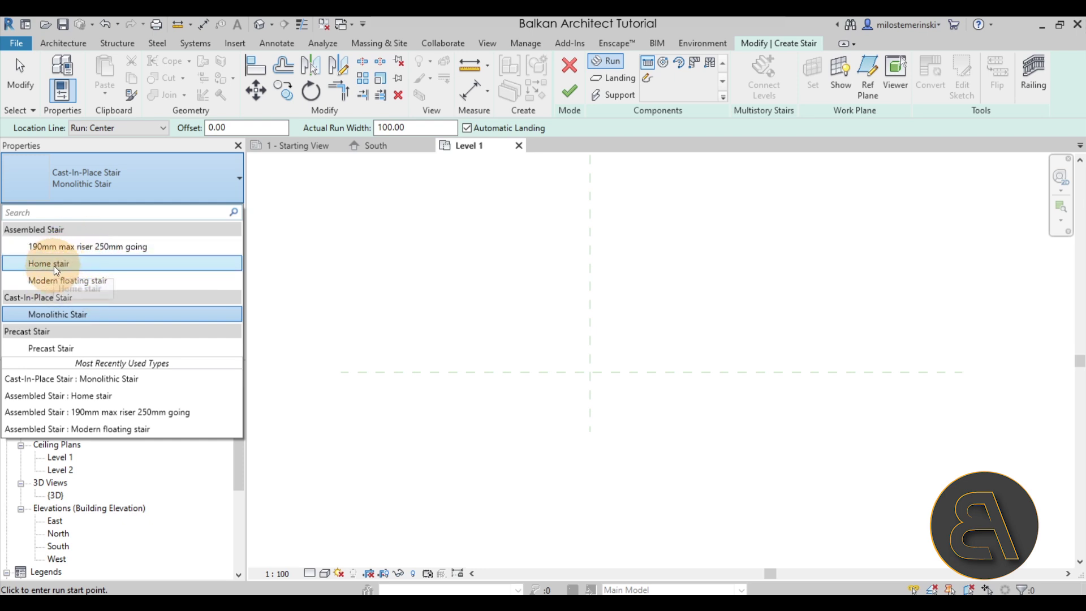
left_click(55, 247)
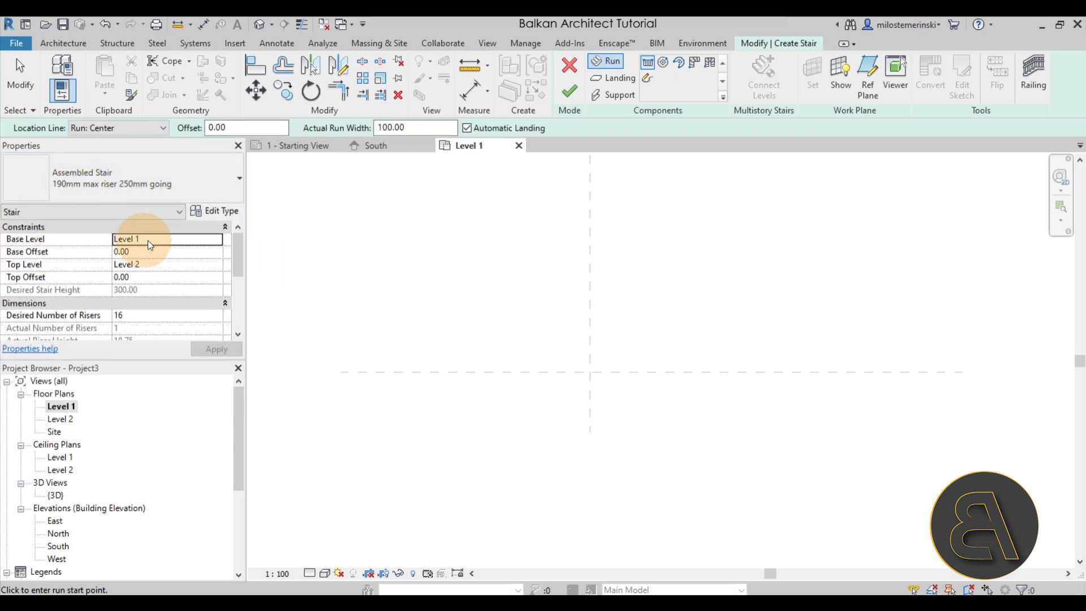
- Duplicate the current stair type under the name "minimal concrete stair"
left_click(214, 212)
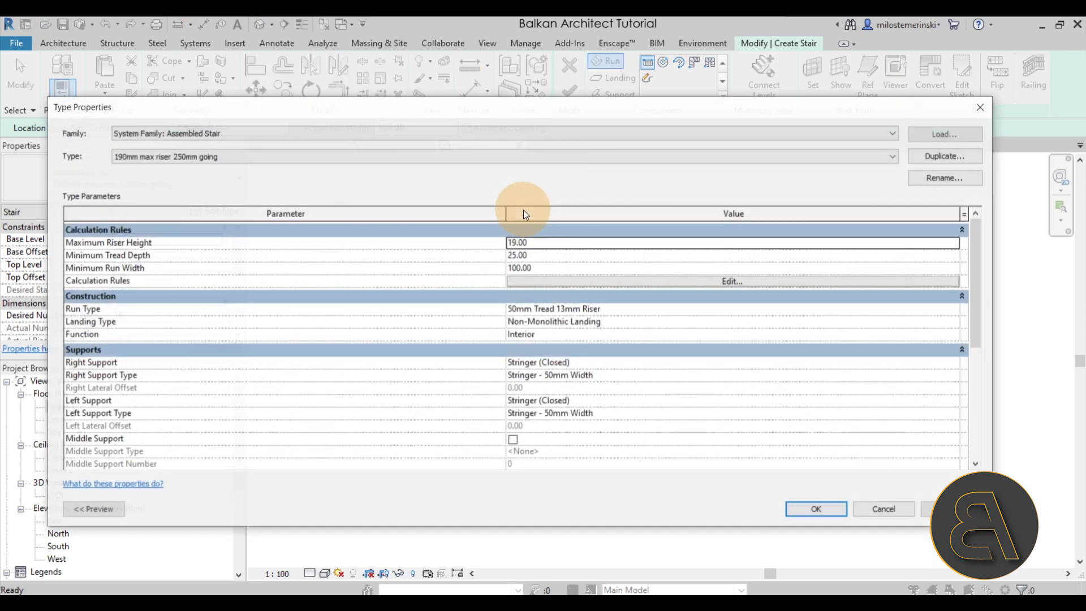
left_click_drag(791, 115, 815, 118)
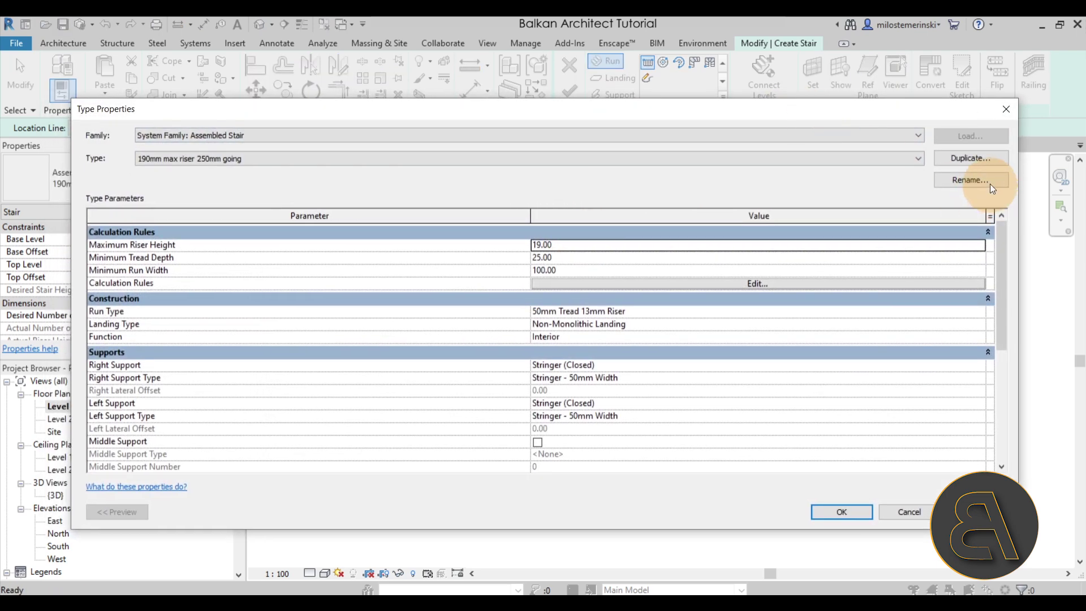
left_click(971, 163)
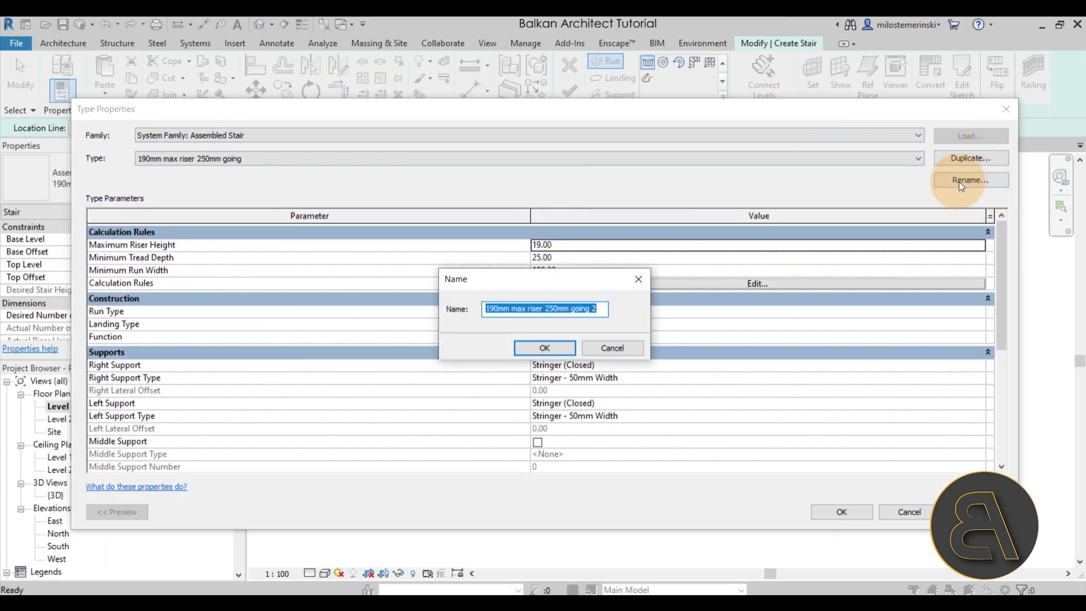
type("mi")
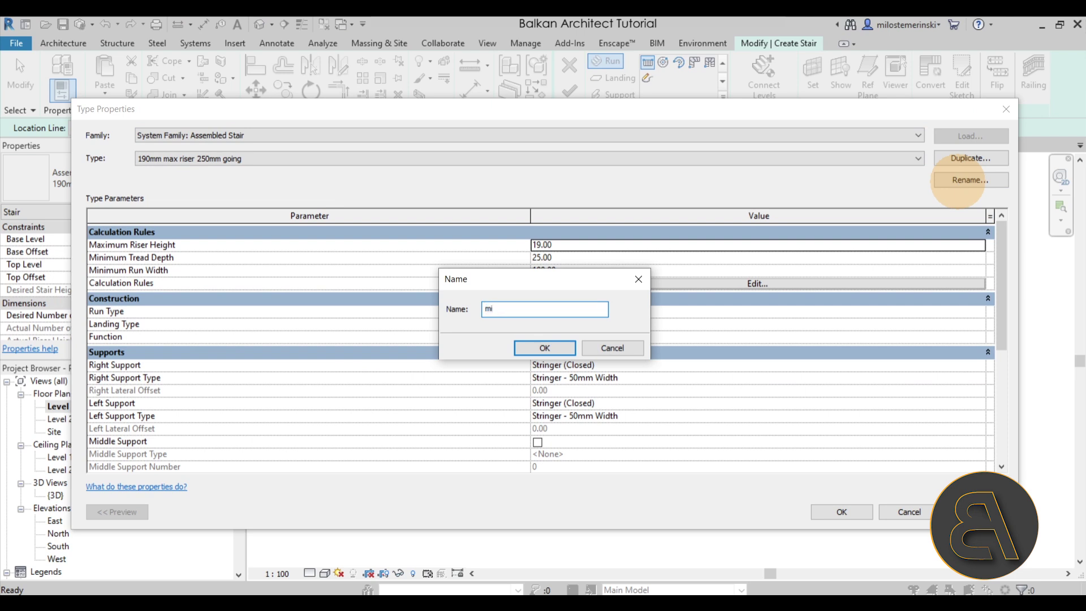
type("nimal concrete stair")
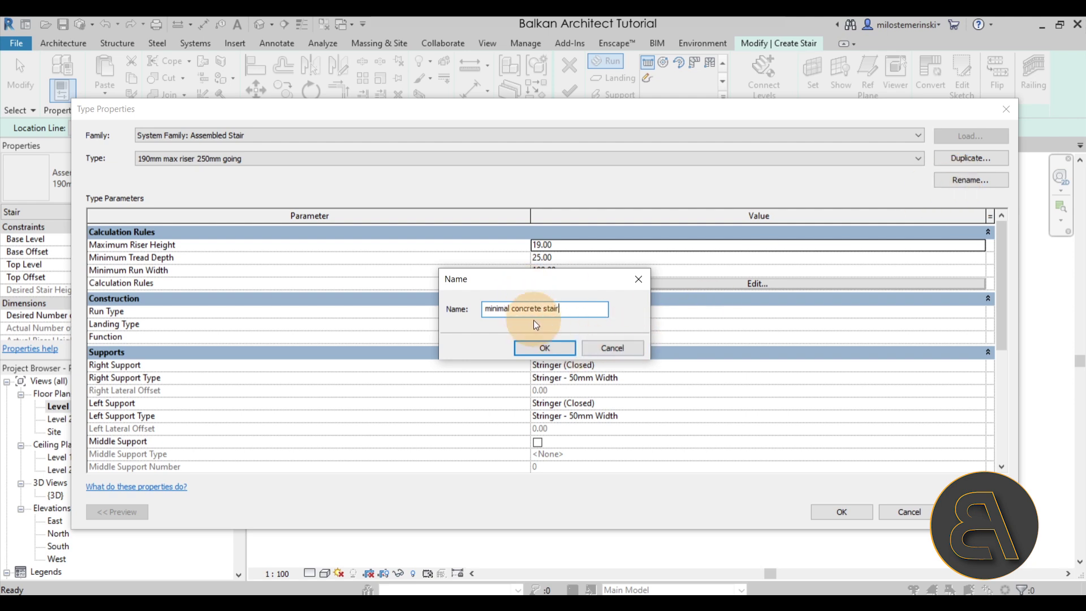
left_click(545, 349)
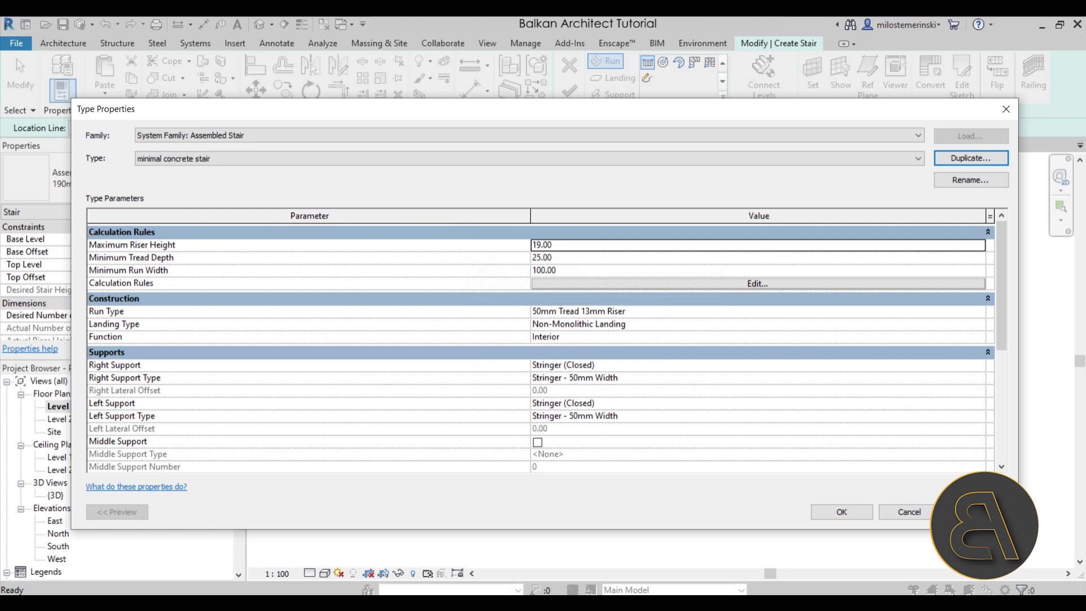
- Examine the steps in the curved staircase reference photo, then move the photo out of the way
left_click_drag(0, 181, 586, 164)
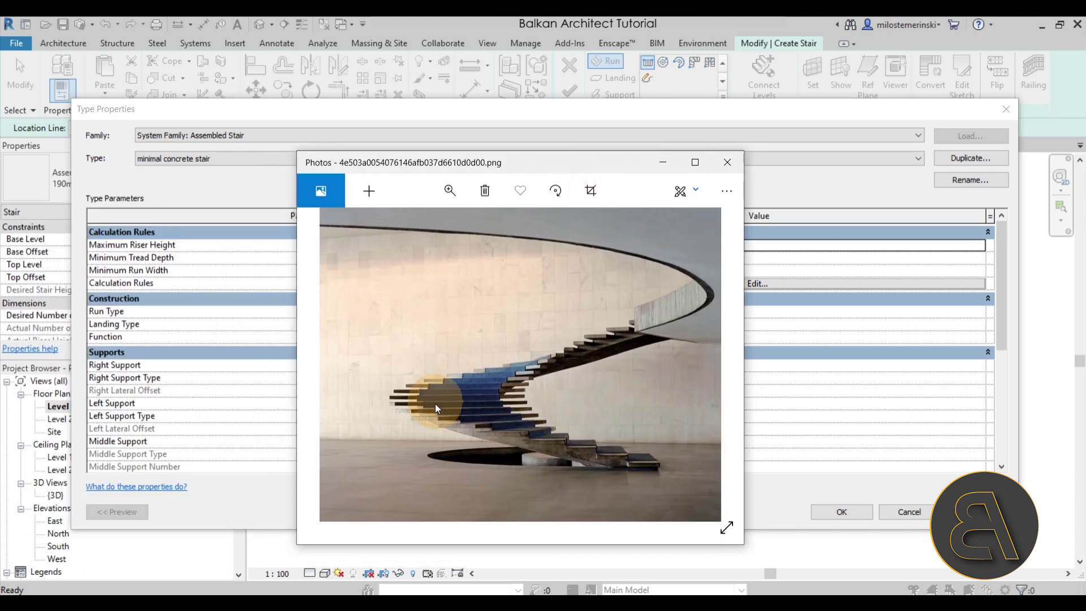
left_click(604, 470)
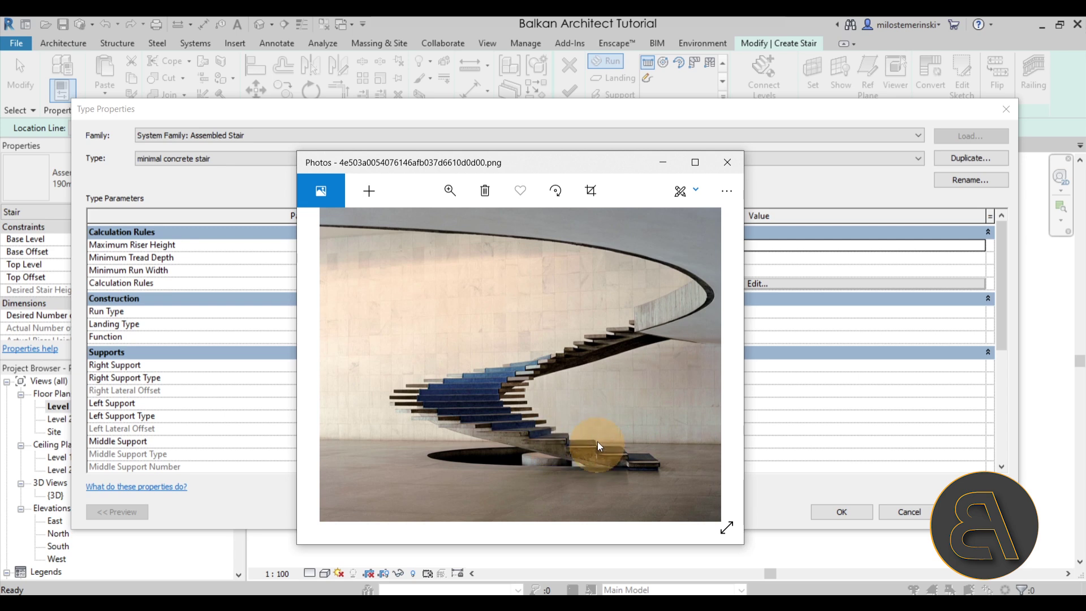
left_click_drag(608, 161, 0, 164)
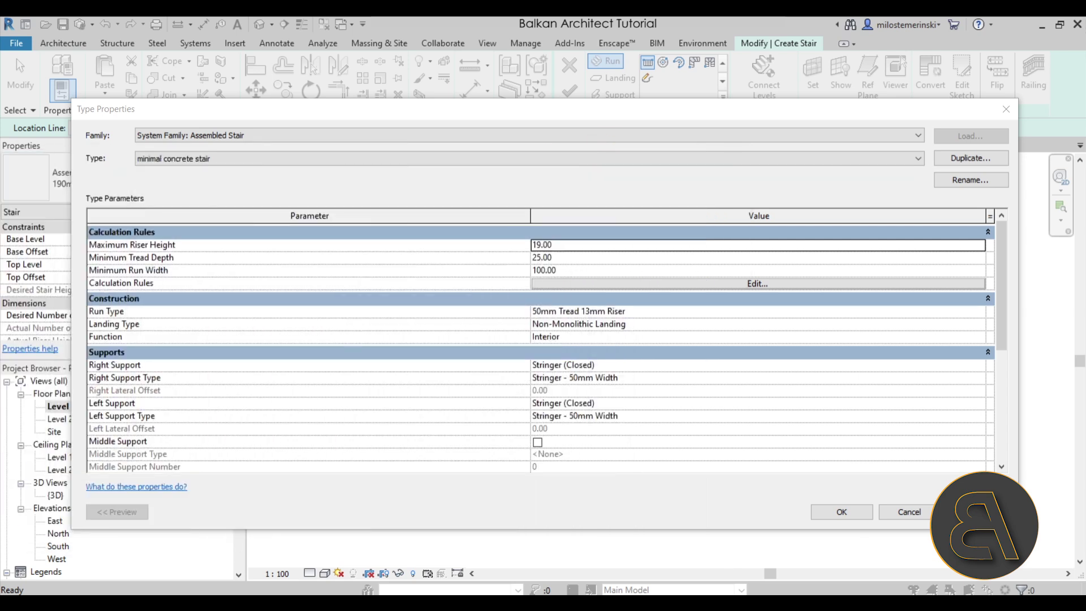
- Set the stair type's maximum riser height to 16 and its minimum tread depth to 32
left_click(551, 244)
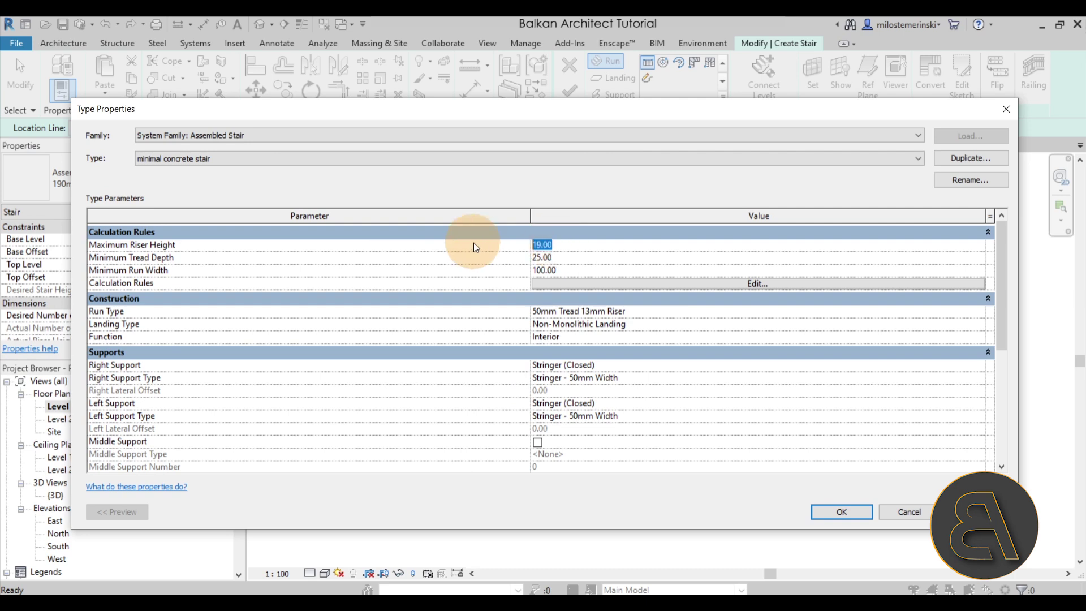
type("16")
left_click(579, 260)
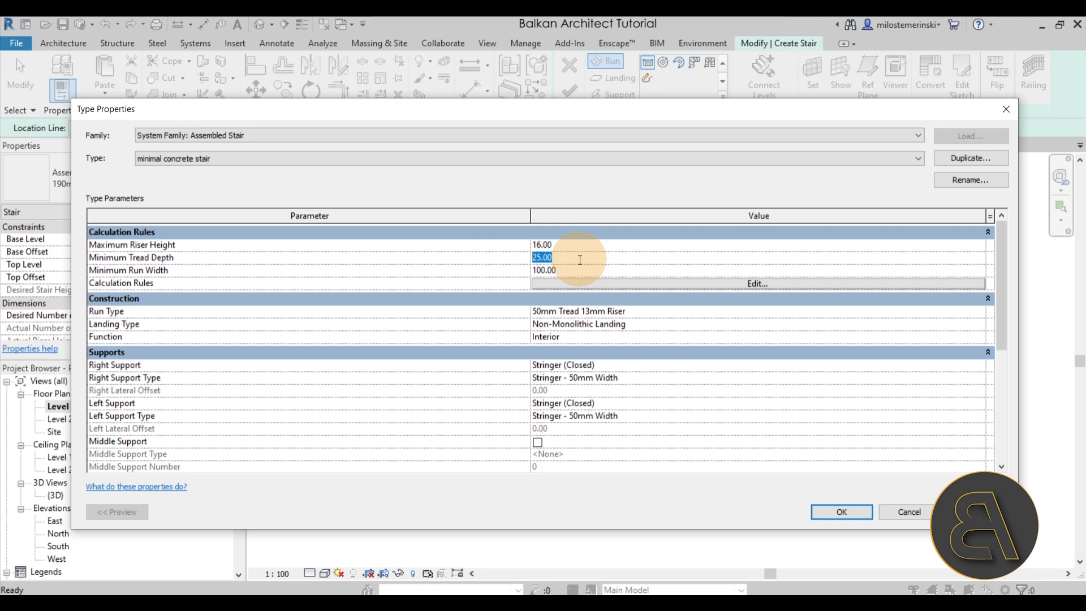
type("32")
left_click(578, 267)
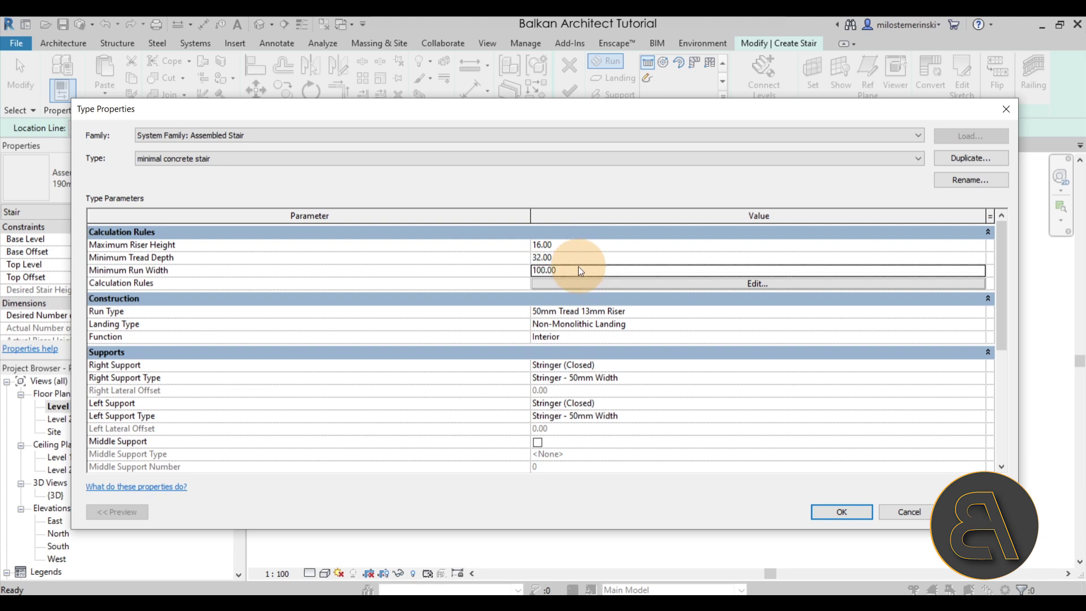
left_click(577, 270)
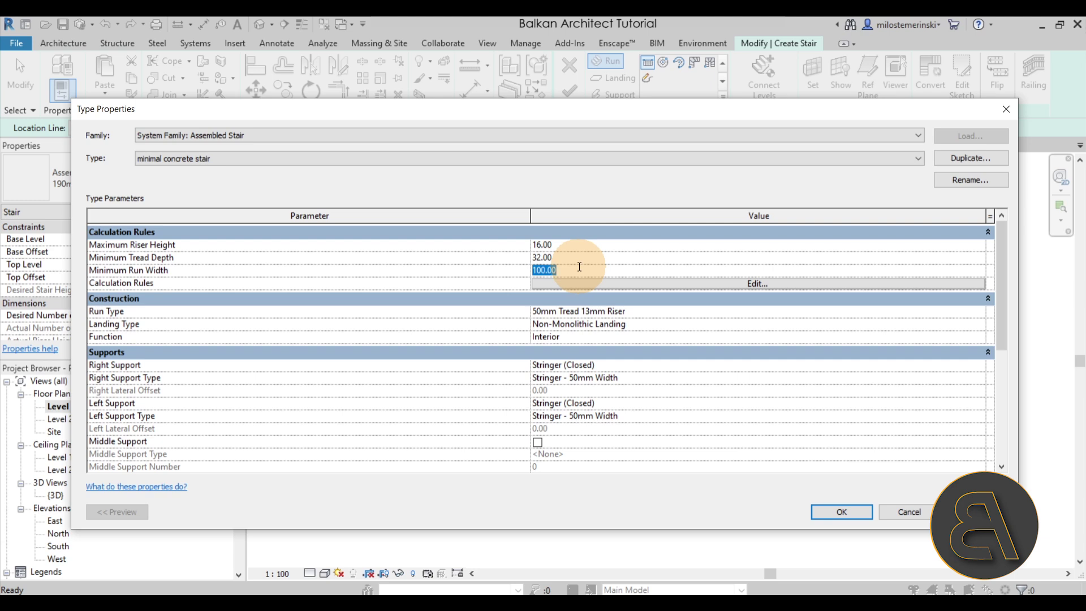
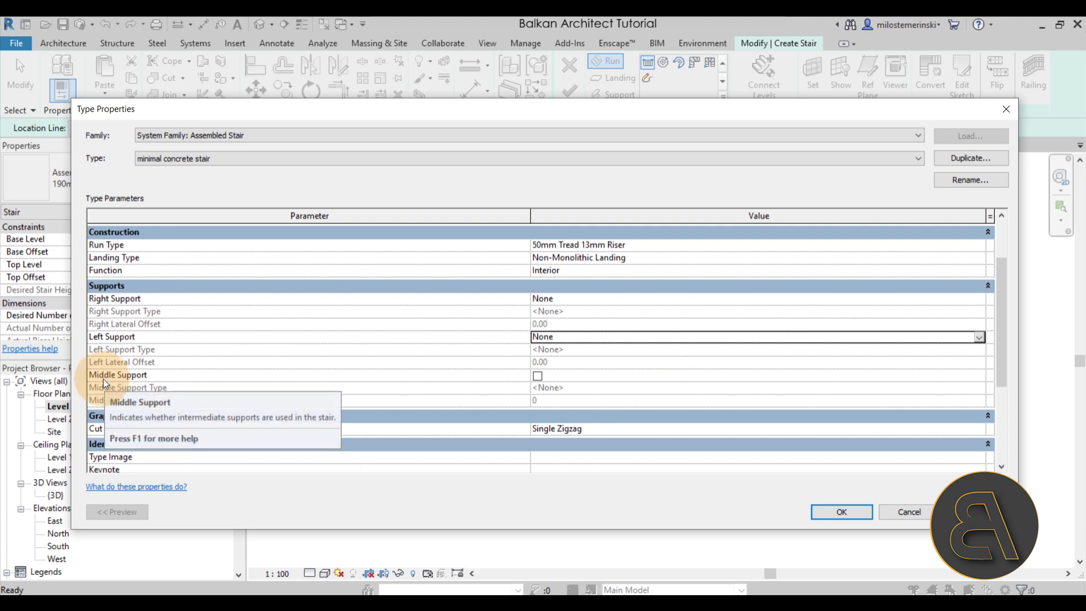
- Enable the middle support and duplicate its 50mm-wide carriage type under the name "Carriage - minimal"
left_click(536, 376)
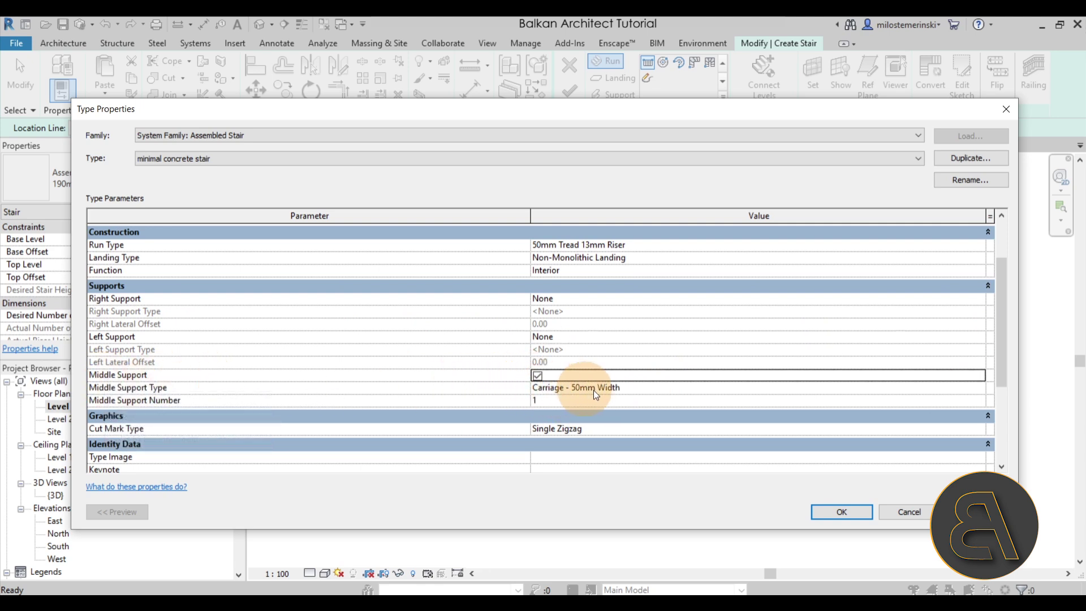
left_click(981, 390)
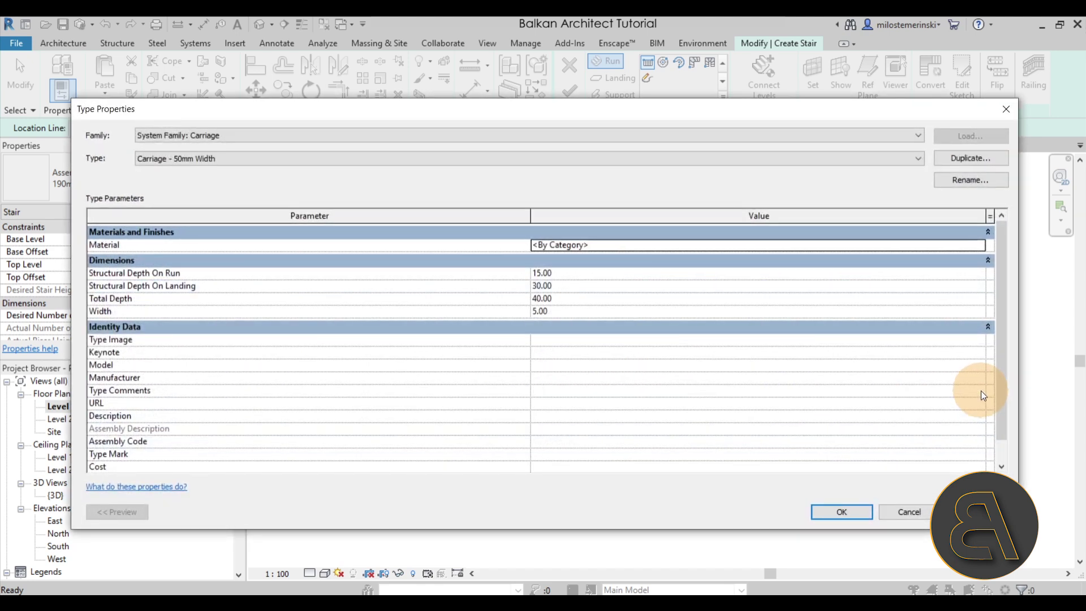
left_click(955, 161)
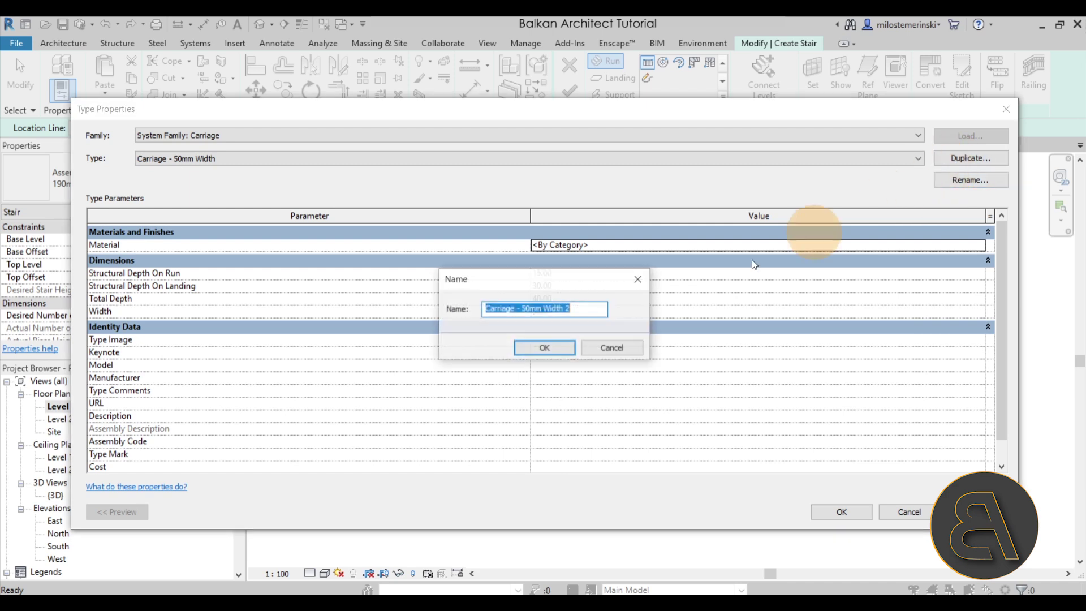
left_click(581, 310)
left_click_drag(581, 309, 522, 309)
type("mi")
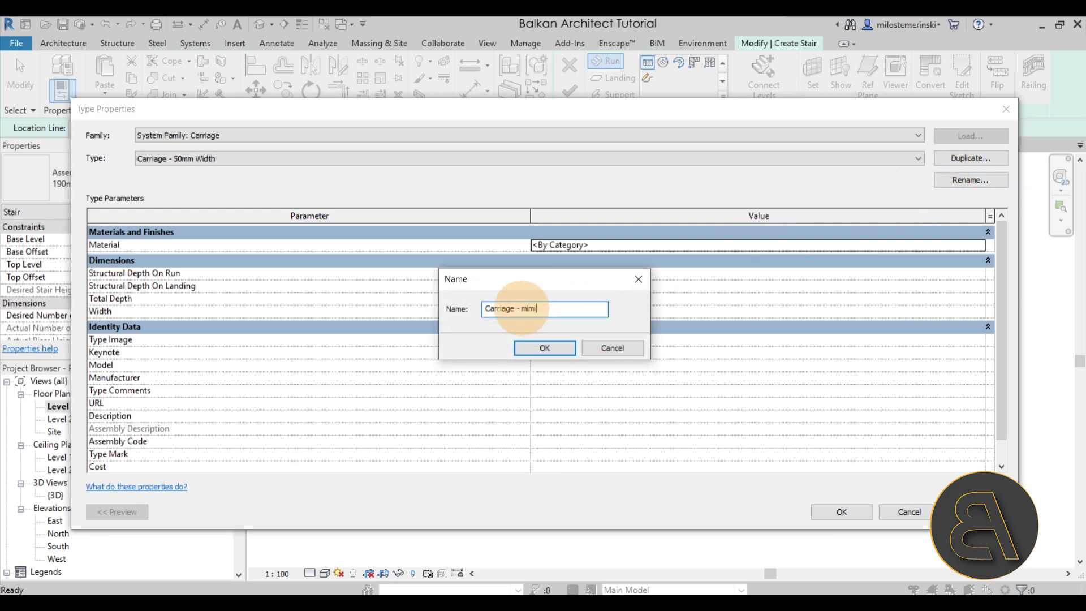
key("BackSpace")
key("BackSpace")
type("nimal")
key("Return")
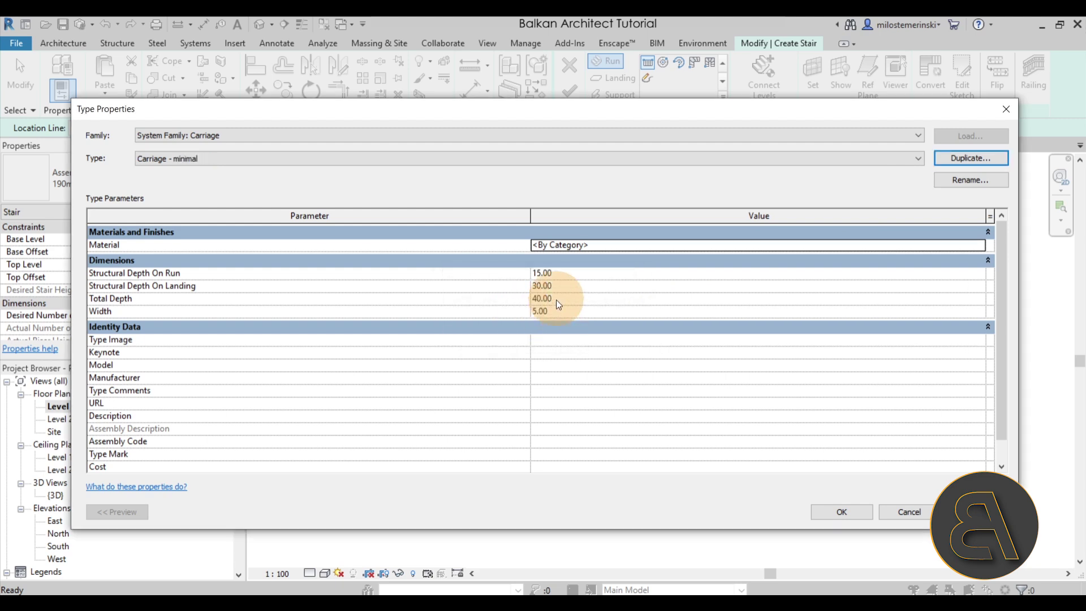
- Set the minimal carriage's structural depth on run to 10 and its width to 800, and confirm the type properties
left_click(565, 273)
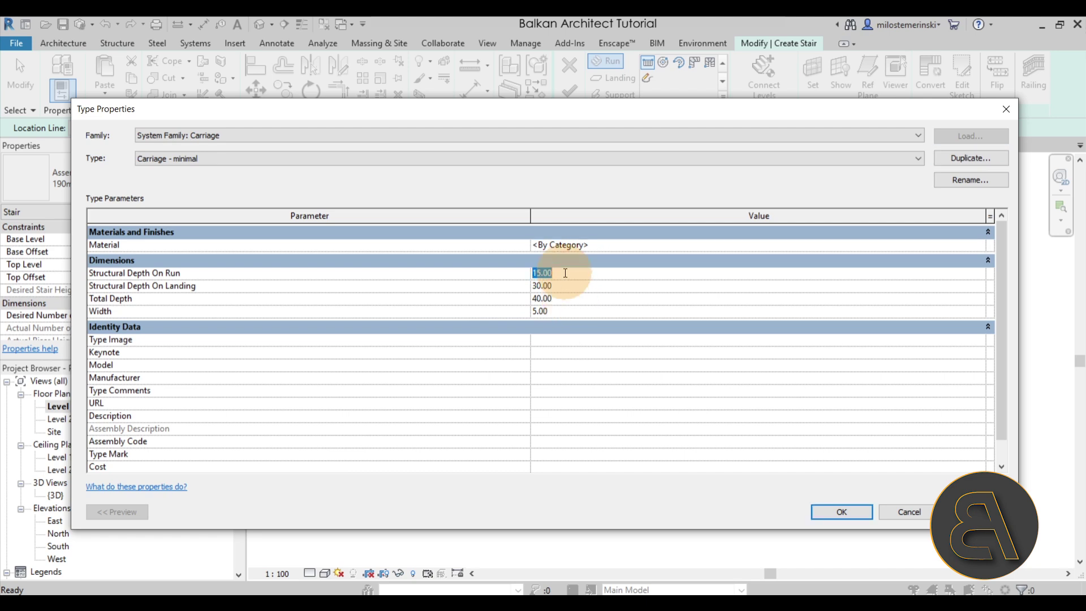
type("10")
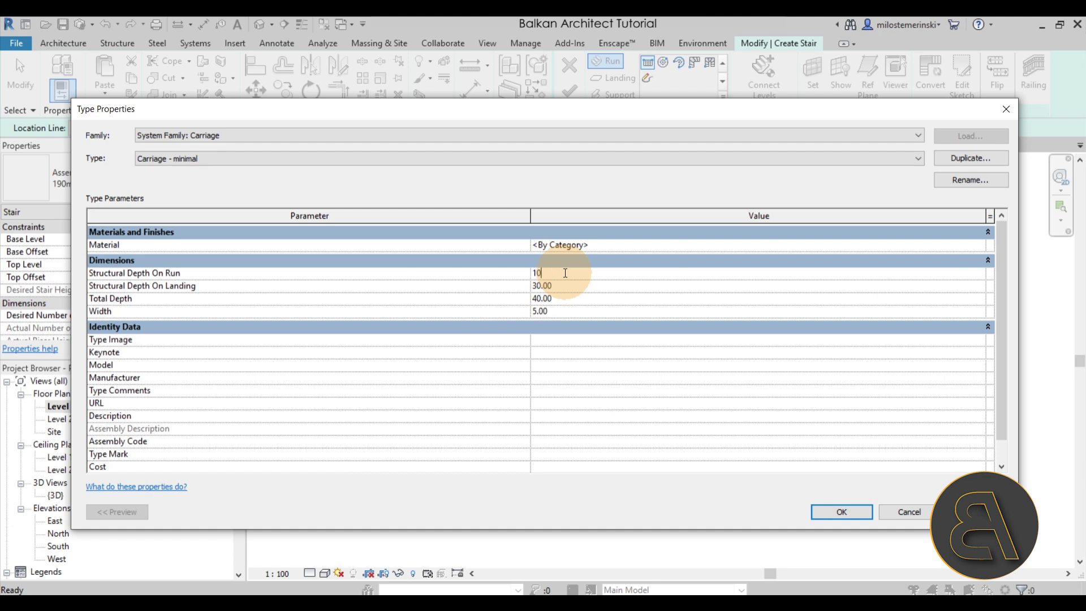
left_click(570, 316)
type("800")
left_click(848, 512)
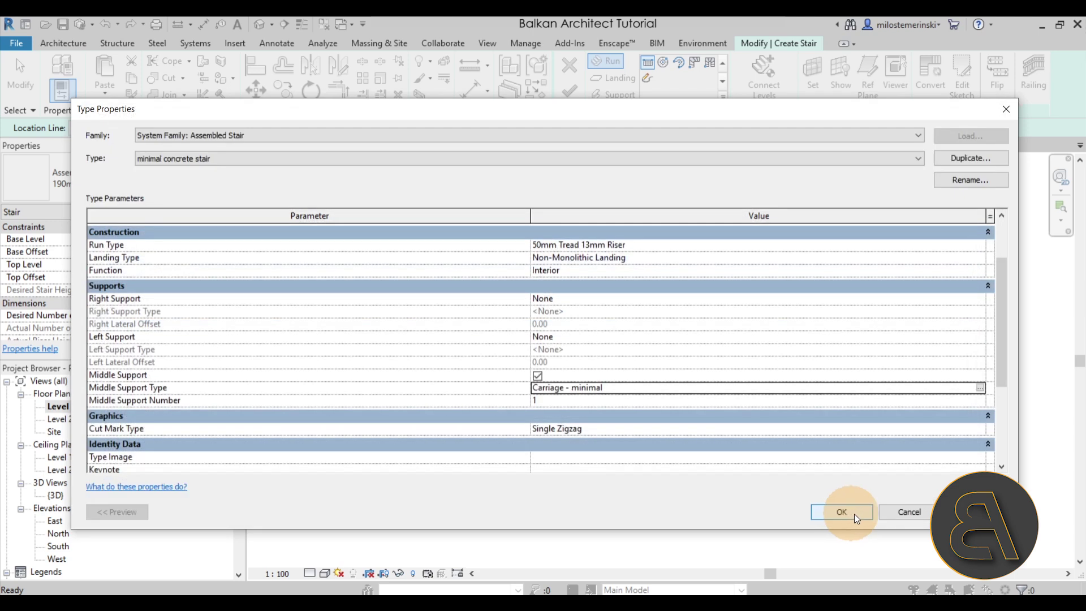
- Assign the material "Concrete, Cast-in-Place gray" to the Carriage - minimal support type and confirm its properties
left_click(980, 388)
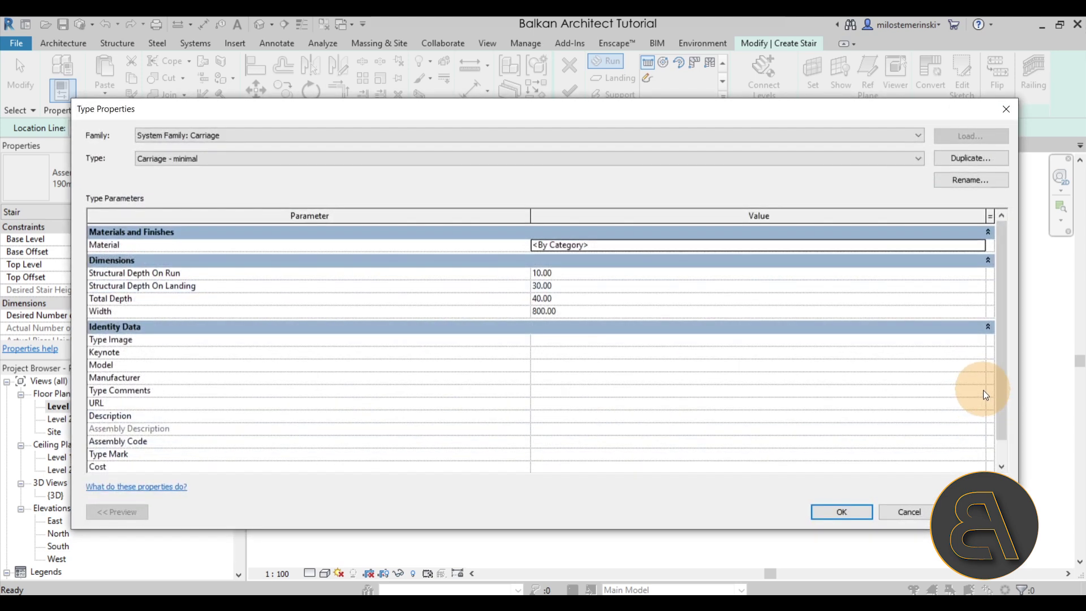
left_click(905, 247)
left_click(984, 246)
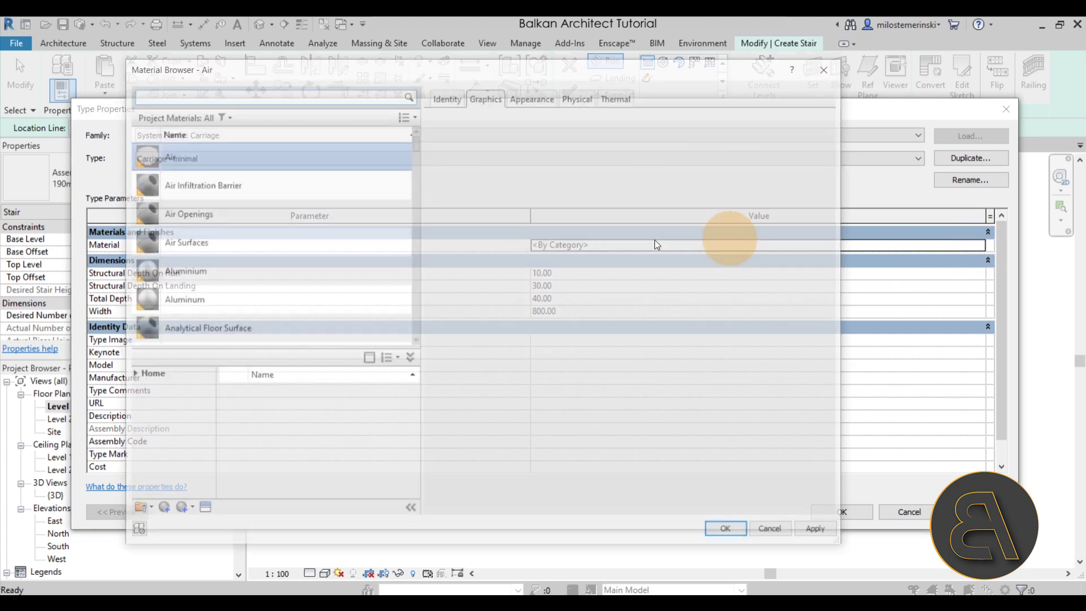
left_click(170, 101)
type("conc")
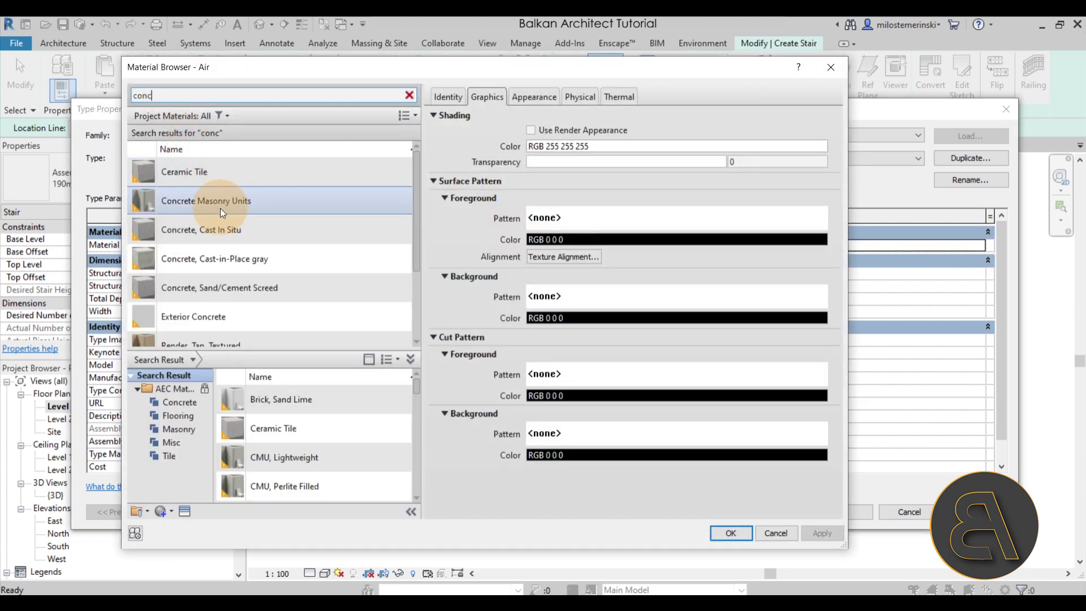
left_click(245, 228)
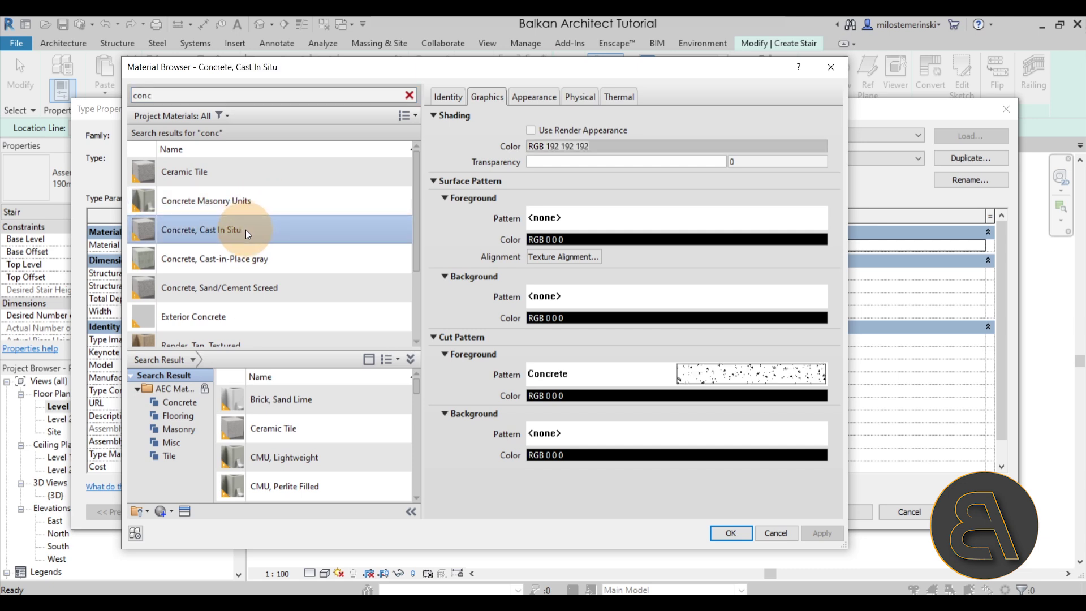
scroll(295, 260, "down", 2)
scroll(288, 261, "up", 2)
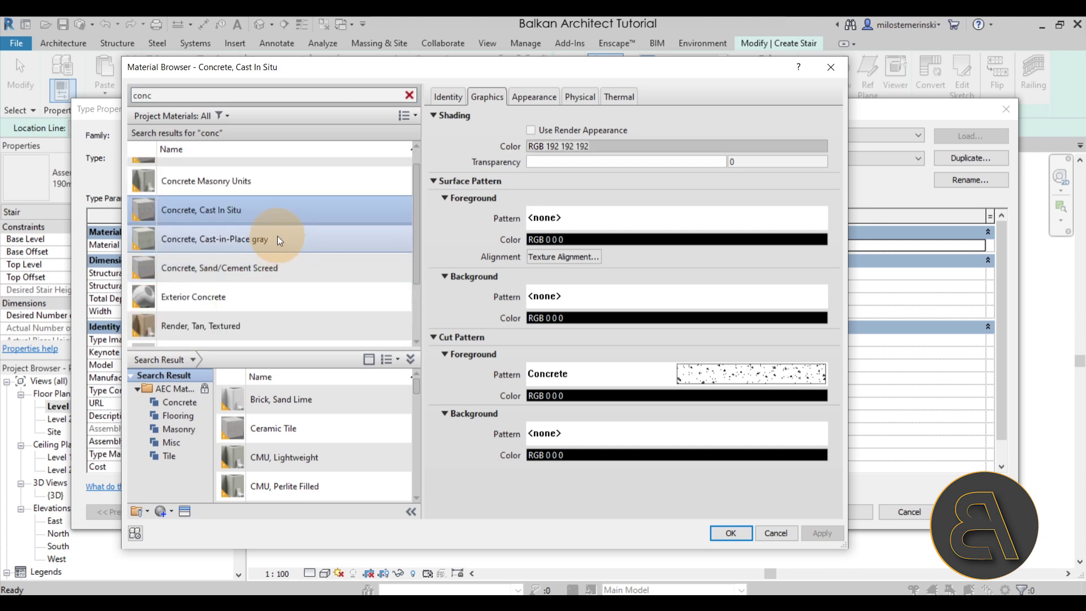
left_click(264, 239)
left_click(529, 99)
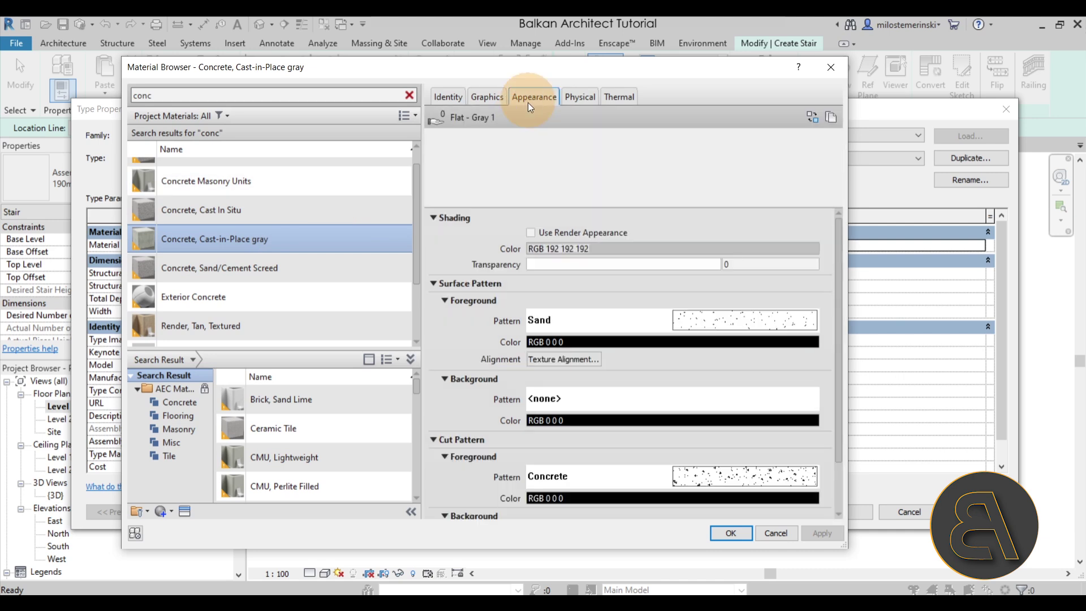
left_click_drag(639, 209, 640, 305)
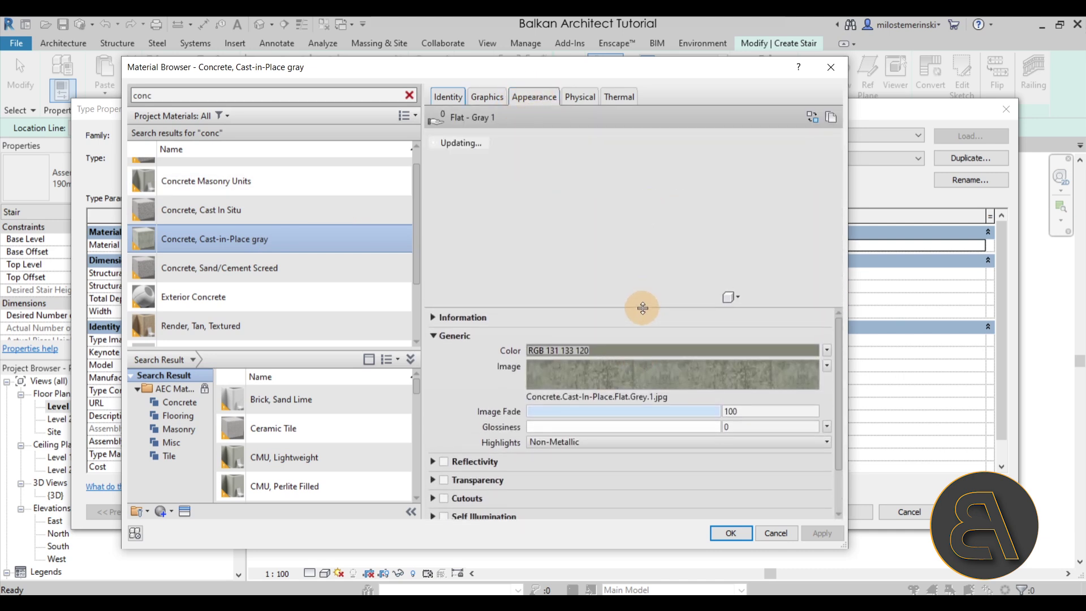
left_click(731, 533)
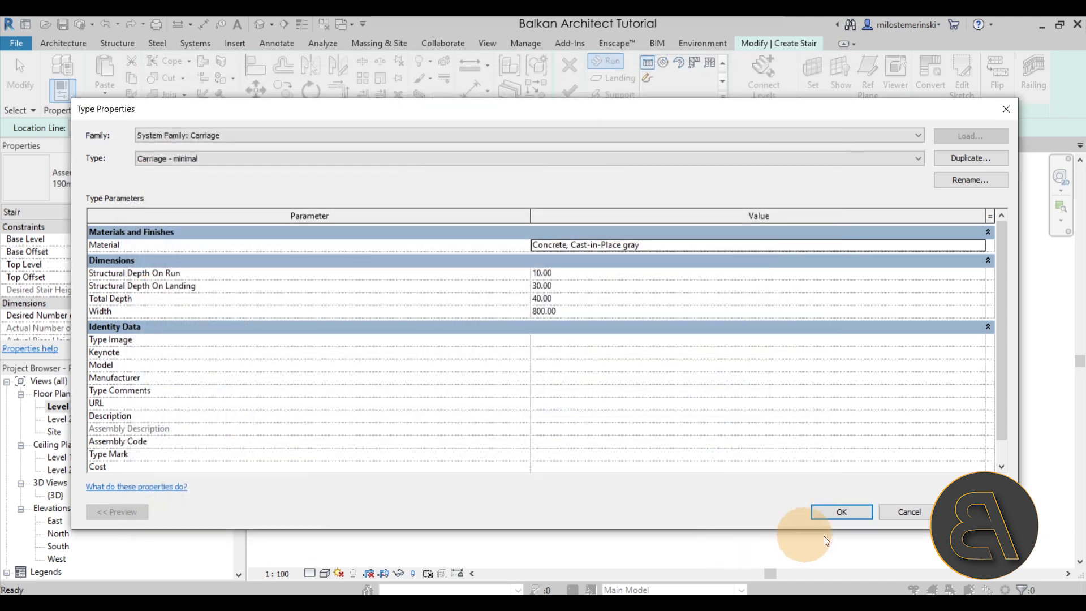
left_click(840, 512)
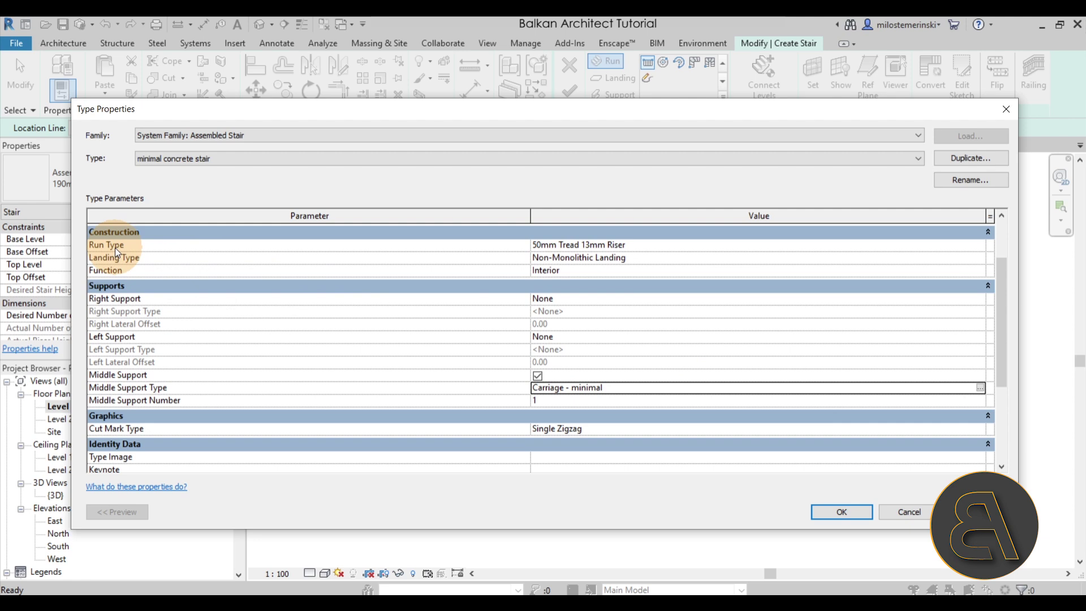
- Duplicate the stair's 50mm Tread 13mm Riser run type under the name "minimal run"
left_click(815, 244)
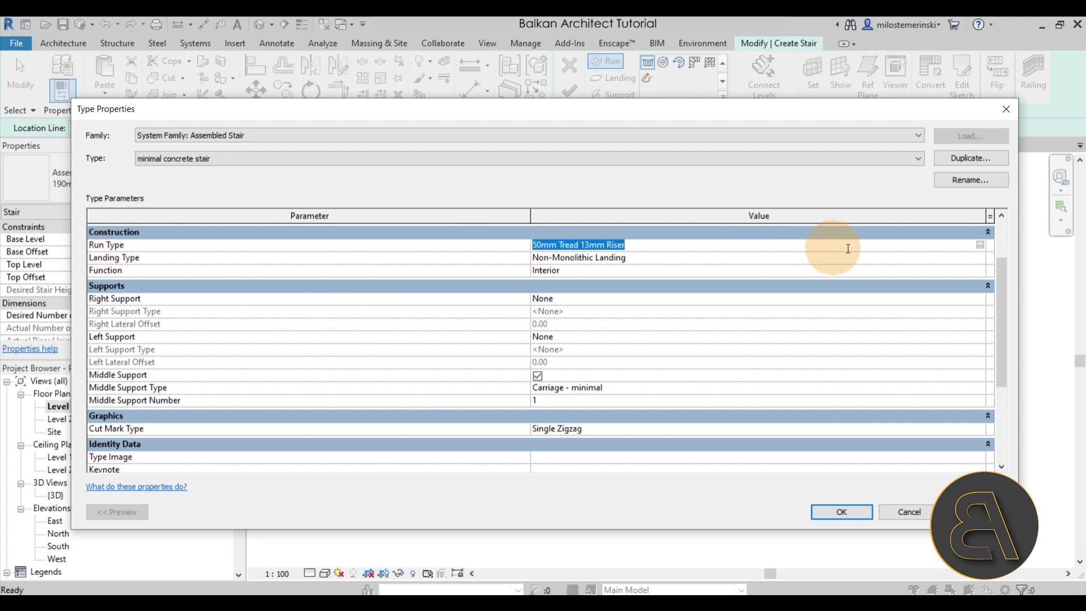
left_click(979, 247)
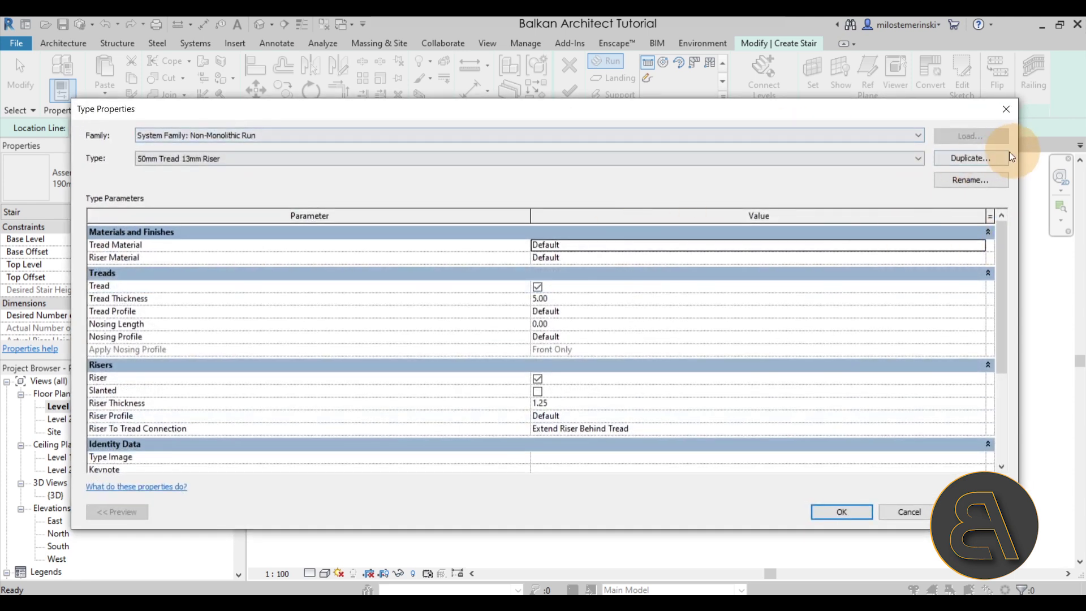
left_click(986, 158)
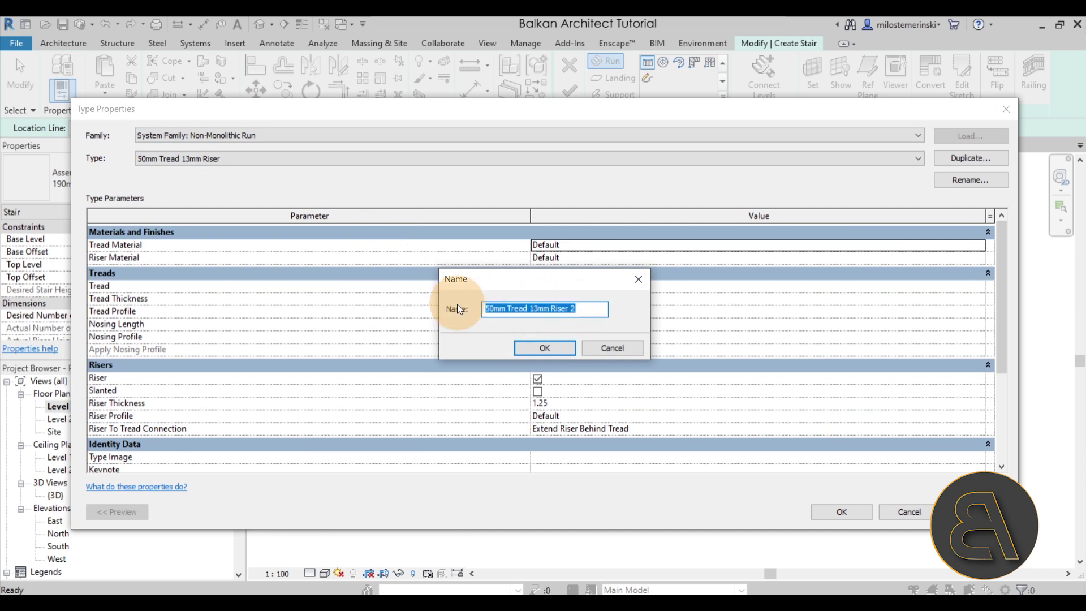
type("minimal ")
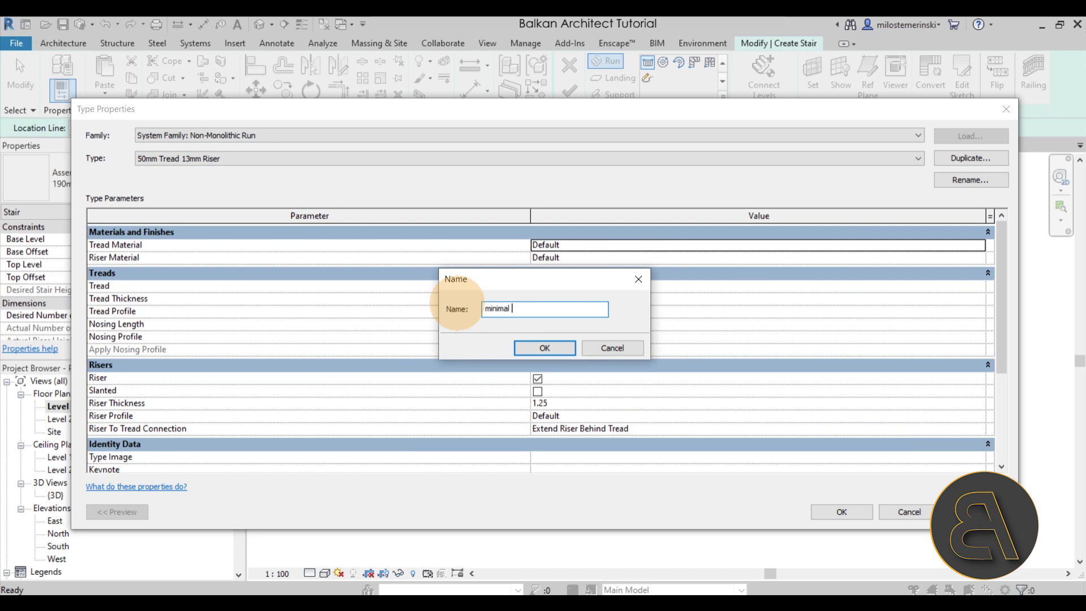
type("run")
key("Return")
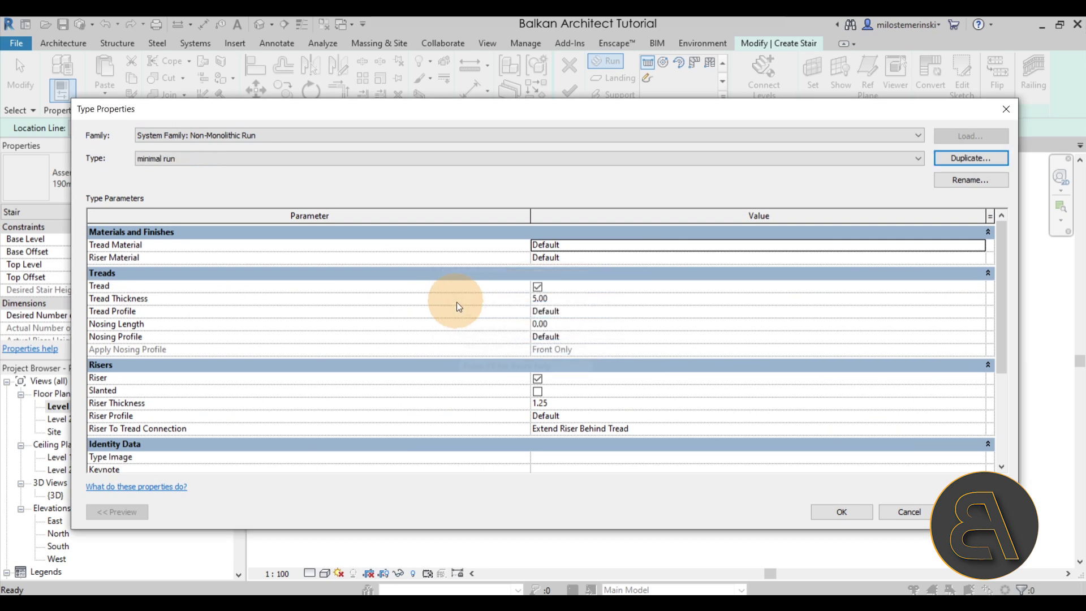
- Search the materials for "concrete" and set the minimal run's tread material to "Concrete, Cast-in-Place gray"
left_click(980, 249)
left_click(216, 91)
type("co")
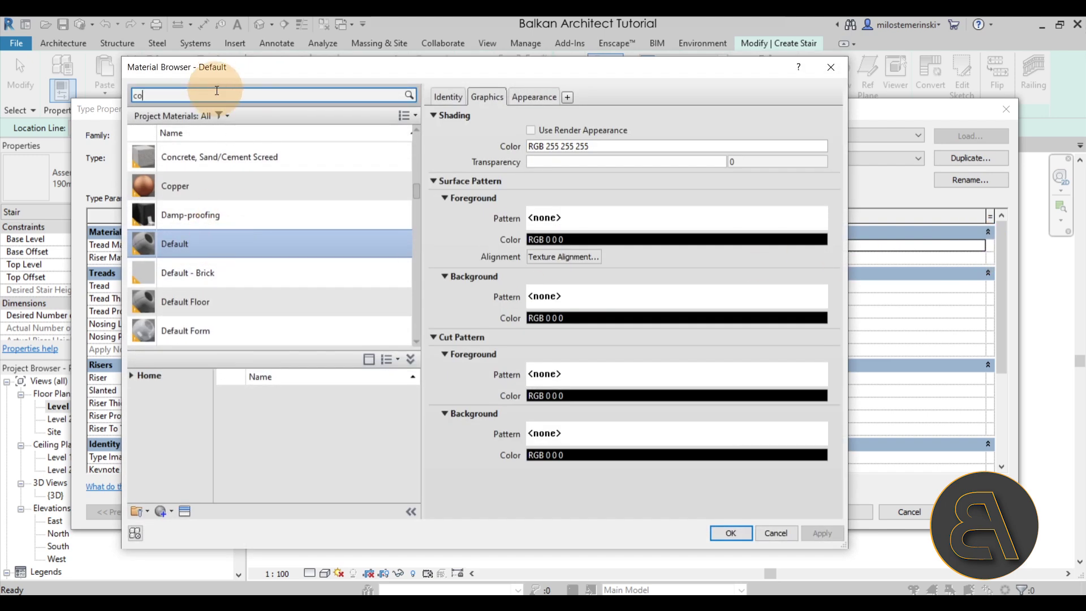
type("ncrete")
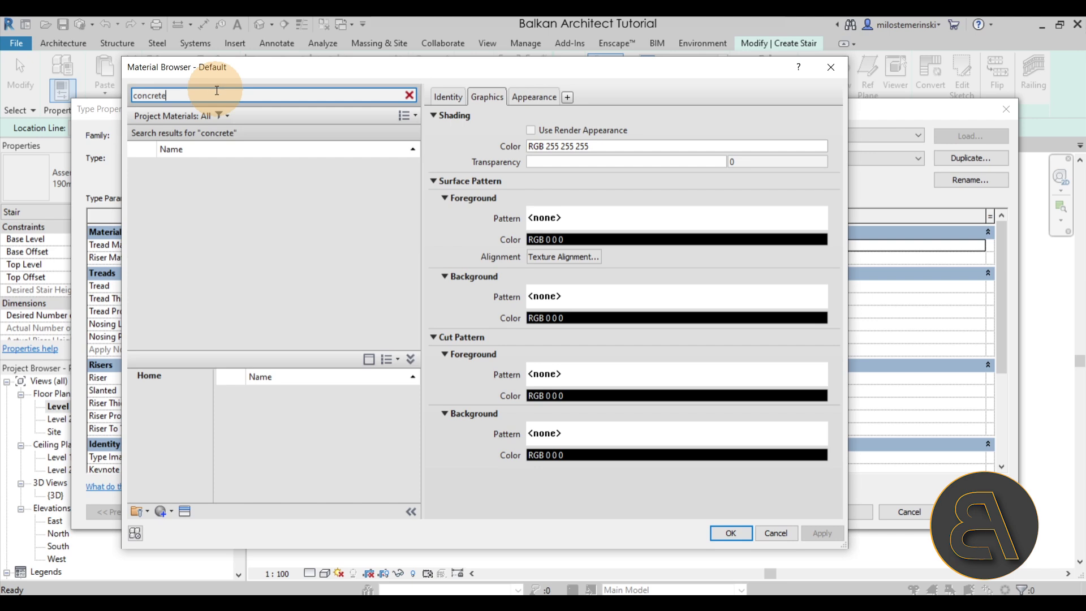
double_click(266, 258)
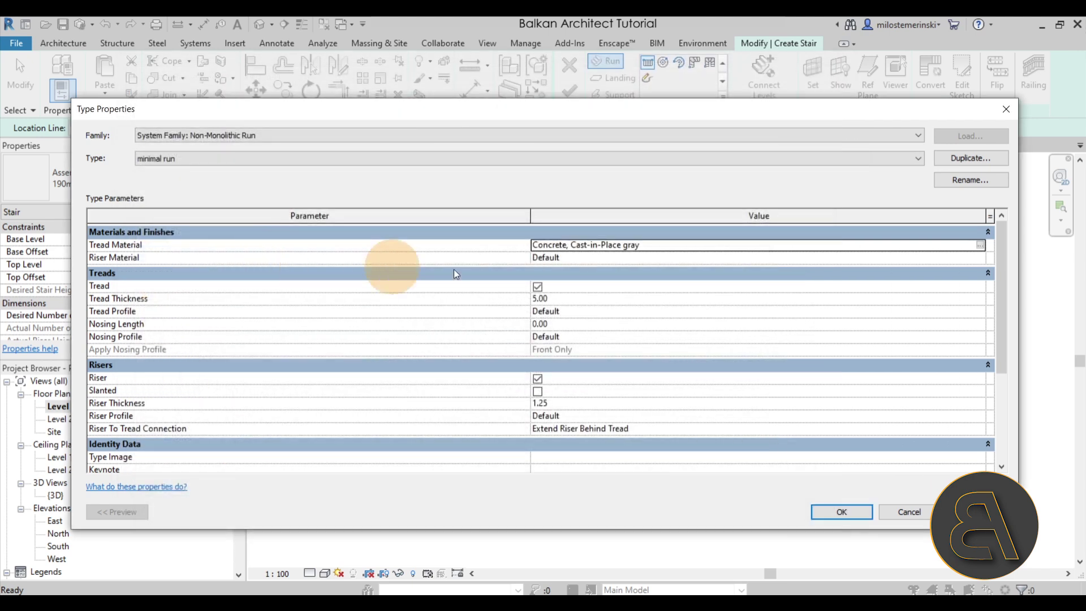
- Copy the minimal run's tread material, "Concrete, Cast-in-Place gray", into its riser material
left_click(668, 251)
key("ctrl+c")
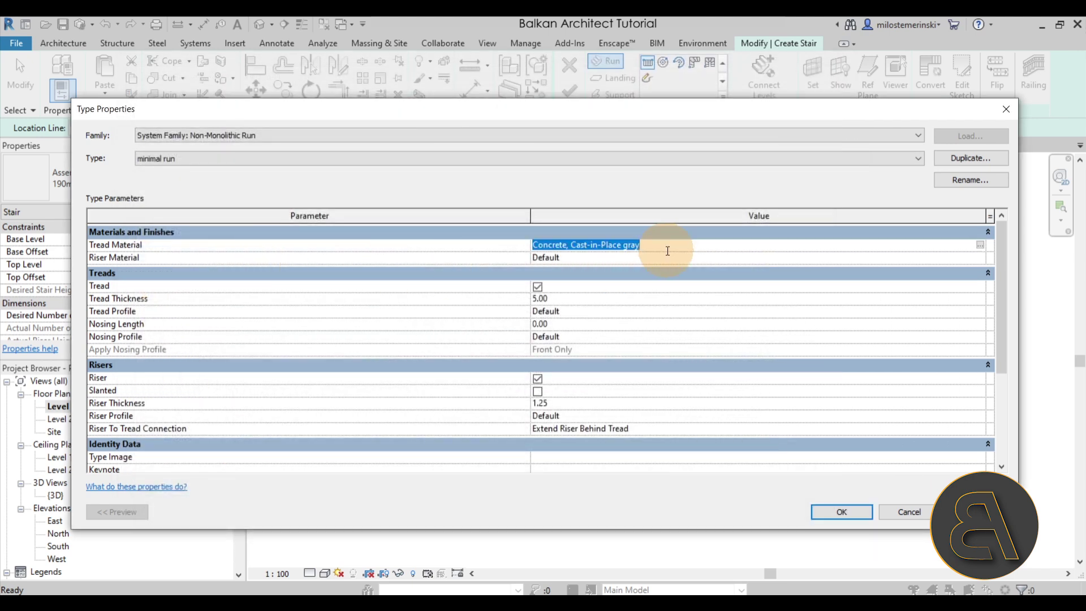
left_click(663, 257)
key("ctrl+v")
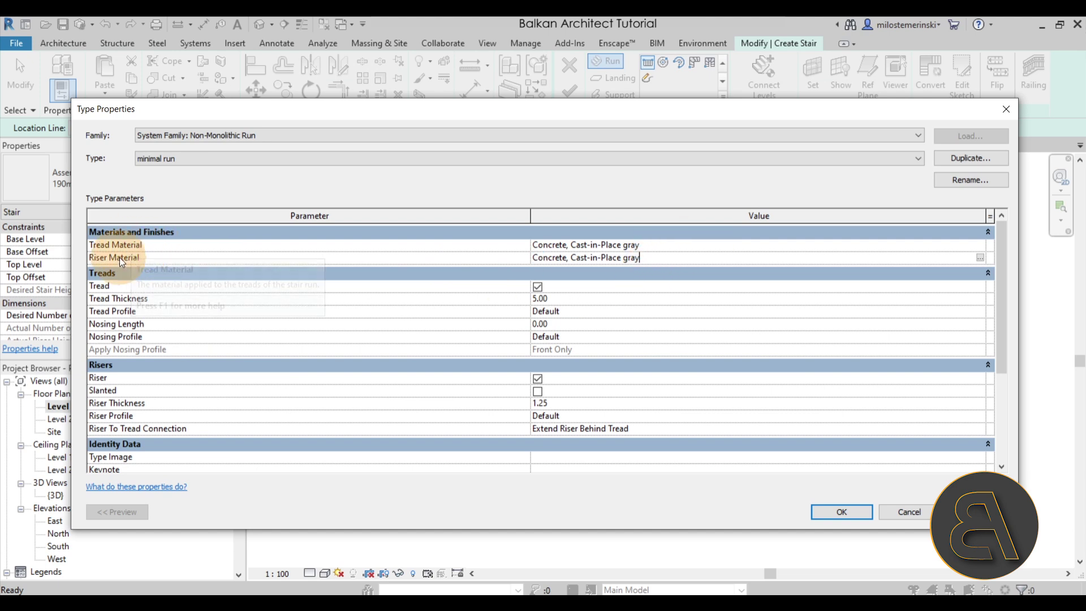
- Try to clear the riser material of the minimal run type
left_click(685, 255)
key("ctrl+c")
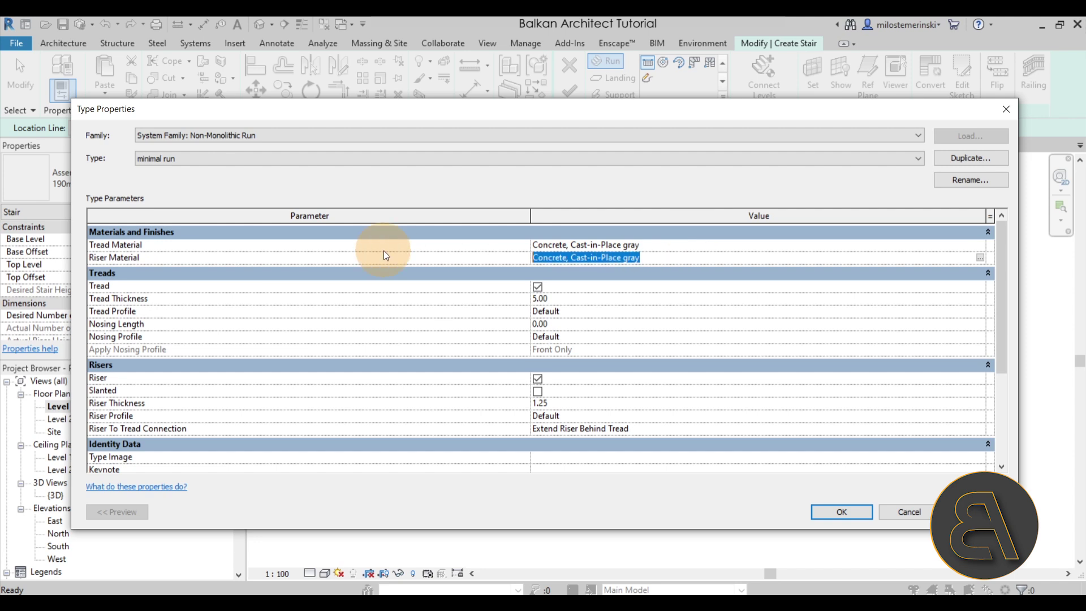
key("Delete")
left_click(450, 290)
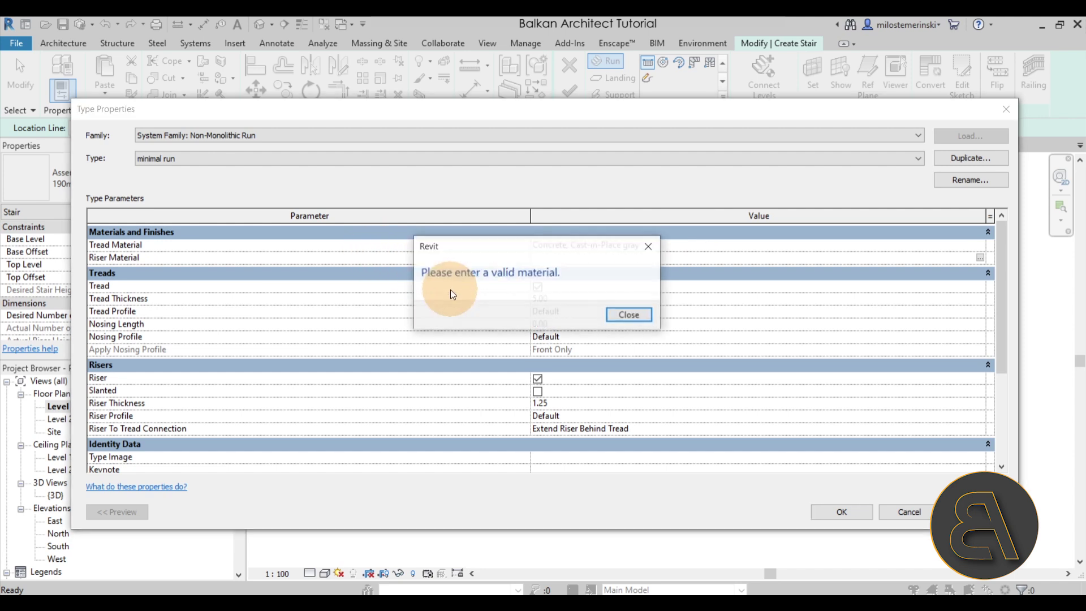
left_click(637, 313)
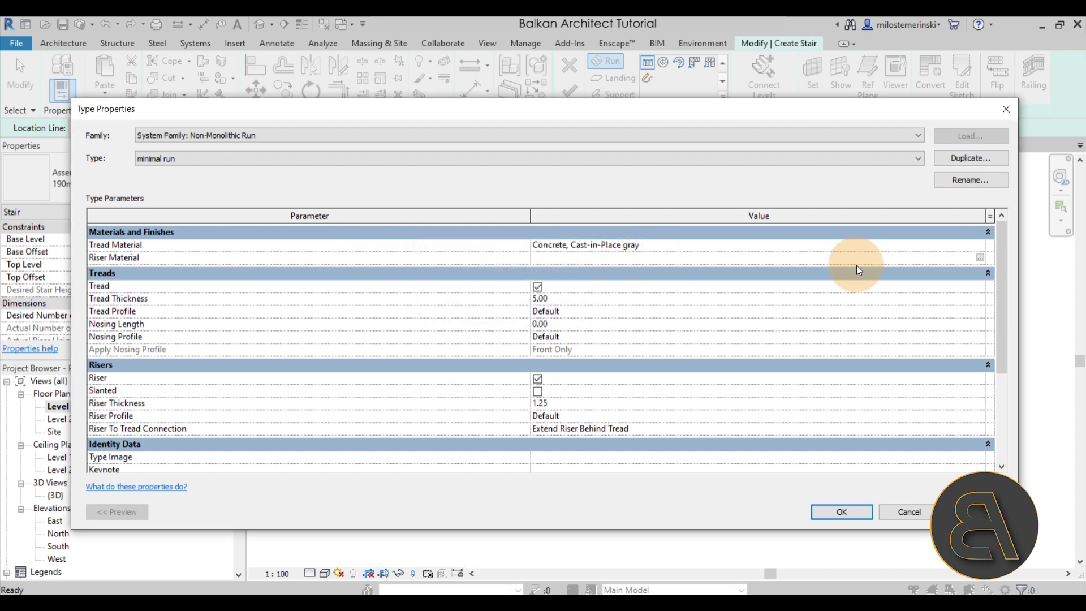
- Restore "Concrete, Cast-in-Place gray" as the minimal run's riser material, turn its risers off and accept the run and stair types
key("ctrl+v")
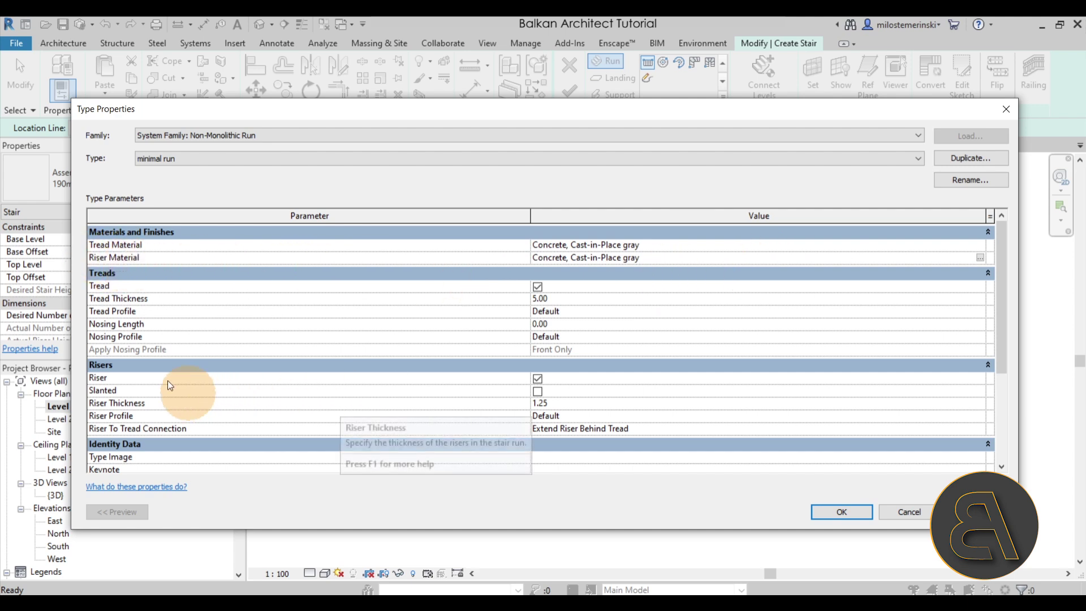
left_click(537, 378)
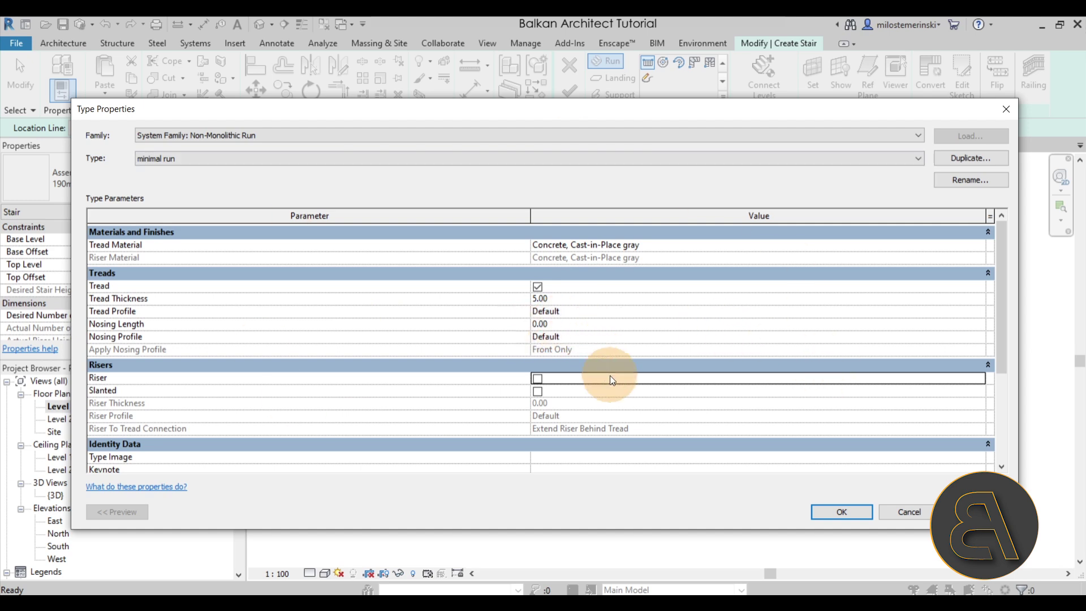
left_click(856, 512)
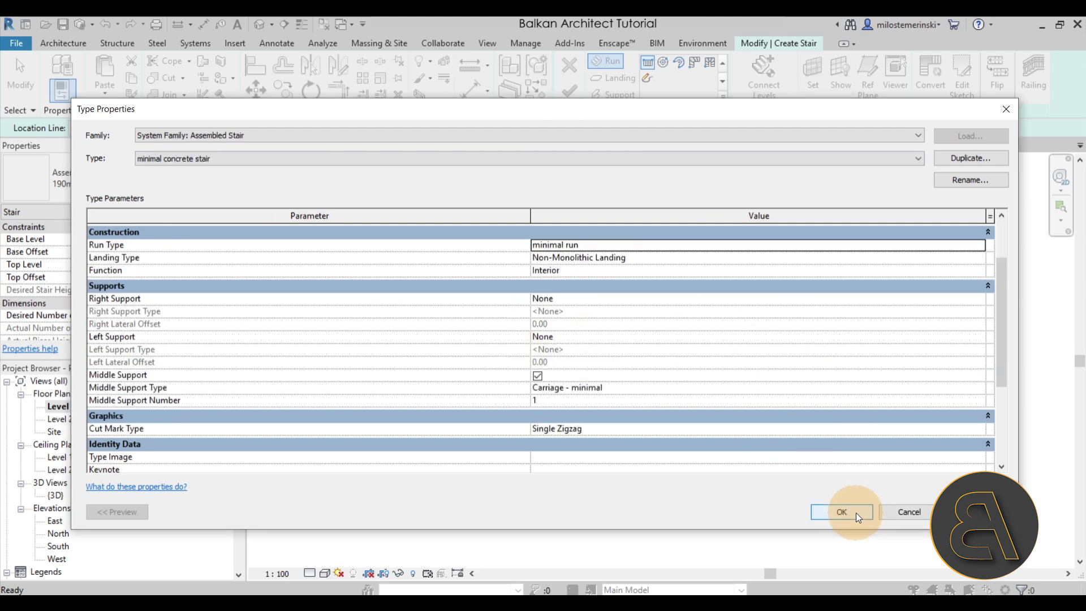
left_click(839, 515)
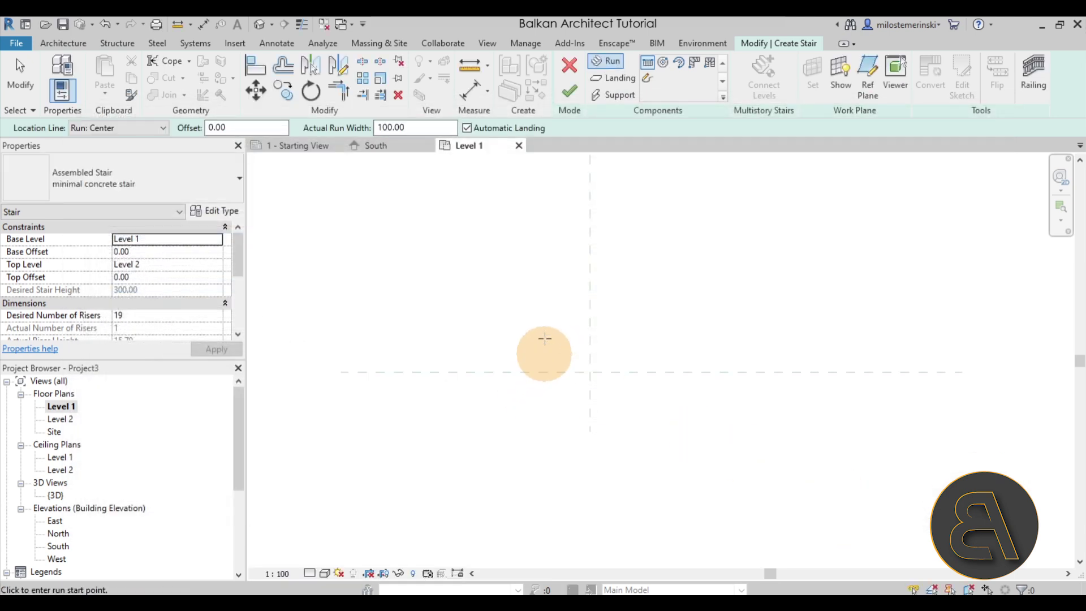
- Sketch a full-step spiral run with an actual run width of 240, centred on the reference planes' intersection, with a radius of about 183
double_click(415, 130)
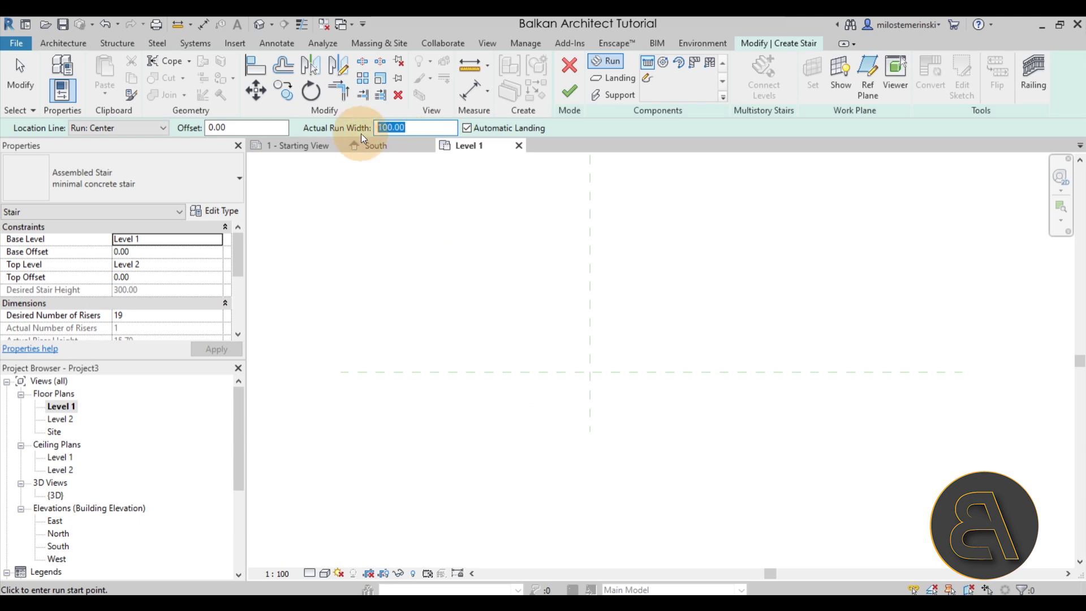
type("2400")
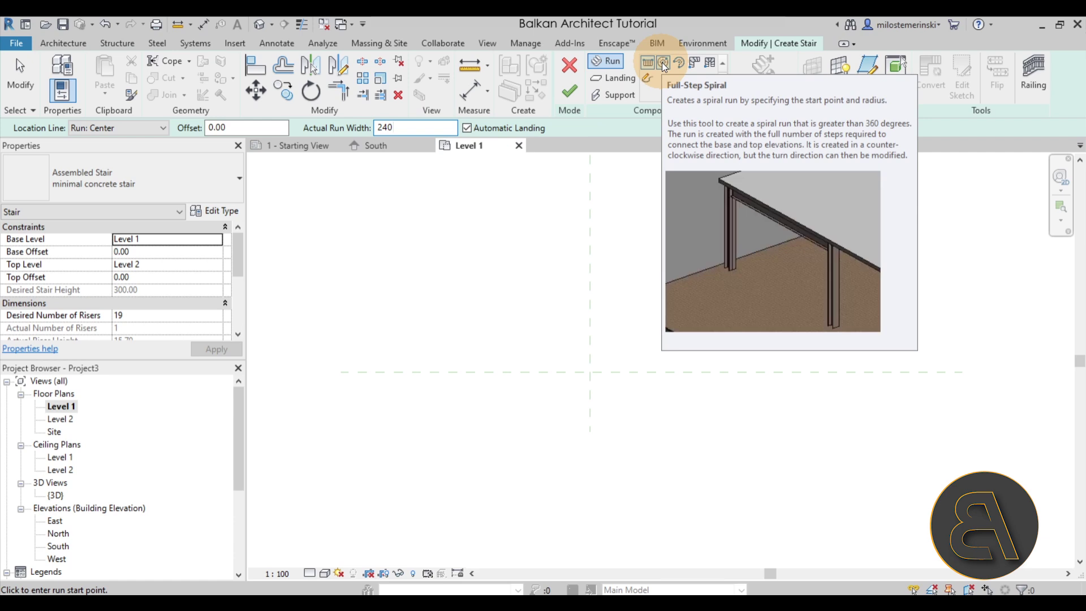
left_click(662, 63)
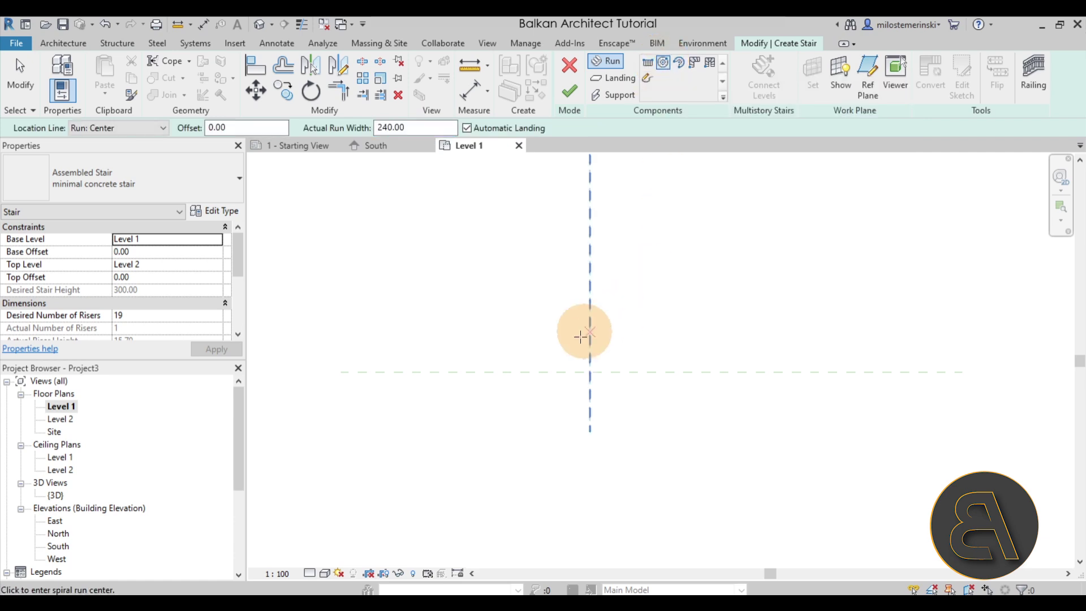
left_click(589, 372)
scroll(636, 372, "up", 3)
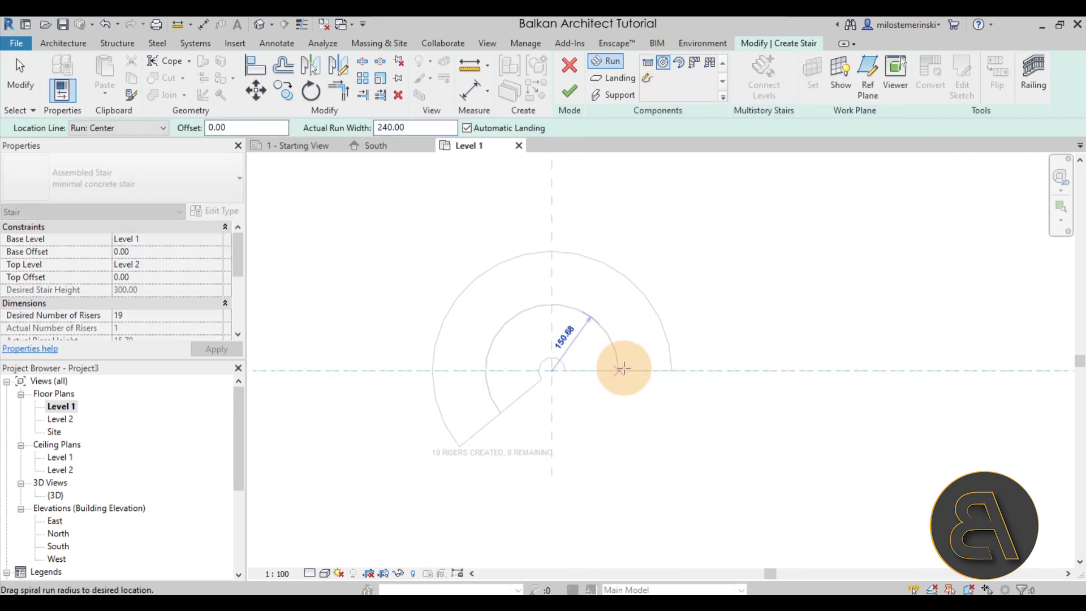
scroll(632, 369, "up", 3)
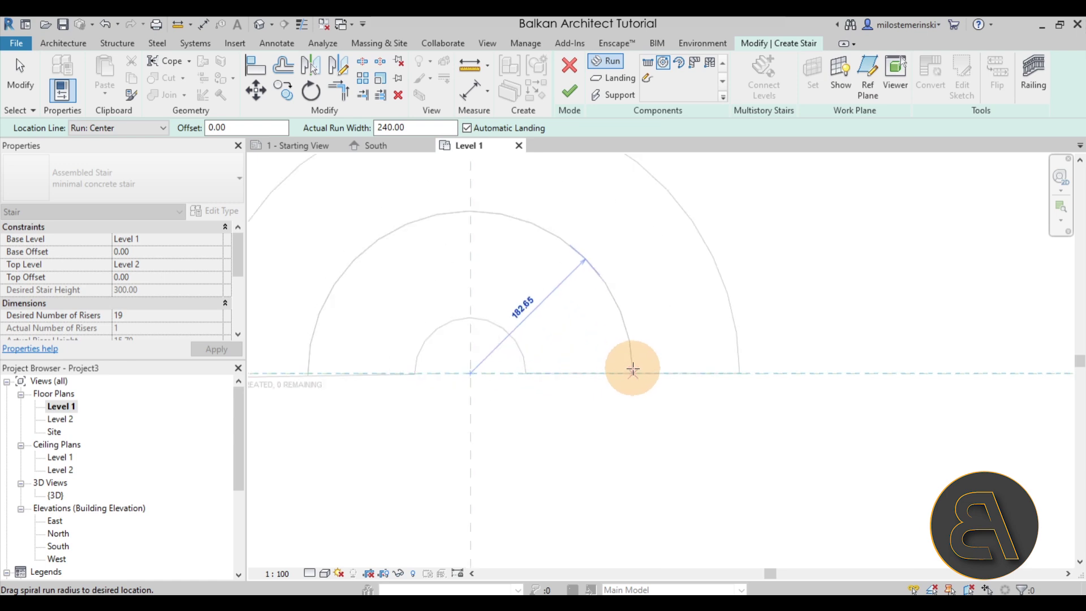
middle_click_drag(778, 374, 842, 379)
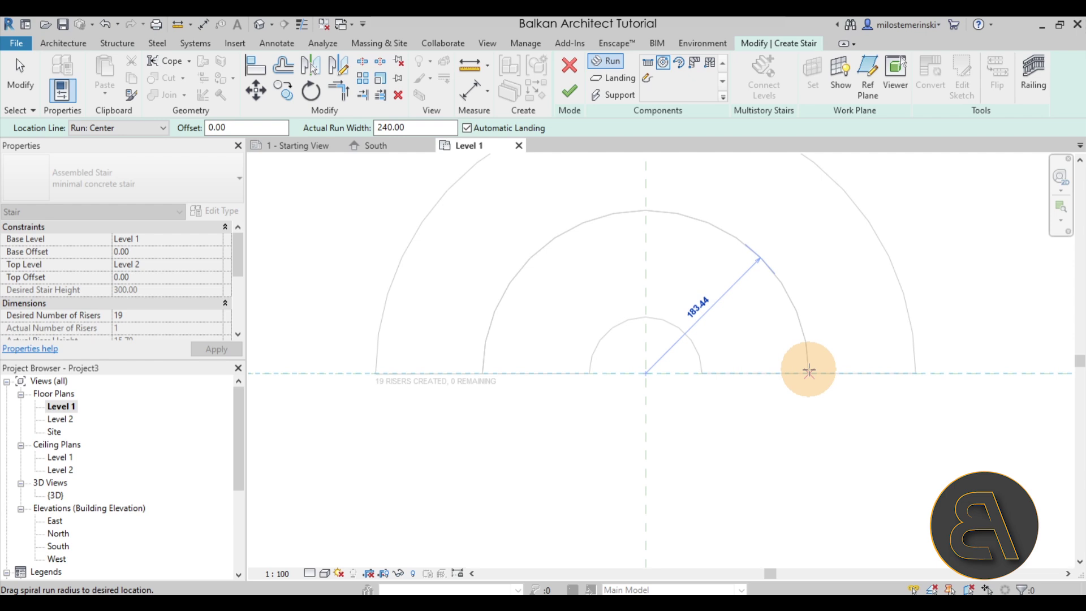
left_click(807, 368)
key("Escape")
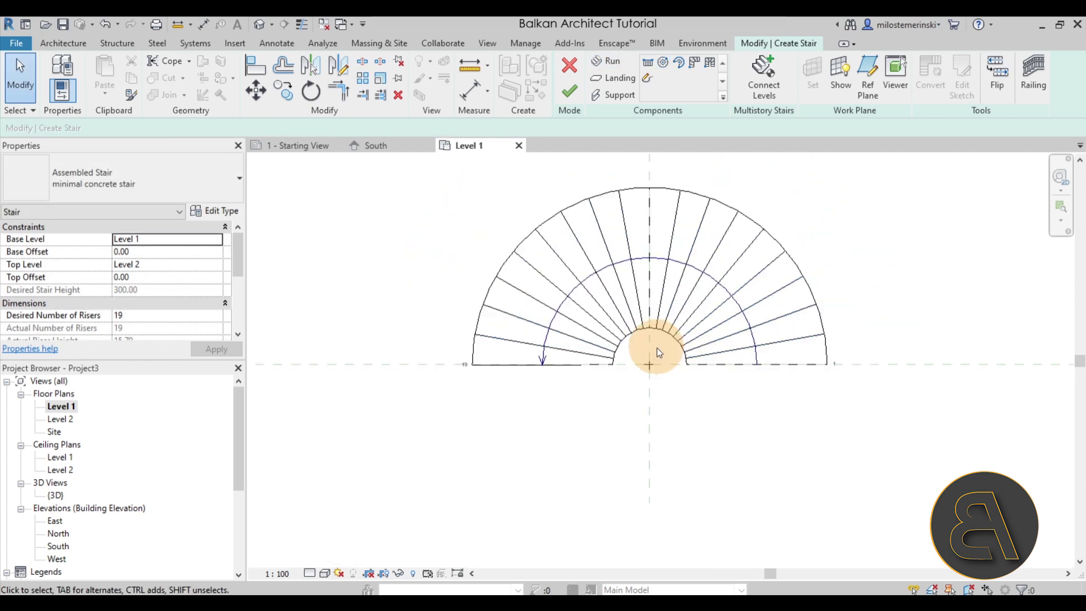
- Set the stair's railing to None and finish the stair, with the model shown in the default 3D view
scroll(635, 303, "down", 1)
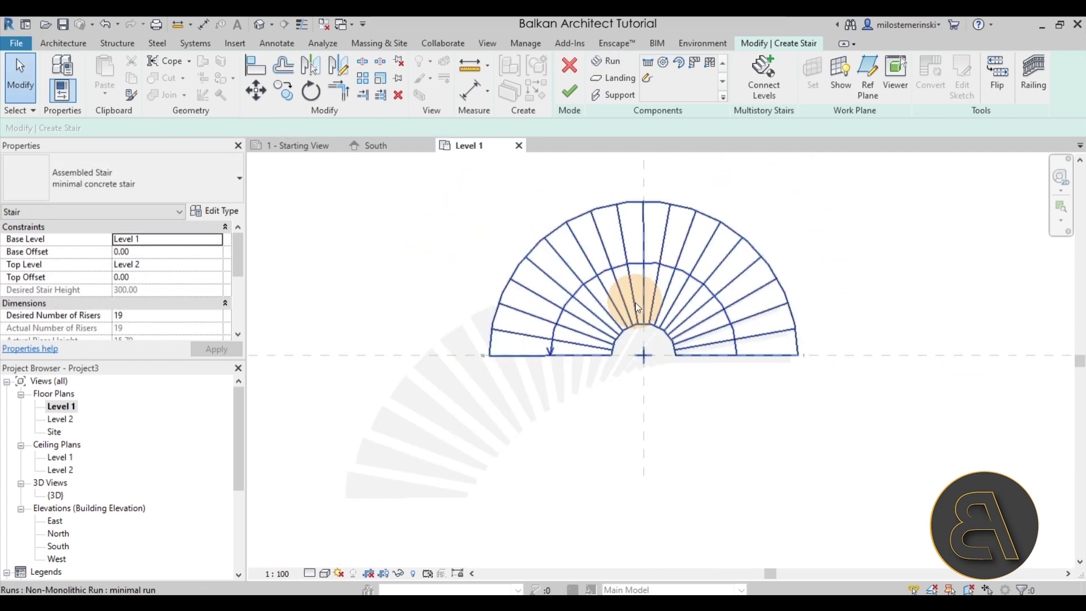
left_click(260, 26)
middle_click_drag(790, 453, 673, 435, "shift")
left_click(1040, 97)
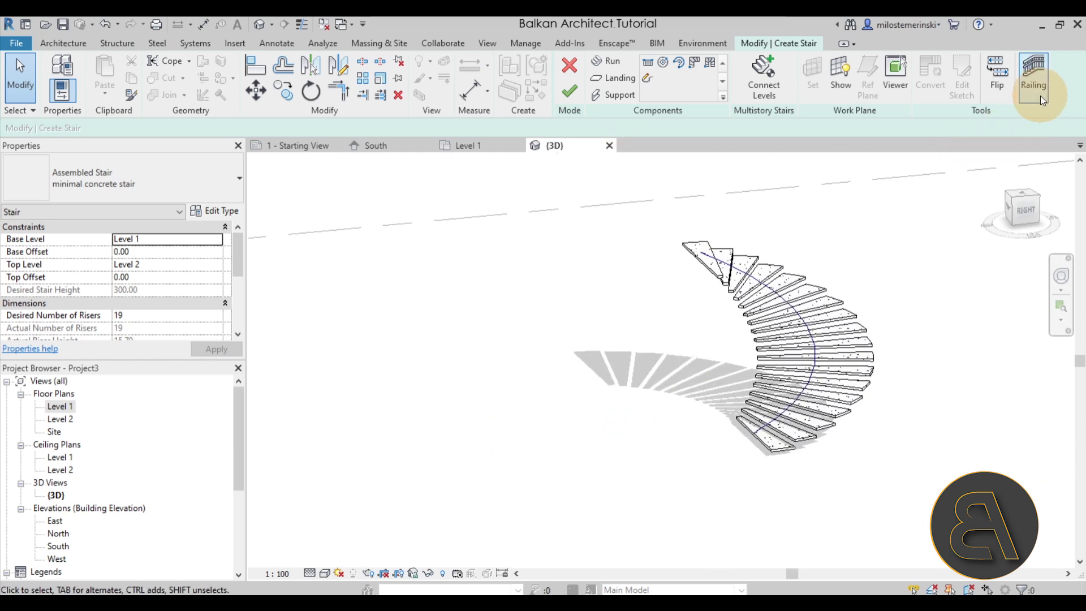
left_click(295, 205)
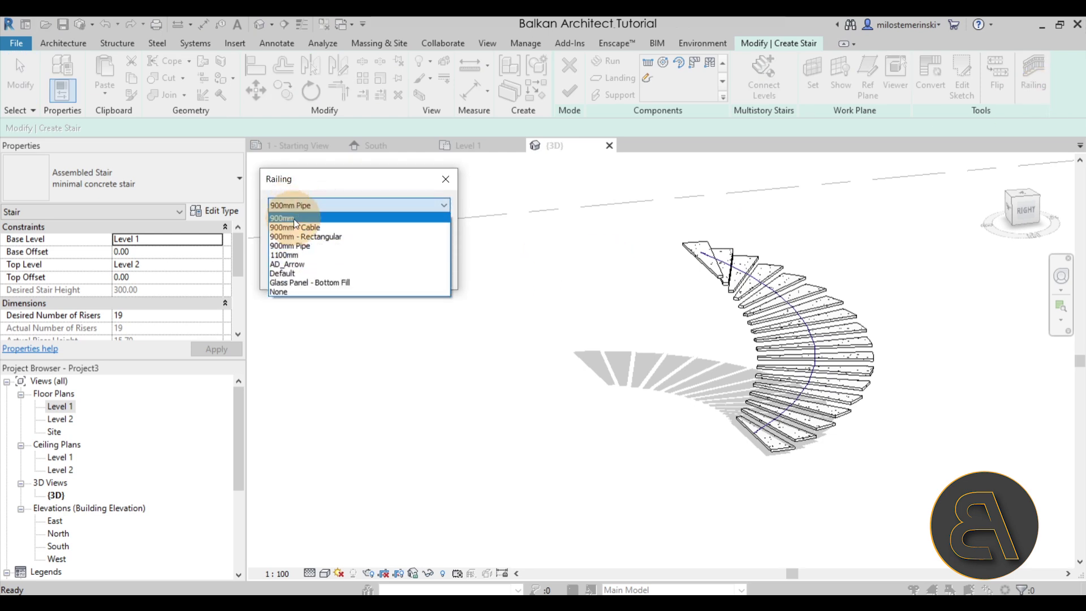
left_click(278, 293)
left_click_drag(537, 154, 538, 161)
key("alt+Tab")
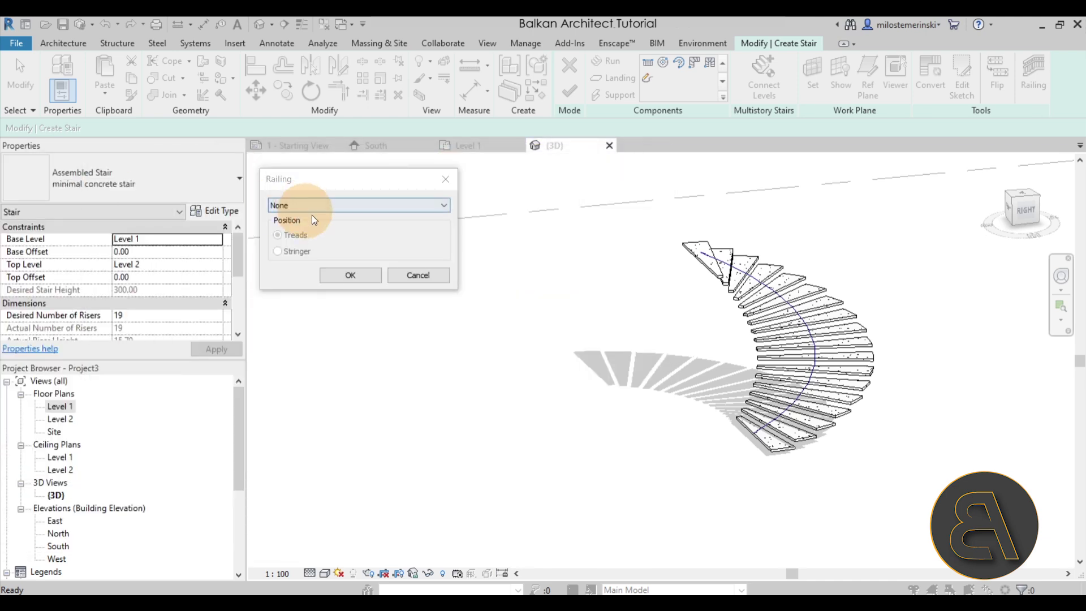
left_click(359, 275)
left_click(569, 90)
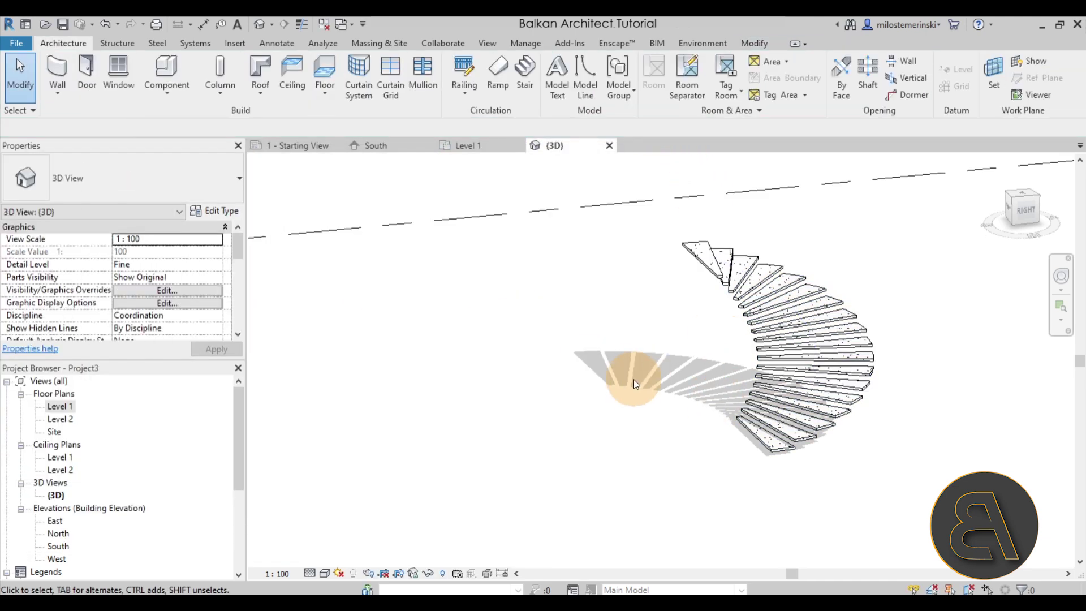
- Set the width of the stair's middle support type, Carriage - minimal, to 80
middle_click_drag(650, 403, 823, 402, "shift")
left_click(823, 402)
middle_click_drag(892, 439, 679, 395, "shift")
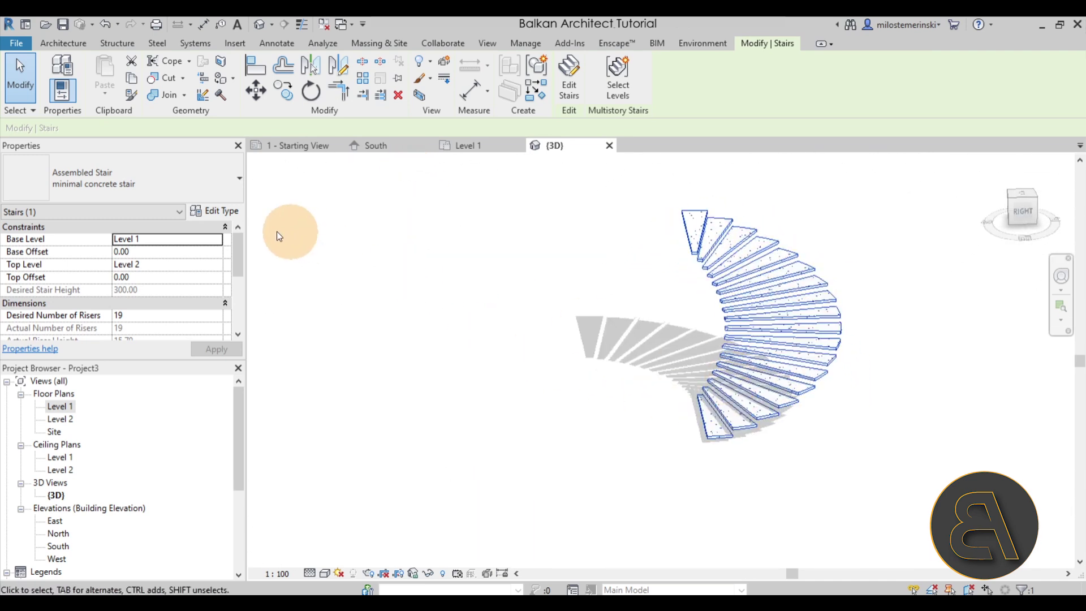
left_click(202, 213)
scroll(544, 307, "down", 3)
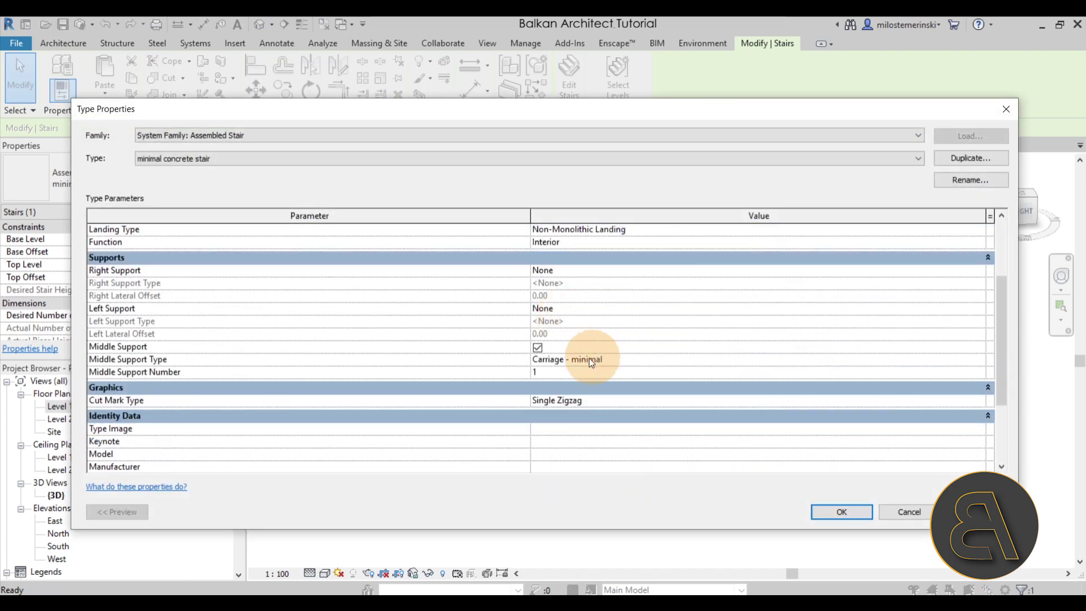
left_click(759, 365)
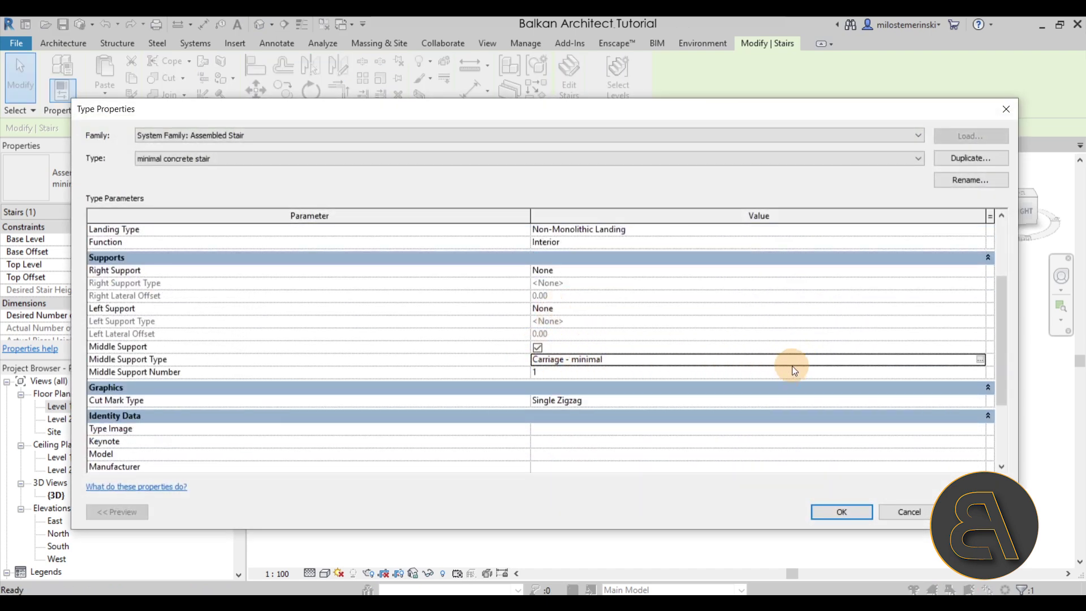
left_click(981, 360)
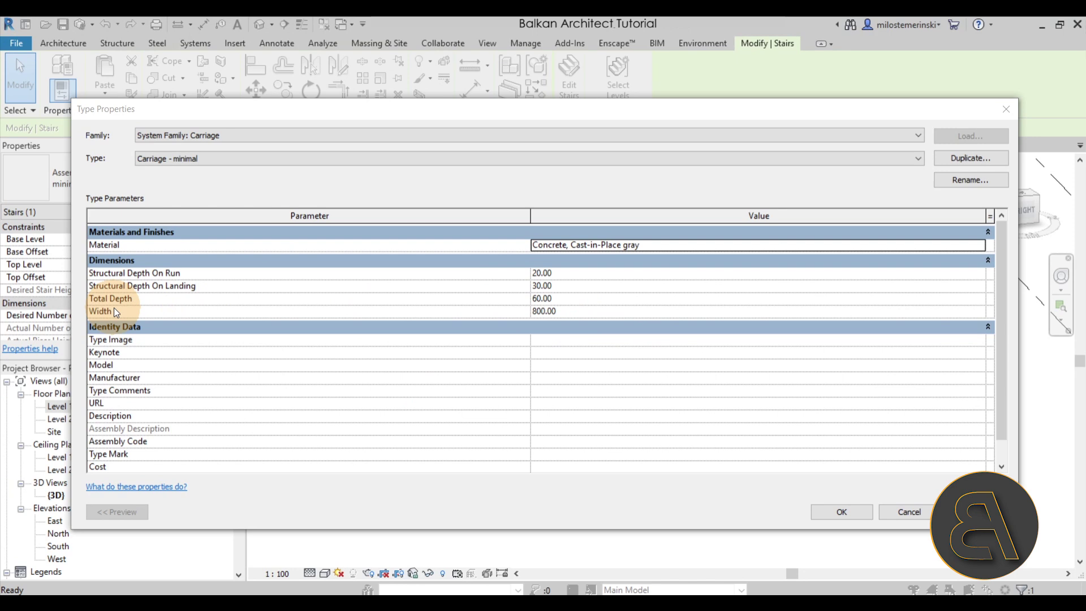
left_click(541, 311)
key("BackSpace")
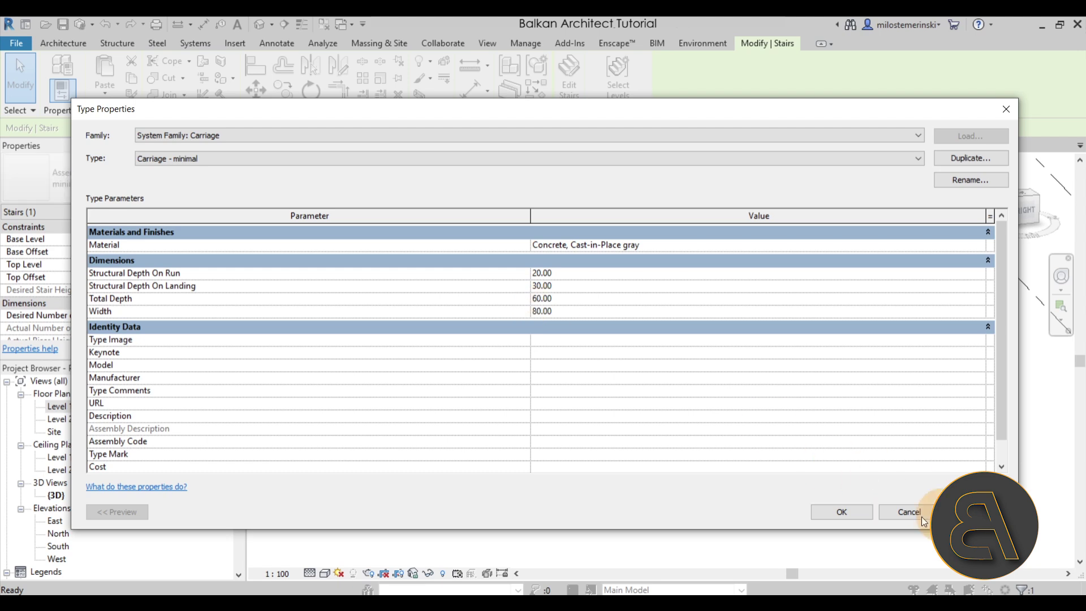
left_click(843, 516)
left_click(842, 514)
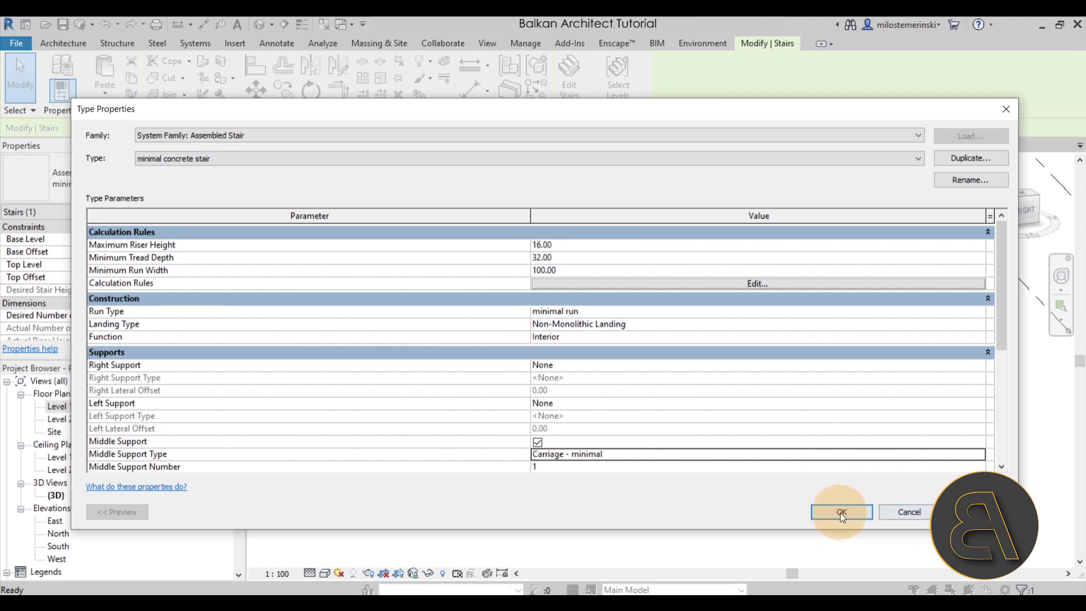
- Set the Carriage - minimal support's structural depth on run to 15 and its total depth to 40
middle_click_drag(755, 474, 538, 314, "shift")
scroll(582, 396, "up", 3)
middle_click_drag(611, 433, 569, 399, "shift")
scroll(519, 392, "up", 3)
left_click(569, 398)
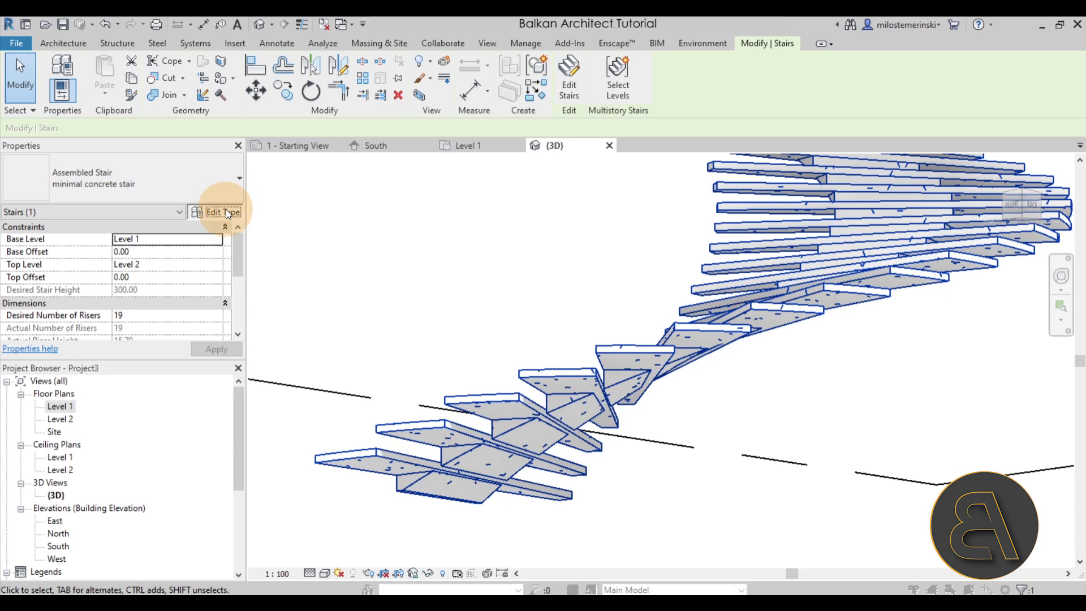
left_click(225, 210)
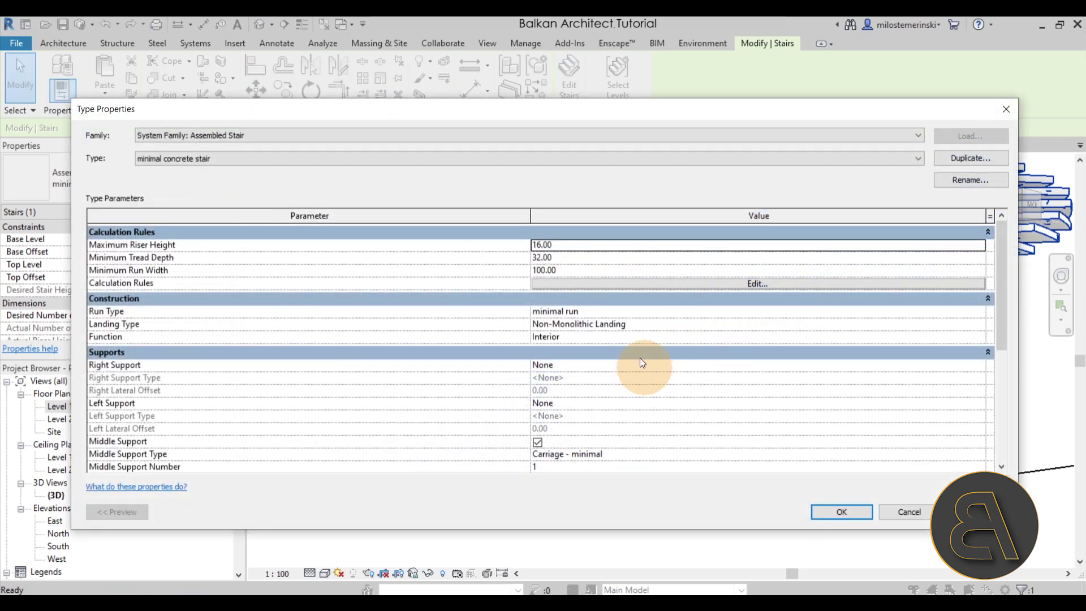
left_click(979, 453)
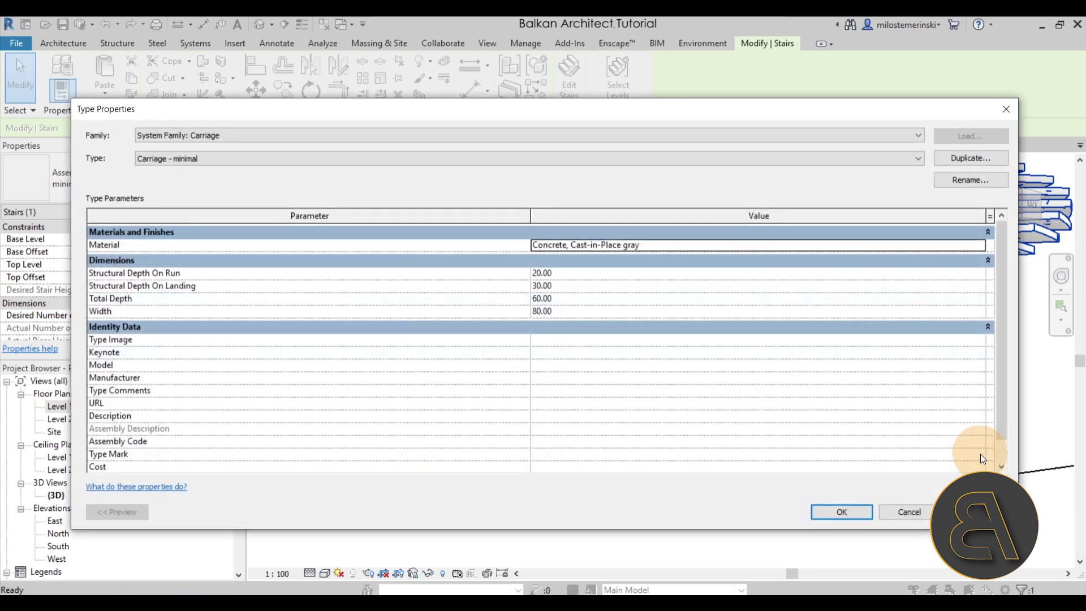
left_click(571, 274)
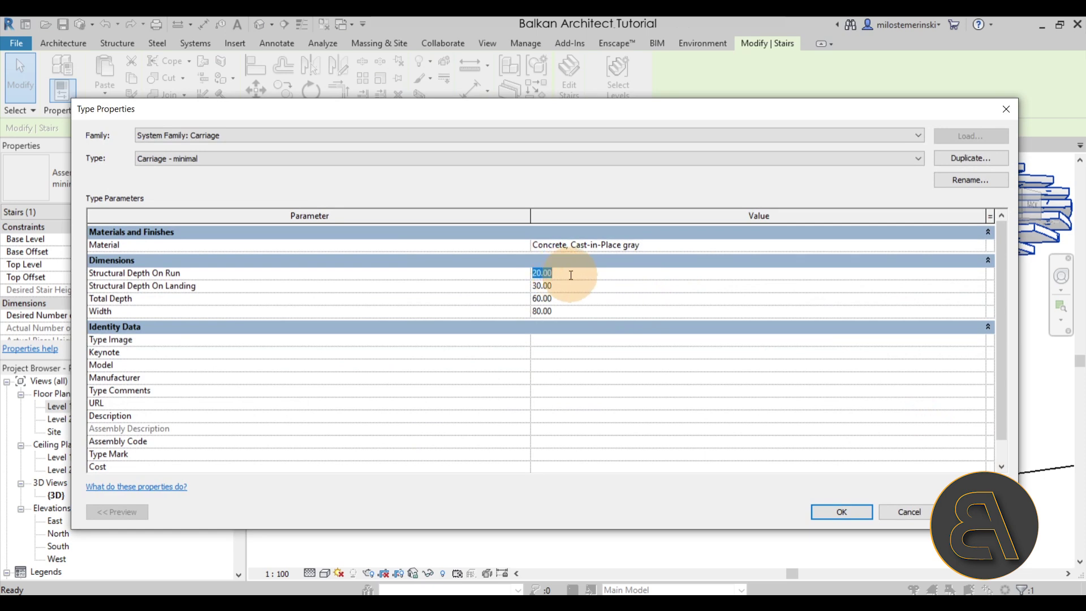
type("15")
left_click(571, 297)
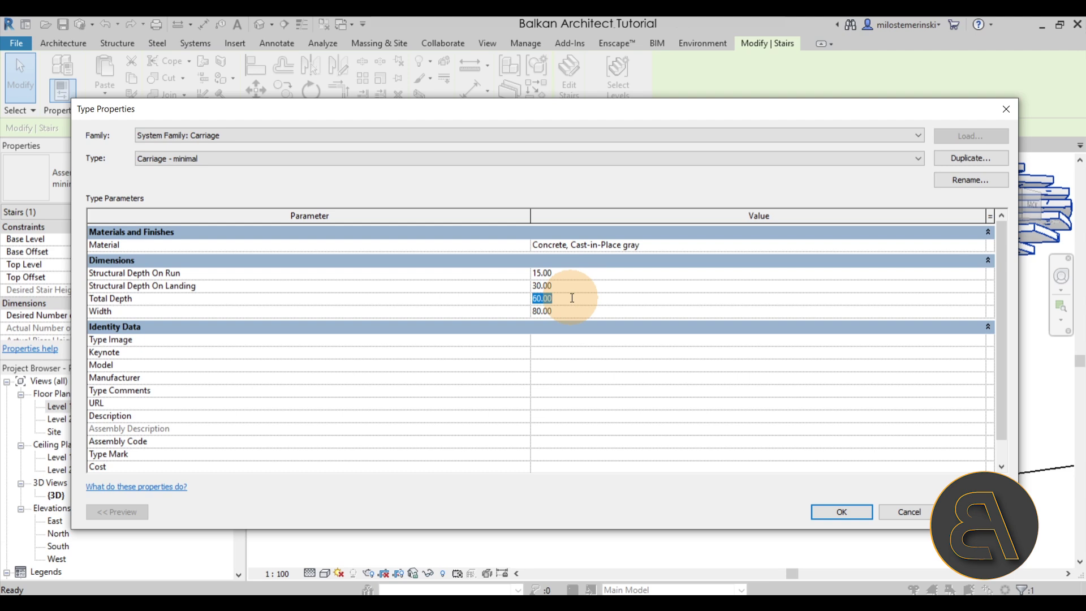
type("40")
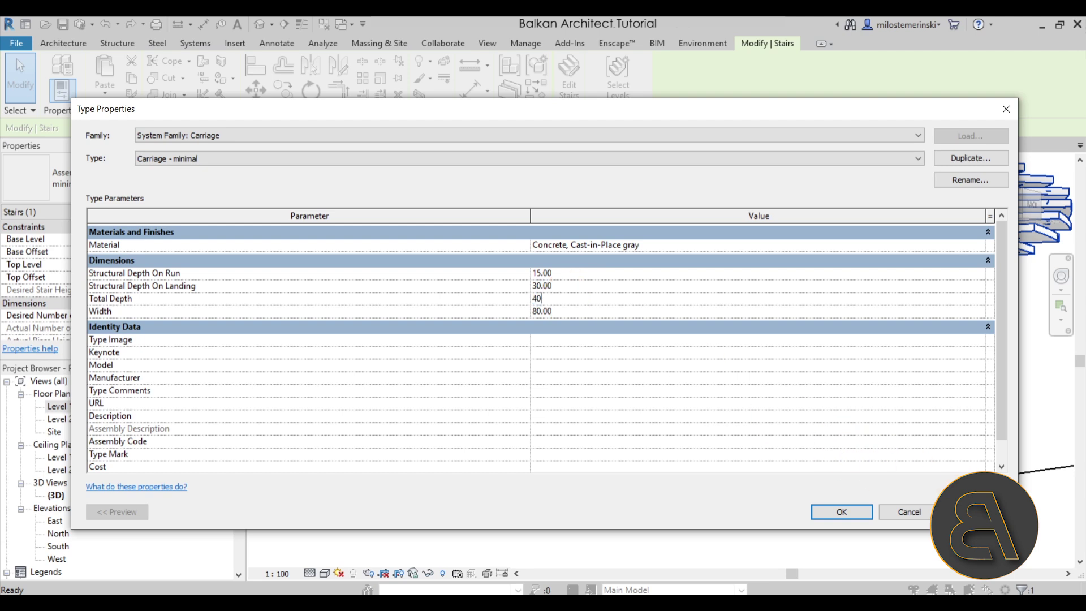
left_click(839, 512)
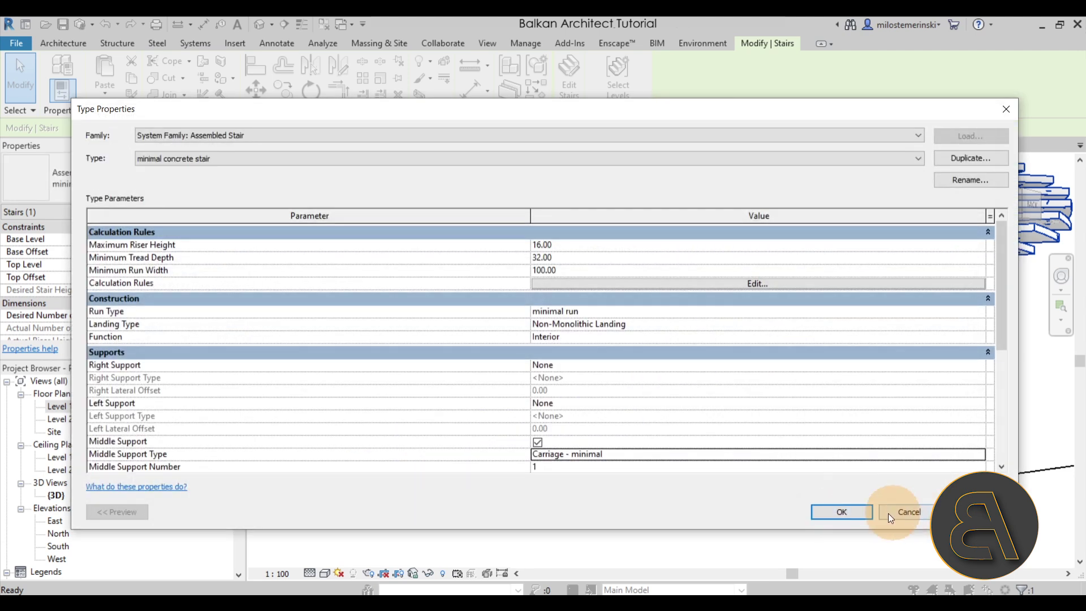
left_click(842, 512)
- Compare the spiral stair with the reference photo and close the photo
left_click(777, 478)
mouse_move(777, 479)
middle_mouse_down("shift")
mouse_move(702, 426)
mouse_move(687, 397)
mouse_move(545, 393)
mouse_move(775, 436)
mouse_move(670, 422)
mouse_move(650, 388)
mouse_move(1018, 456)
mouse_move(837, 465)
mouse_move(775, 452)
mouse_move(613, 472)
mouse_move(784, 414)
mouse_move(887, 444)
mouse_move(775, 528)
mouse_move(846, 461)
middle_mouse_up("shift")
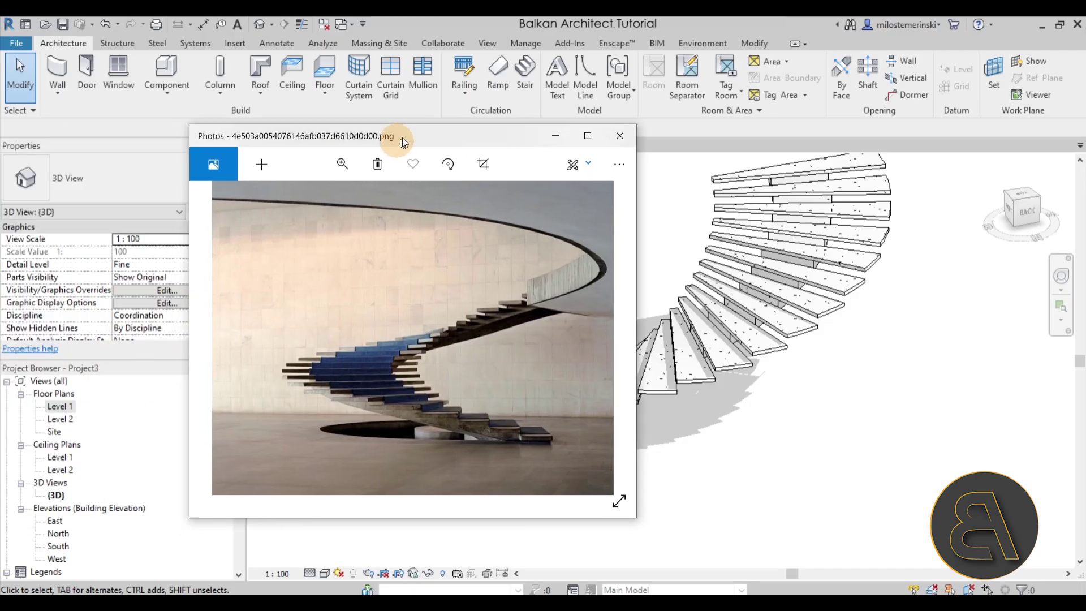
left_click(413, 440)
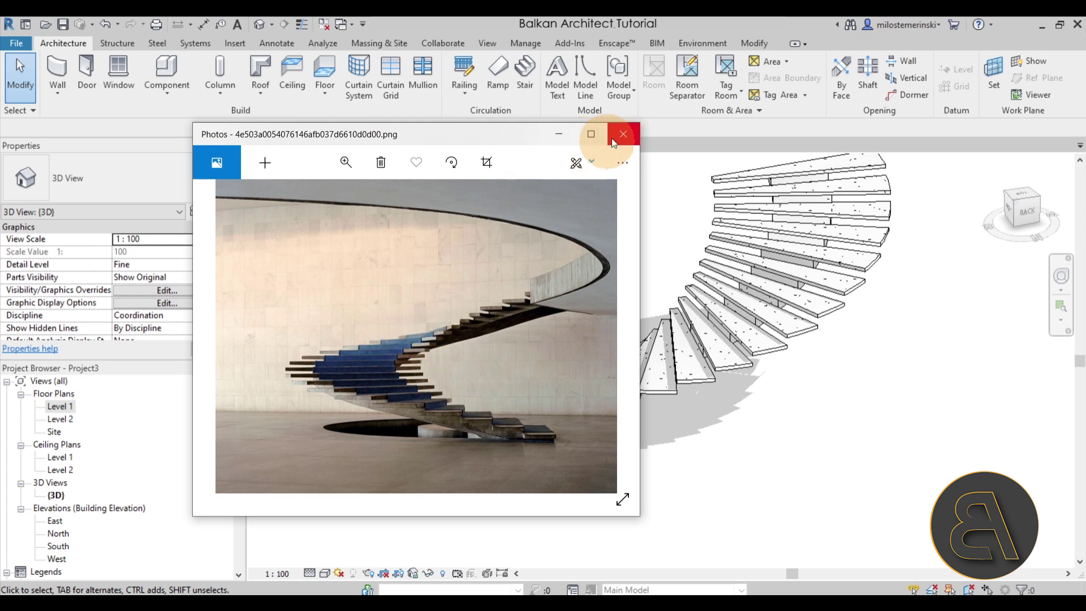
left_click(630, 133)
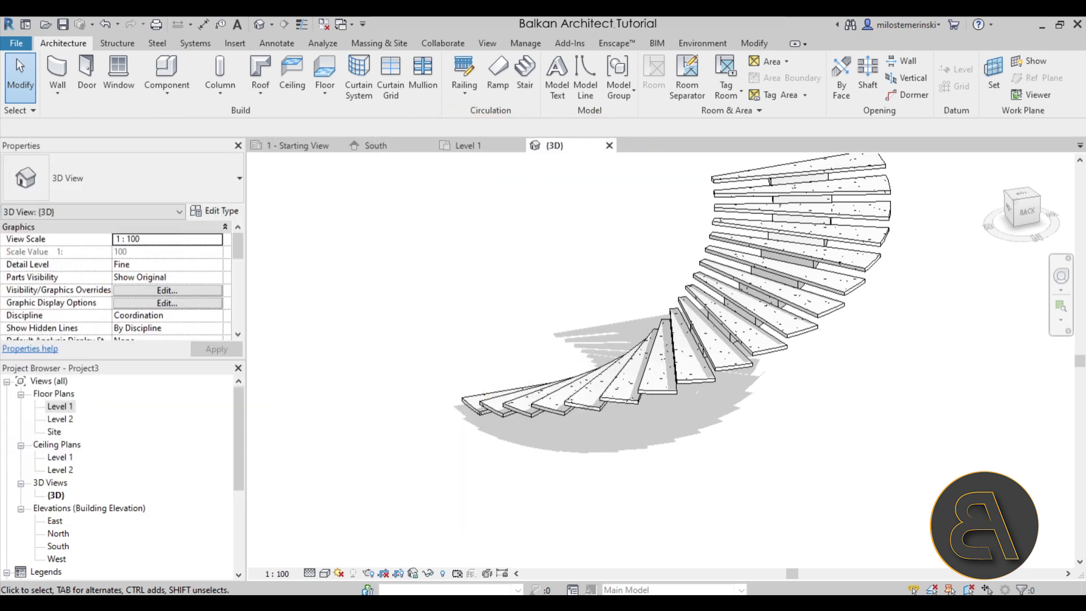
- Start a new stair in the Level 1 floor plan and duplicate the minimal concrete stair type as blue carpet
left_click(484, 343)
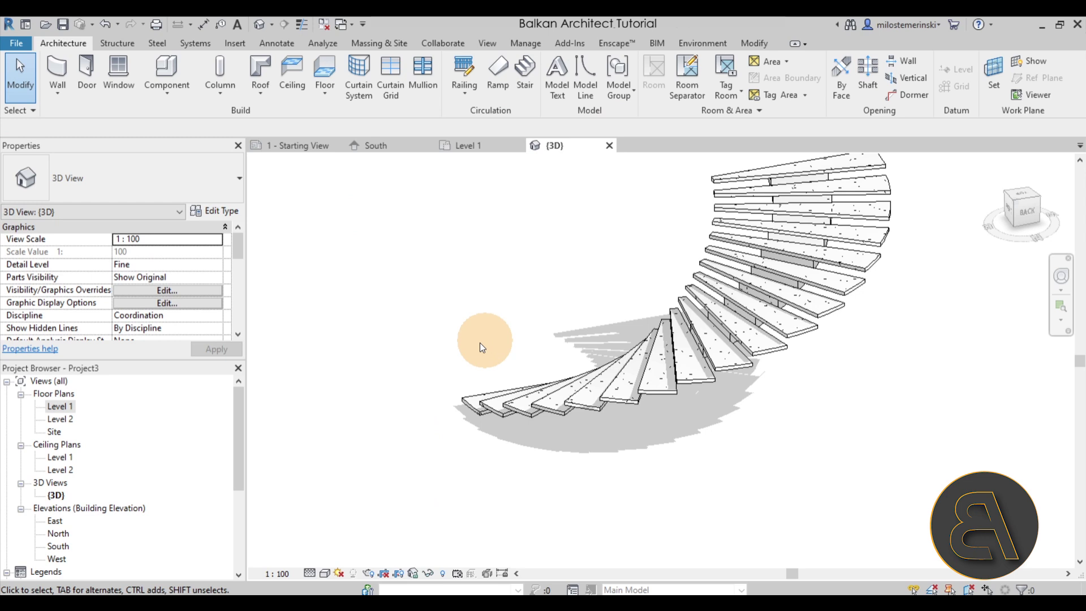
middle_click(521, 339)
middle_click(521, 339)
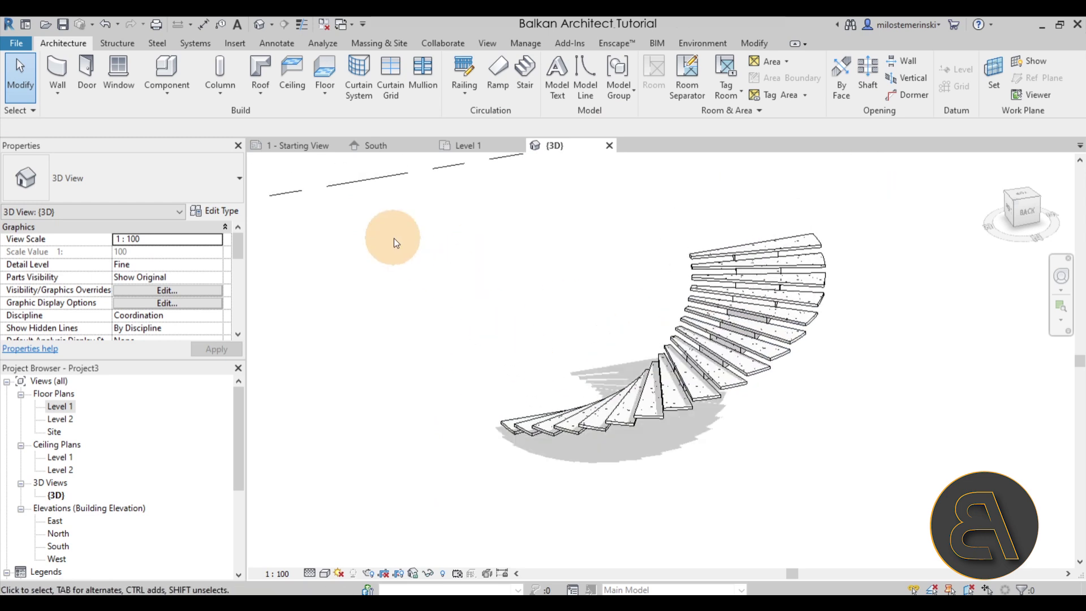
left_click(535, 97)
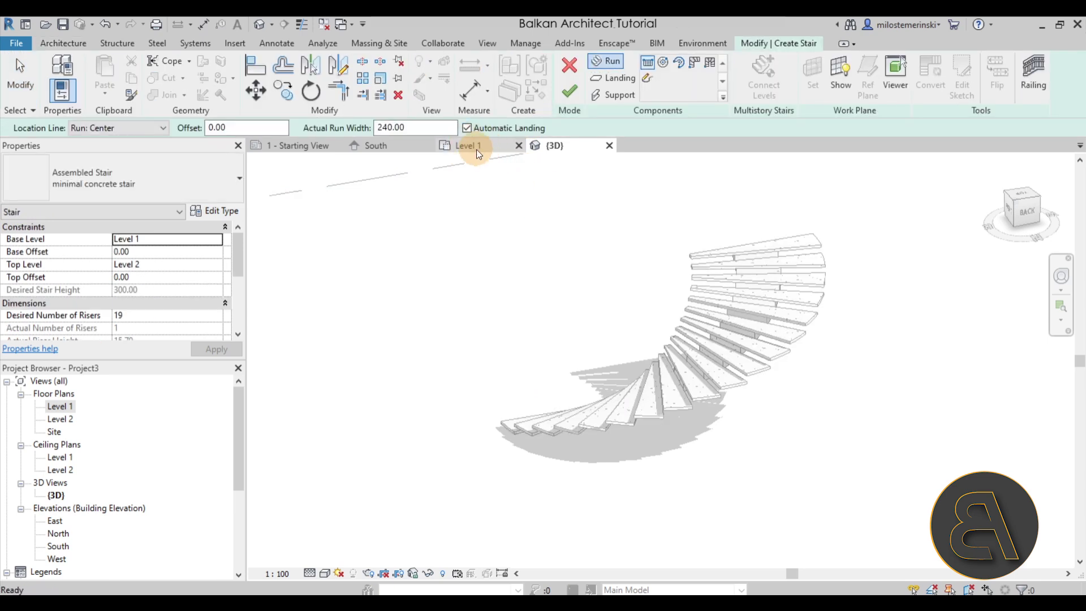
left_click(477, 148)
middle_click_drag(613, 260, 600, 285)
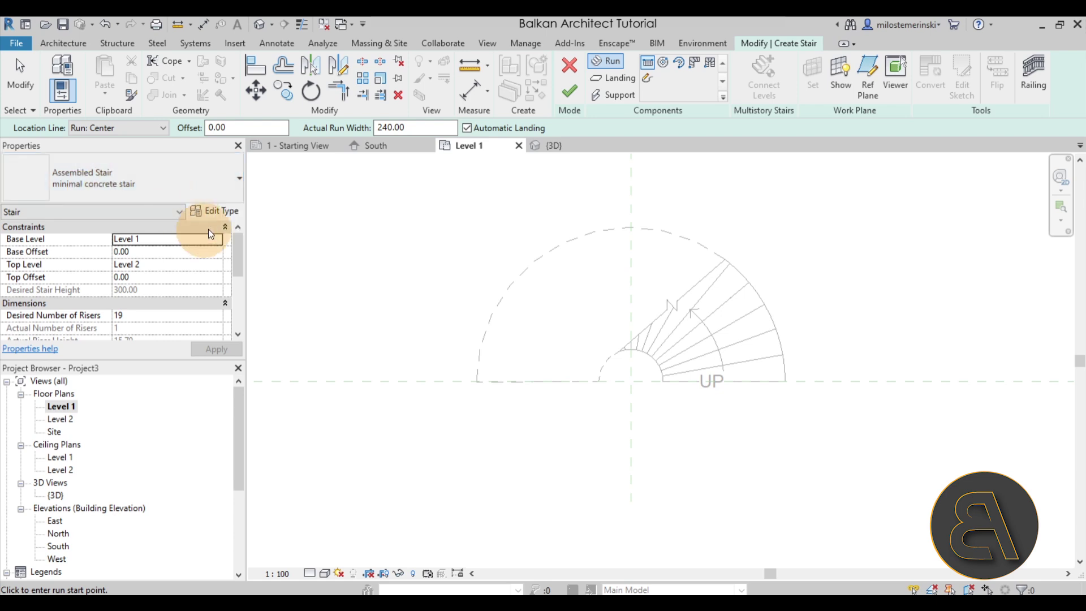
left_click(218, 213)
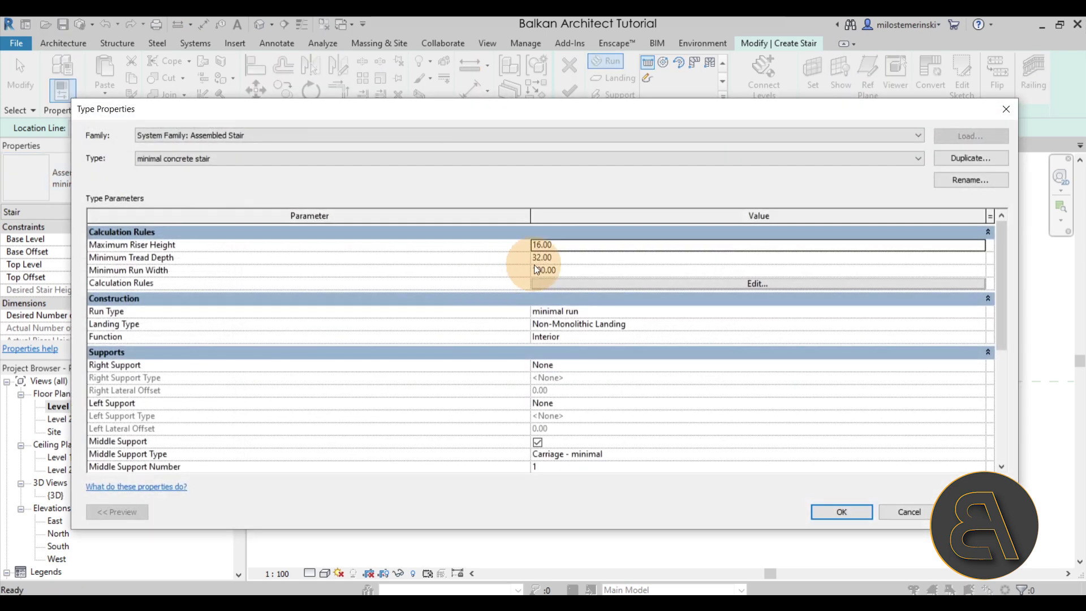
left_click(958, 160)
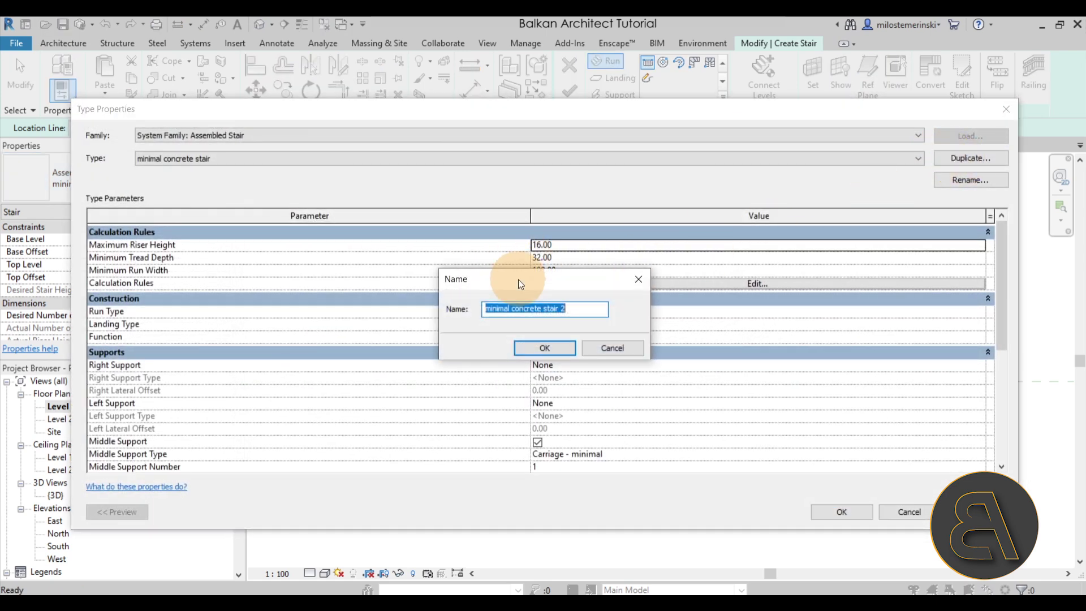
type("blue carper")
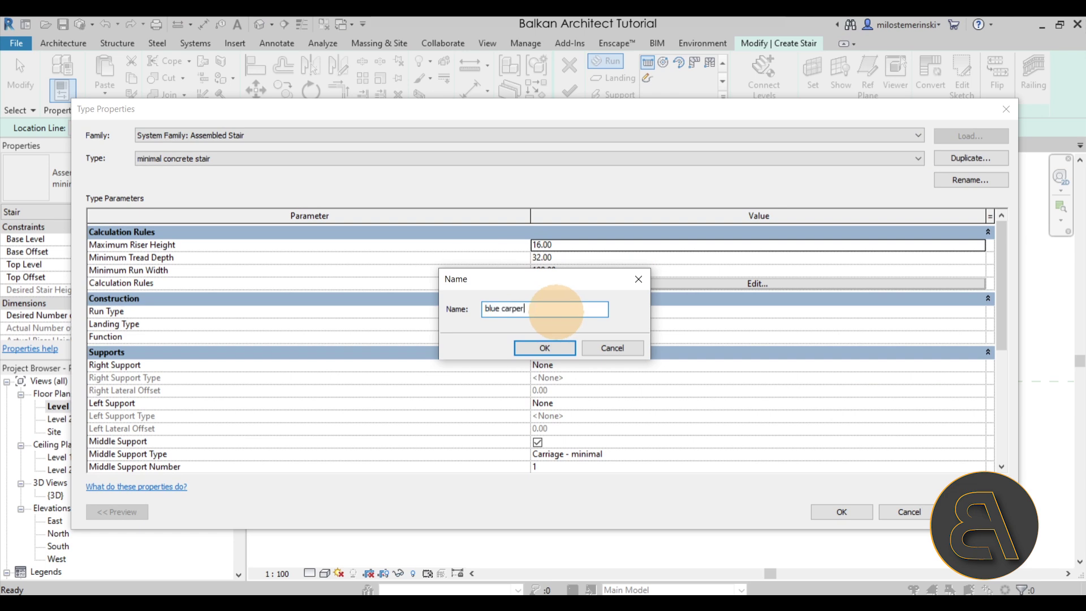
key("BackSpace")
type("t")
key("Return")
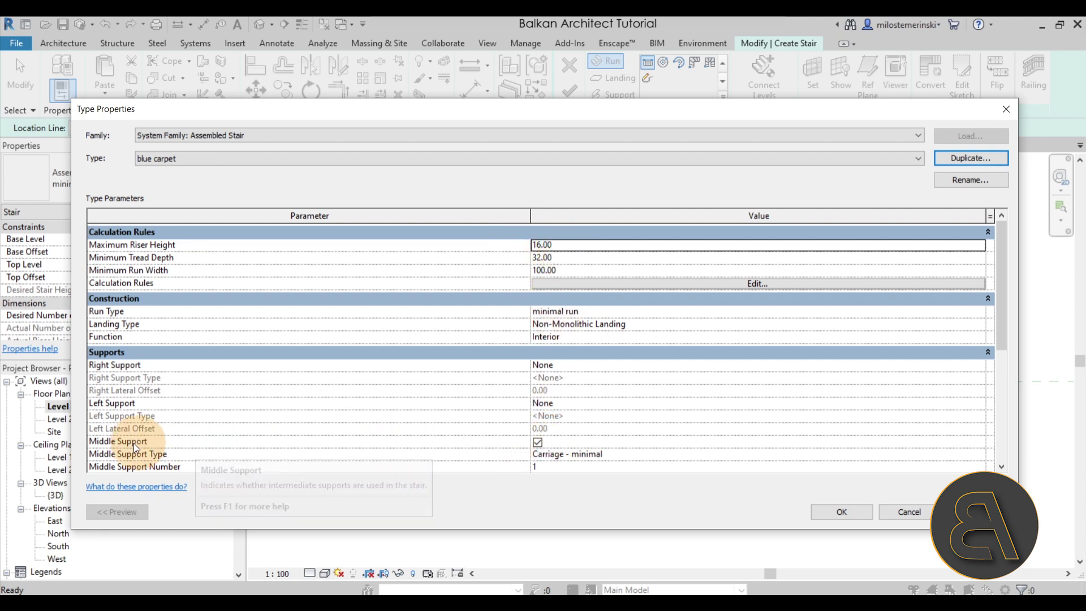
- Turn off the middle support of the blue carpet stair type and duplicate its minimal run type as blue run
left_click(538, 444)
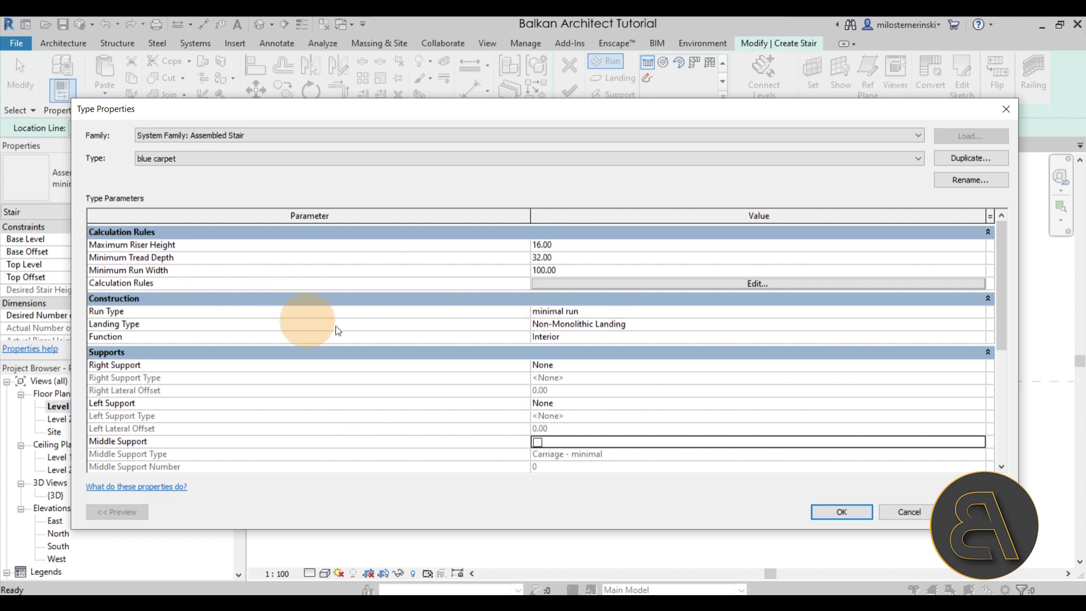
left_click(803, 312)
left_click(983, 313)
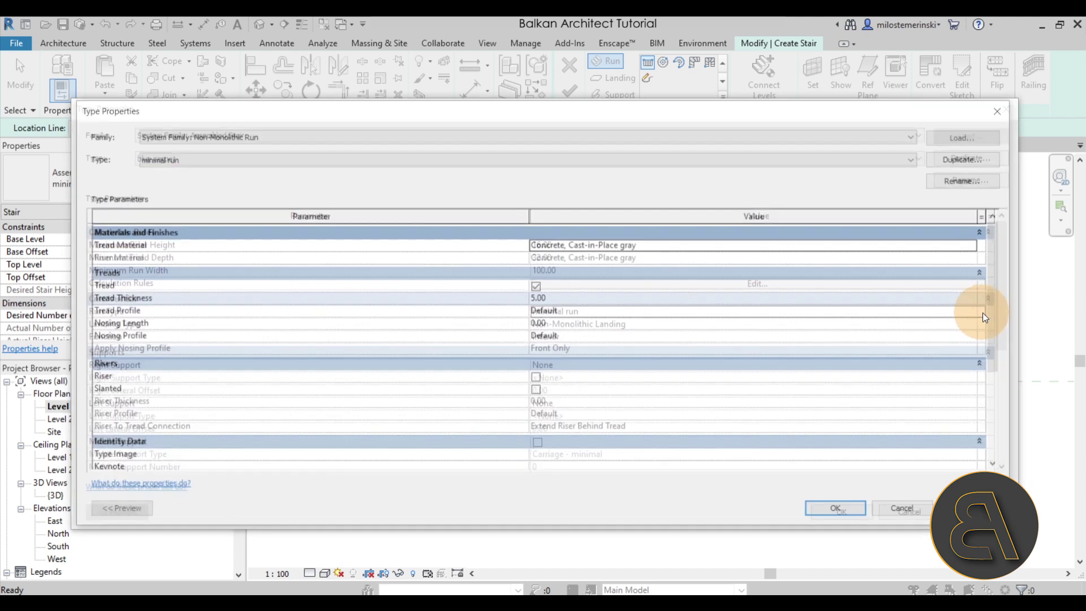
left_click(960, 158)
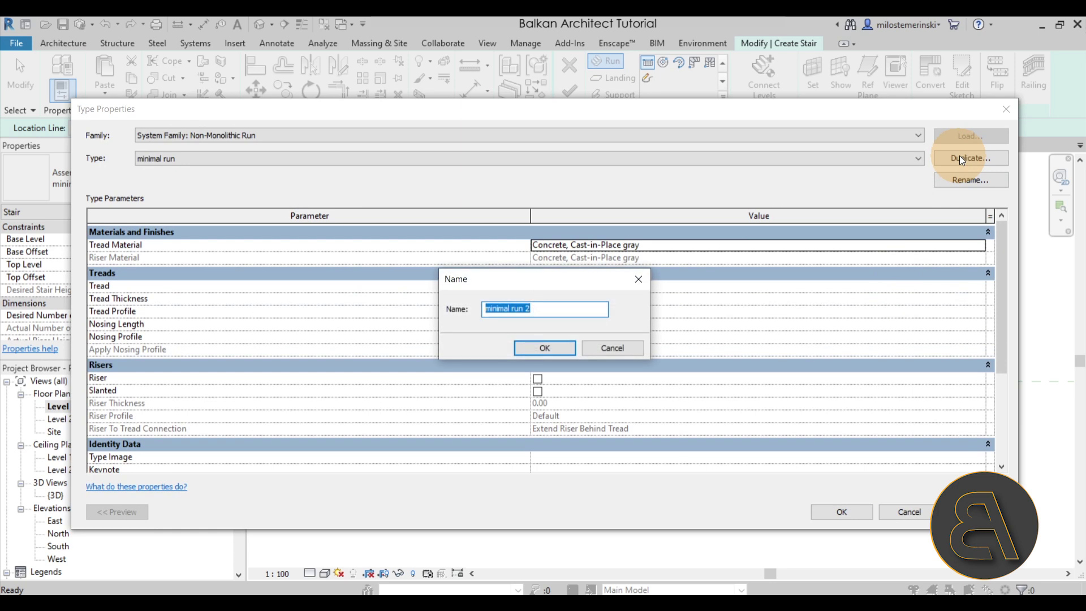
type("blue")
type(" ryu")
type("un")
key("Return")
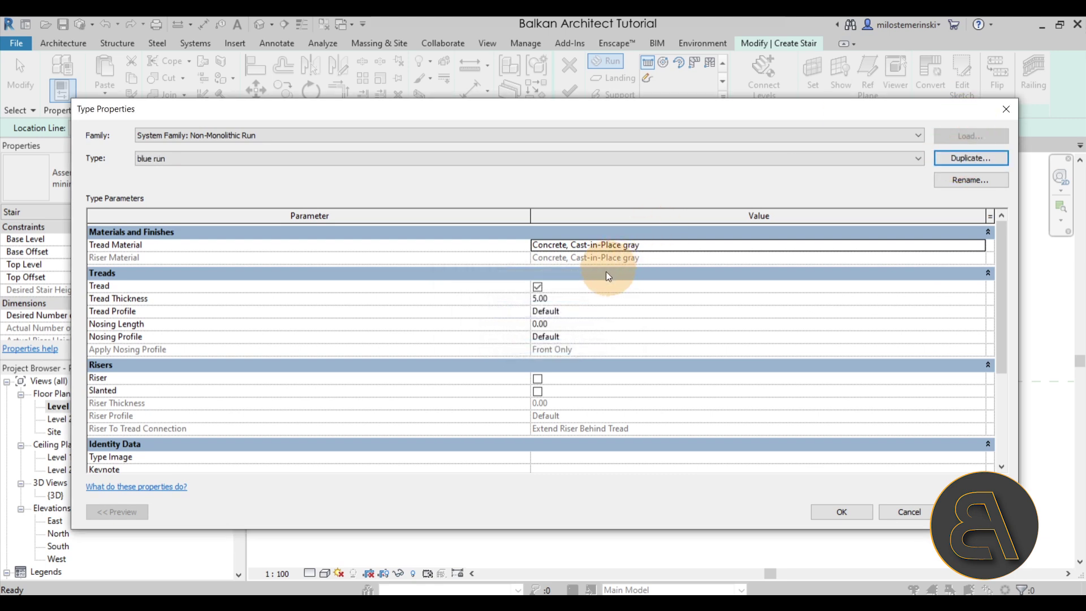
- Enable risers for the blue run and search the material browser for blue to replace its tread material
left_click(538, 377)
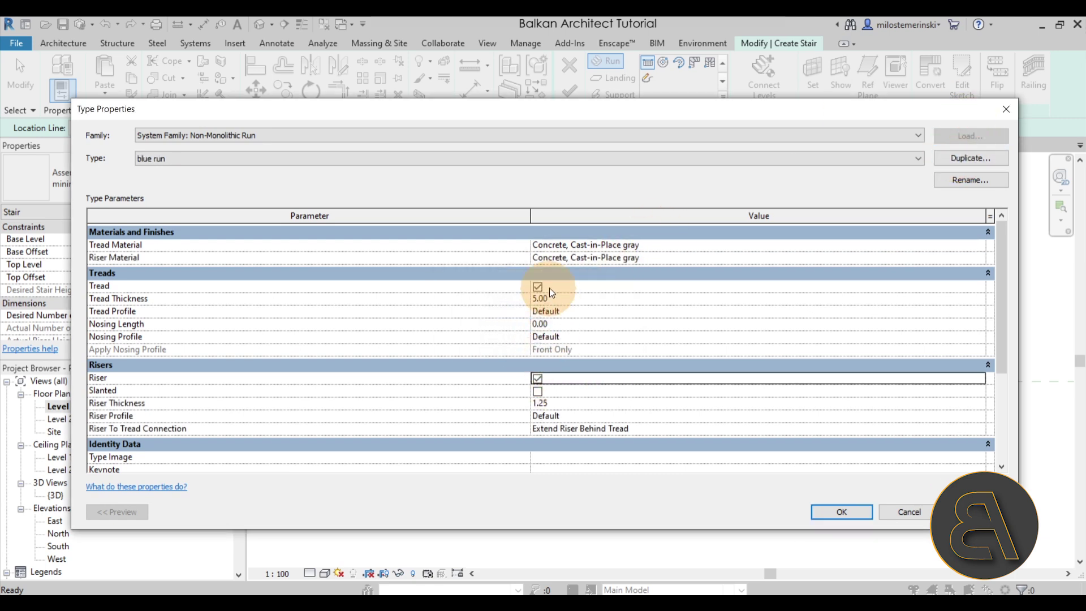
left_click(808, 233)
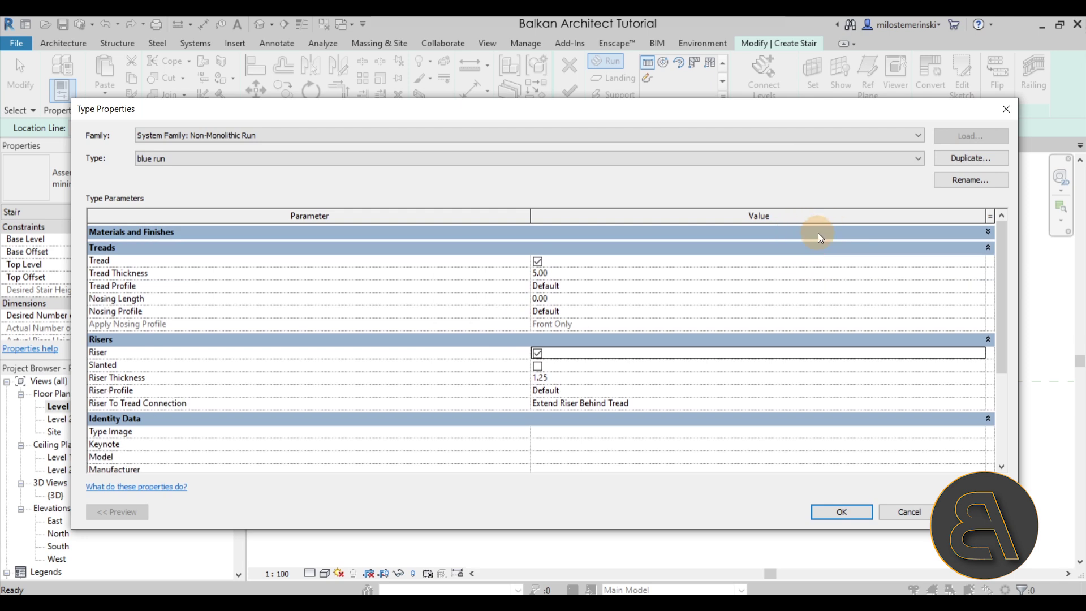
left_click(818, 233)
left_click(812, 244)
left_click(979, 247)
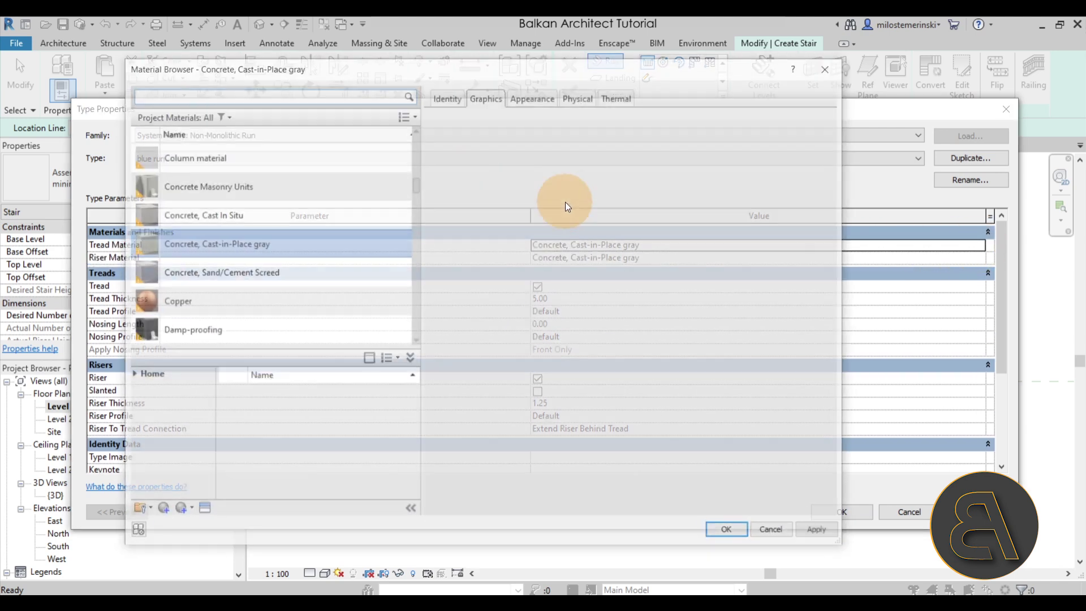
type("blu")
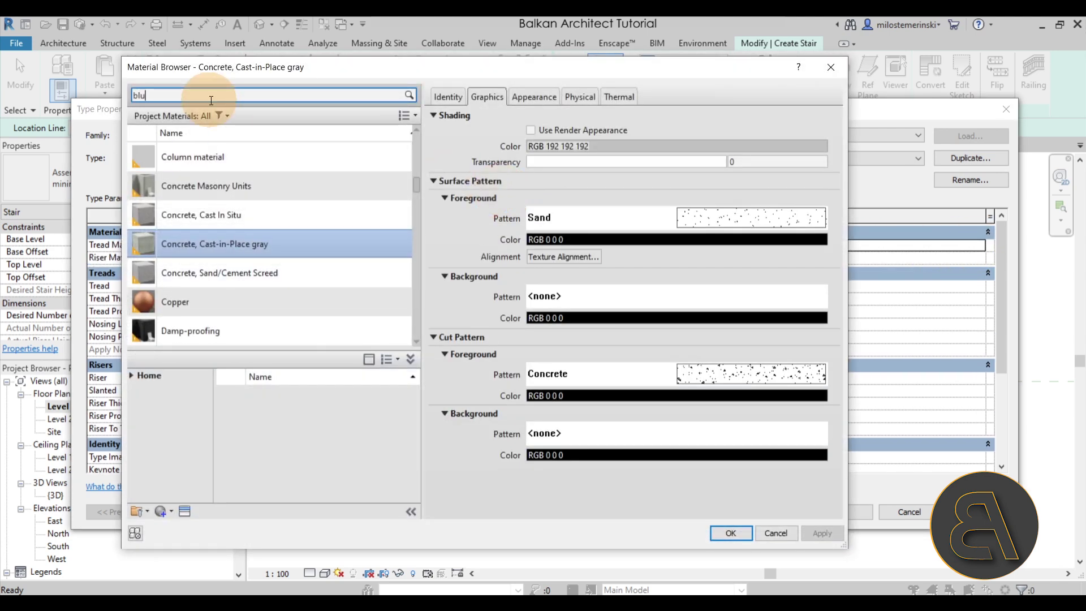
key("Return")
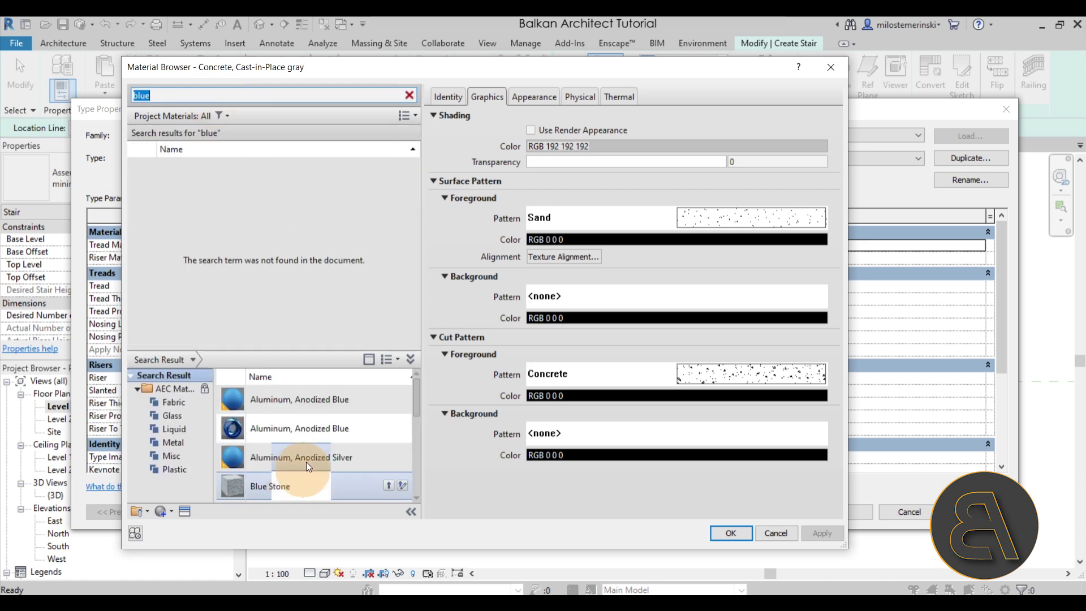
- Browse the blue library materials, add Fabric to the project materials and inspect its appearance
scroll(318, 433, "down", 3)
scroll(318, 433, "down", 1)
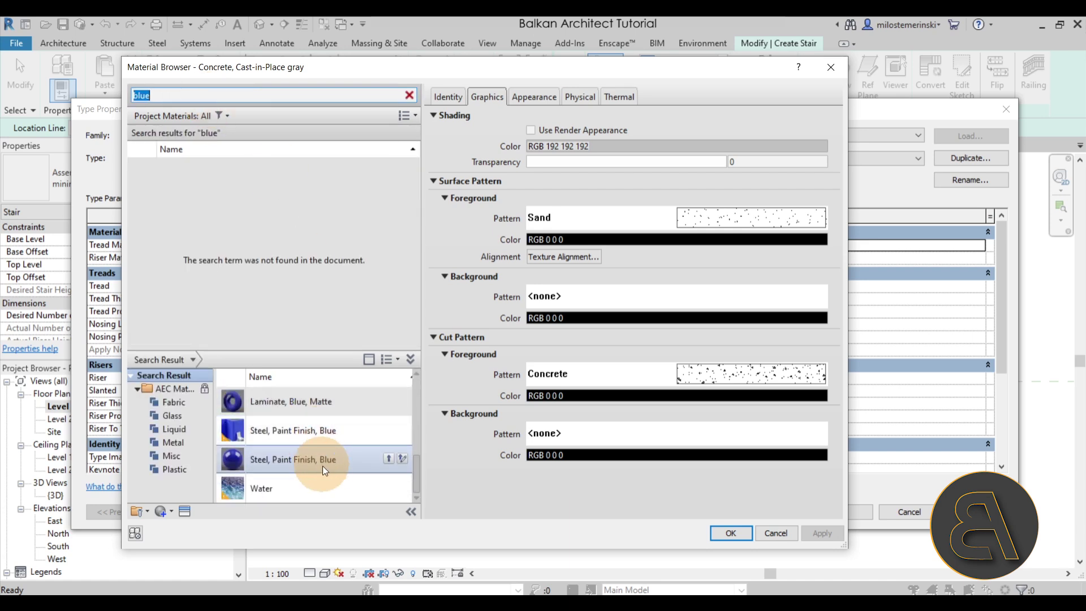
scroll(318, 460, "up", 5)
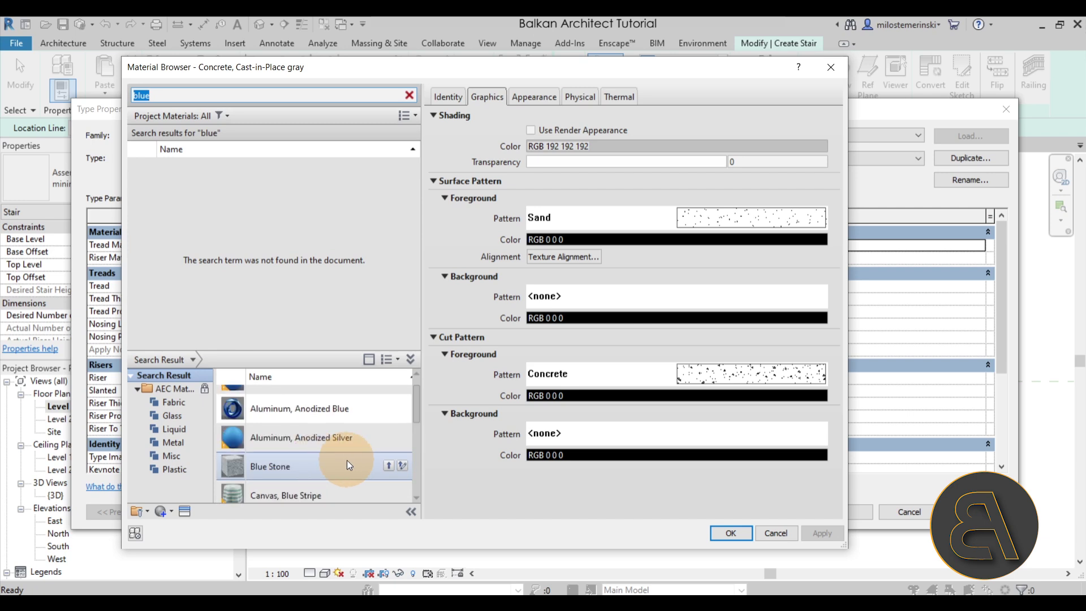
scroll(345, 468, "up", 1)
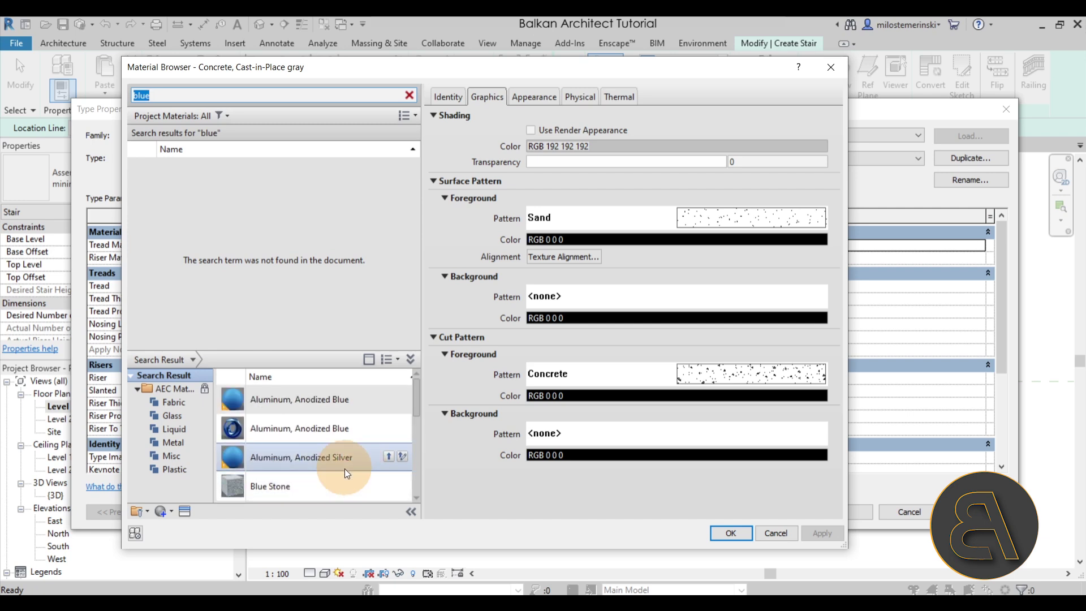
scroll(344, 468, "down", 2)
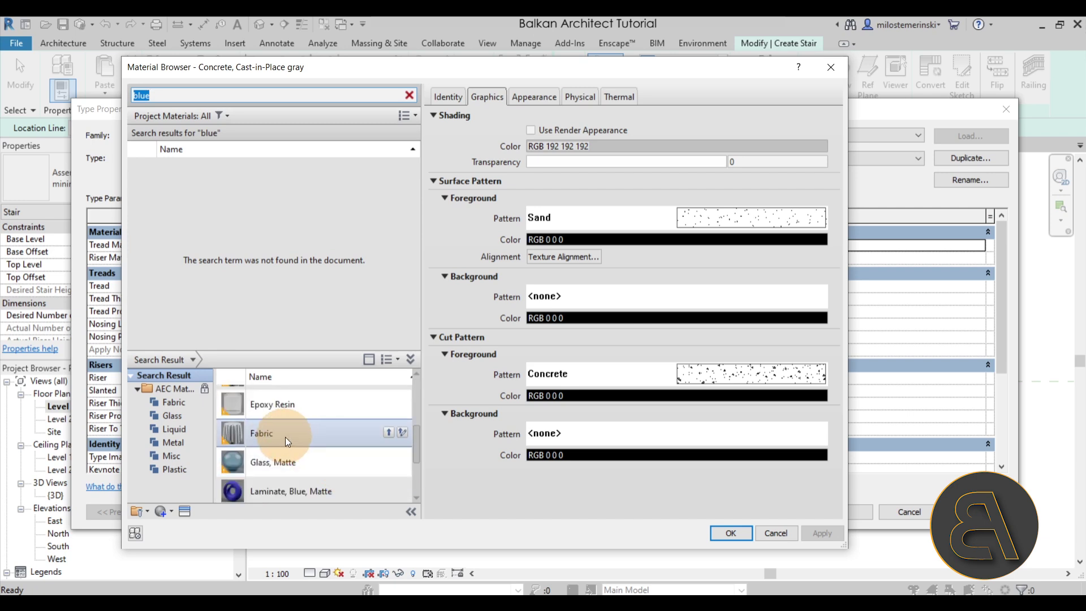
left_click(388, 432)
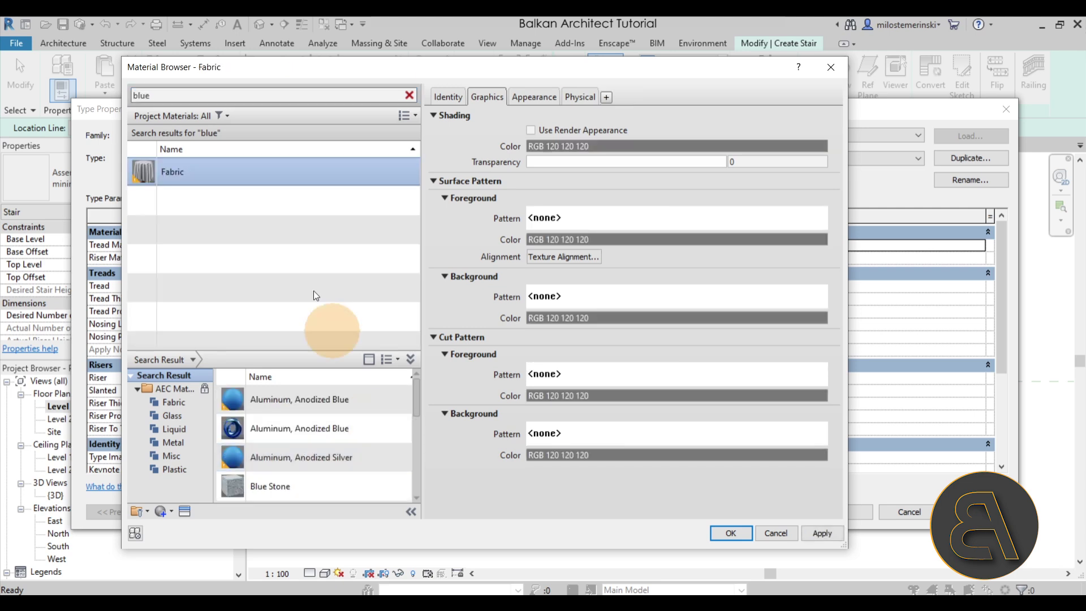
left_click(534, 97)
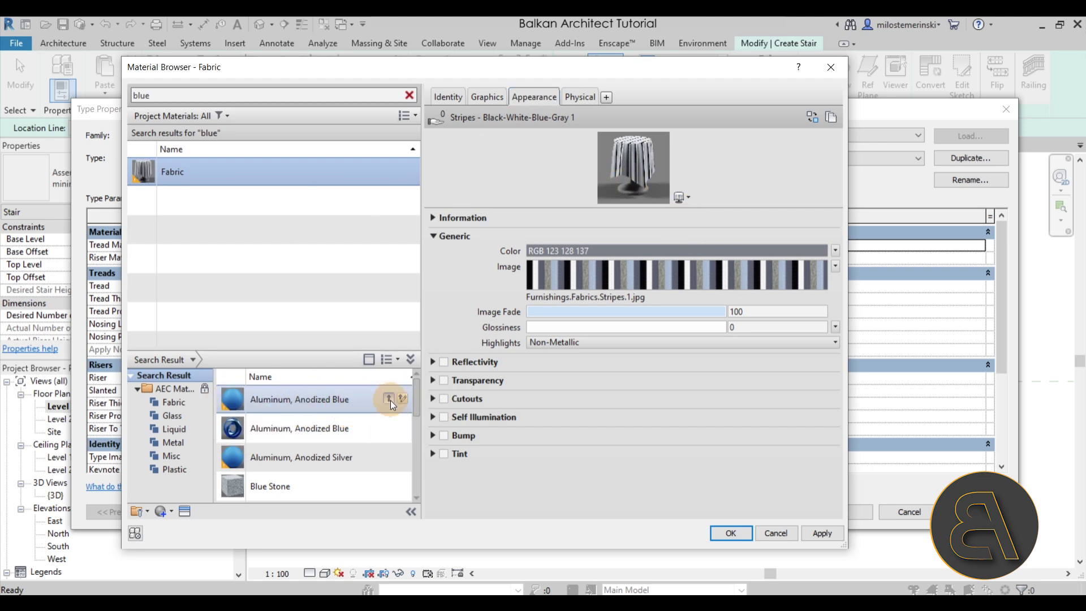
- Add the first Aluminum, Anodized Blue library material and assign it to both the treads and the risers of the blue run
left_click(389, 399)
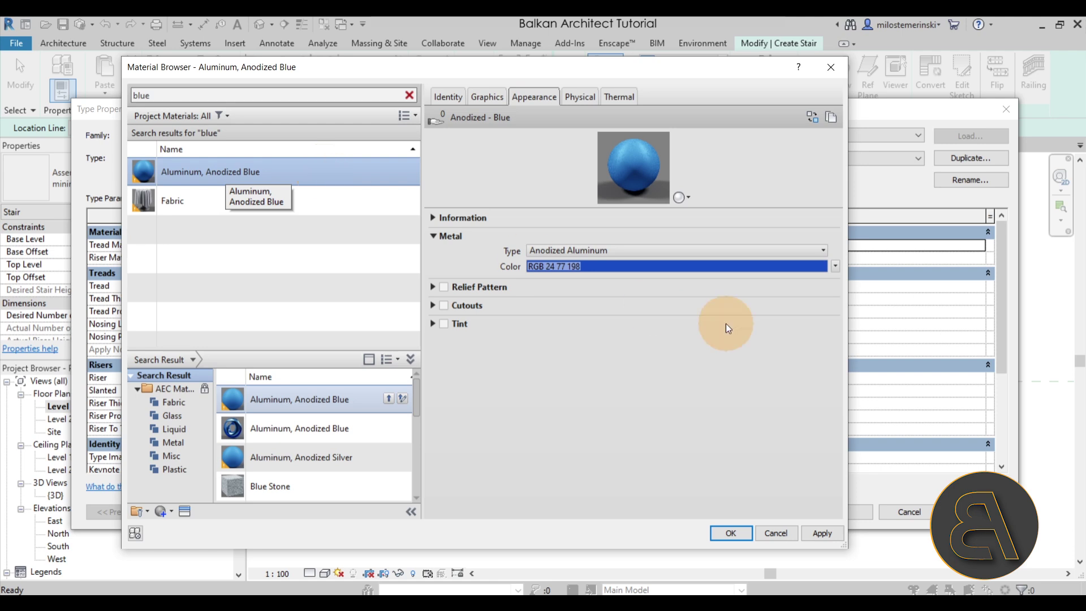
left_click(814, 534)
left_click(725, 532)
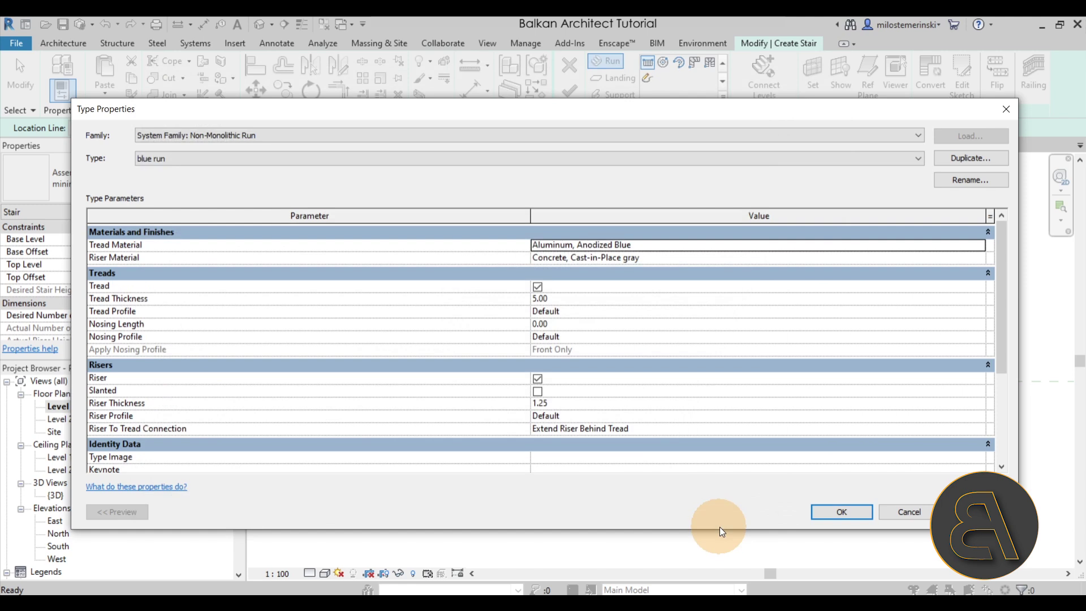
left_click(653, 245)
key("ctrl+c")
left_click(654, 259)
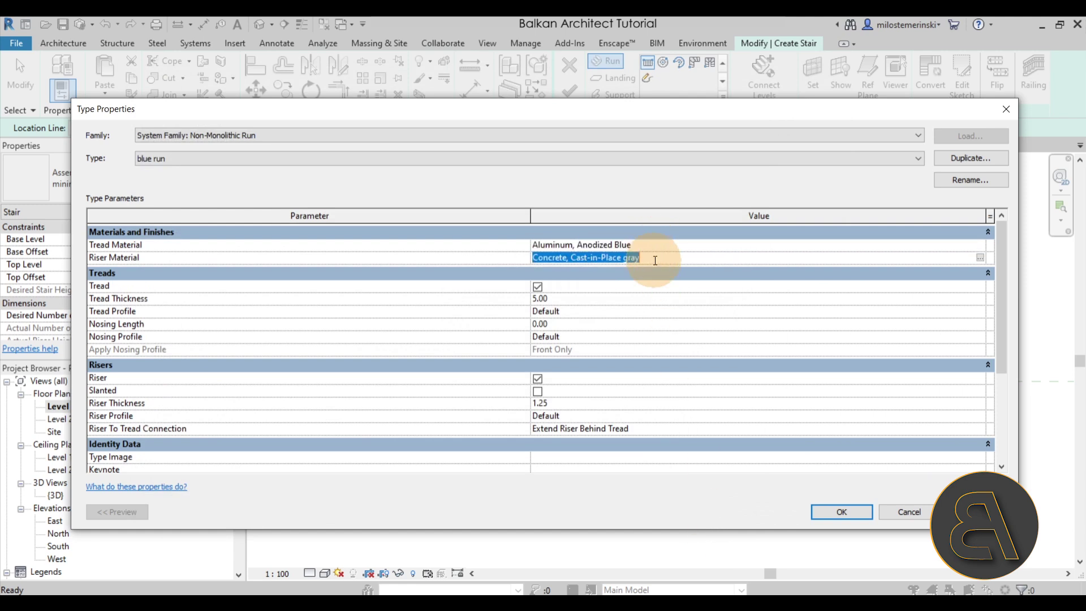
key("ctrl+v")
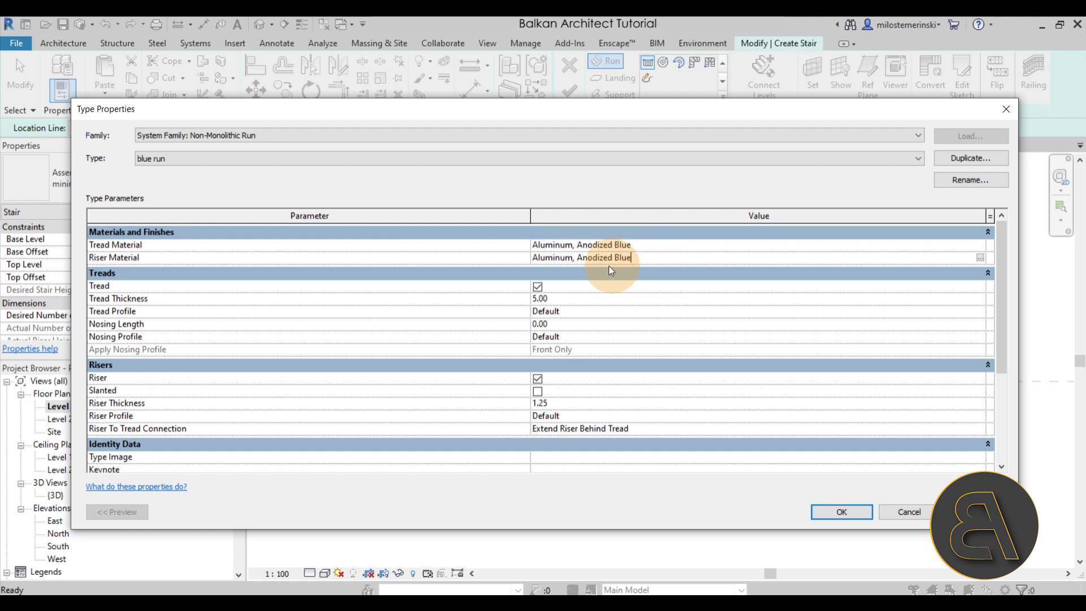
- Set the blue run's tread thickness and riser thickness to 1 and accept the run and stair type settings
left_click(568, 299)
double_click(568, 302)
type("1")
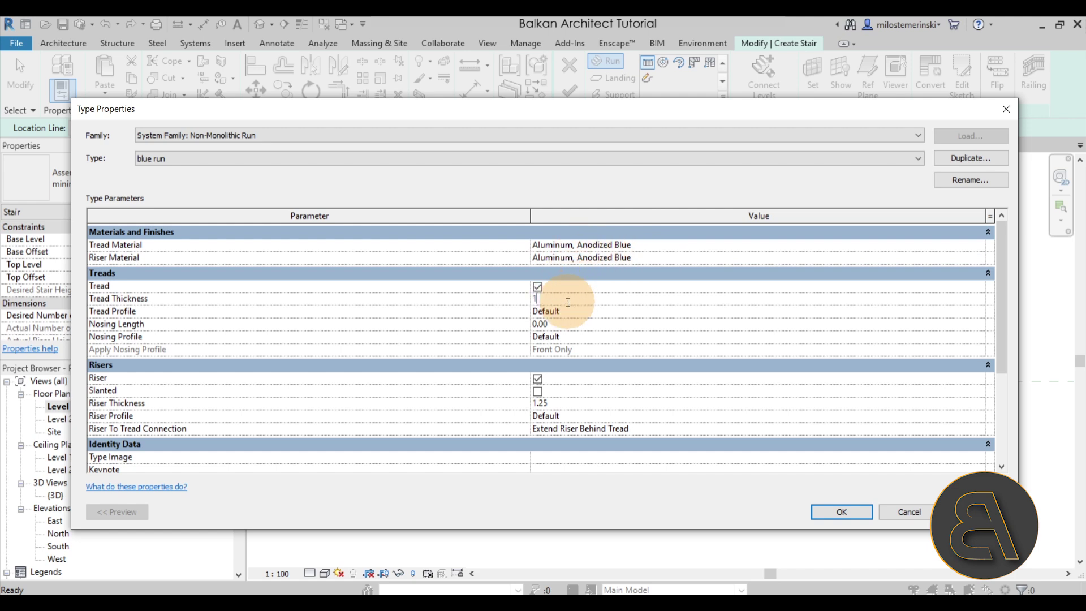
double_click(566, 405)
type("1")
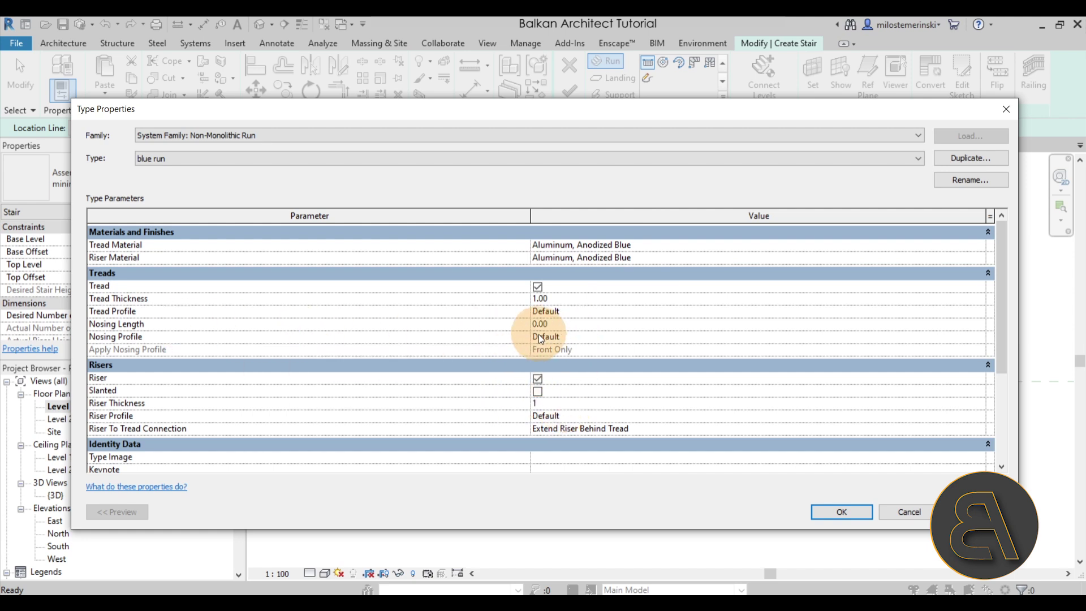
left_click(850, 513)
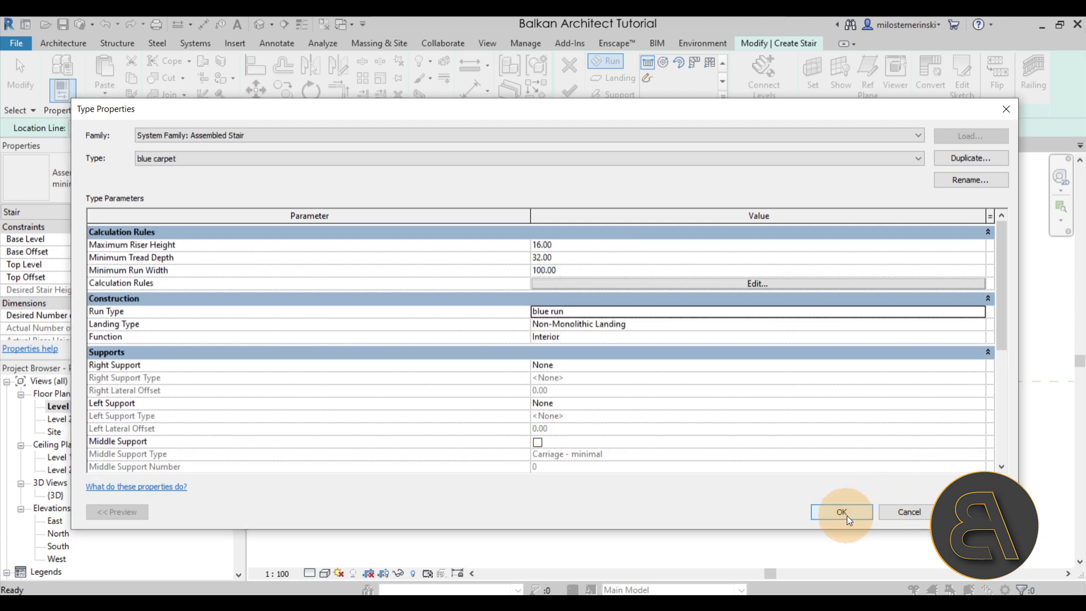
left_click(838, 512)
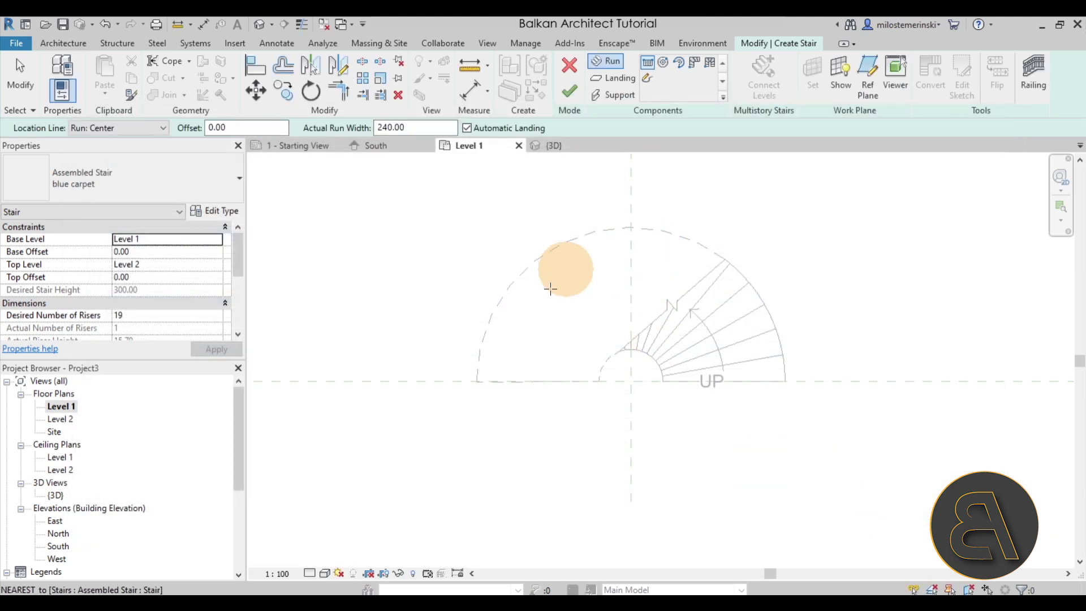
- Create a center-ends spiral run 160 wide, centered on the reference plane intersection, with a radius of about 183 at the first riser's midpoint
left_click(661, 67)
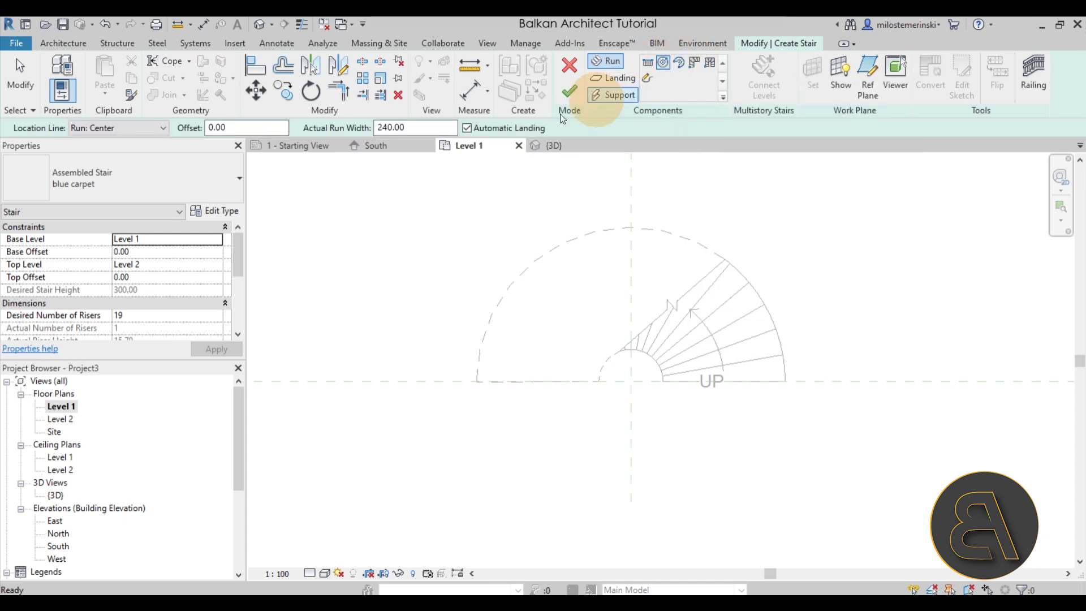
left_click(423, 129)
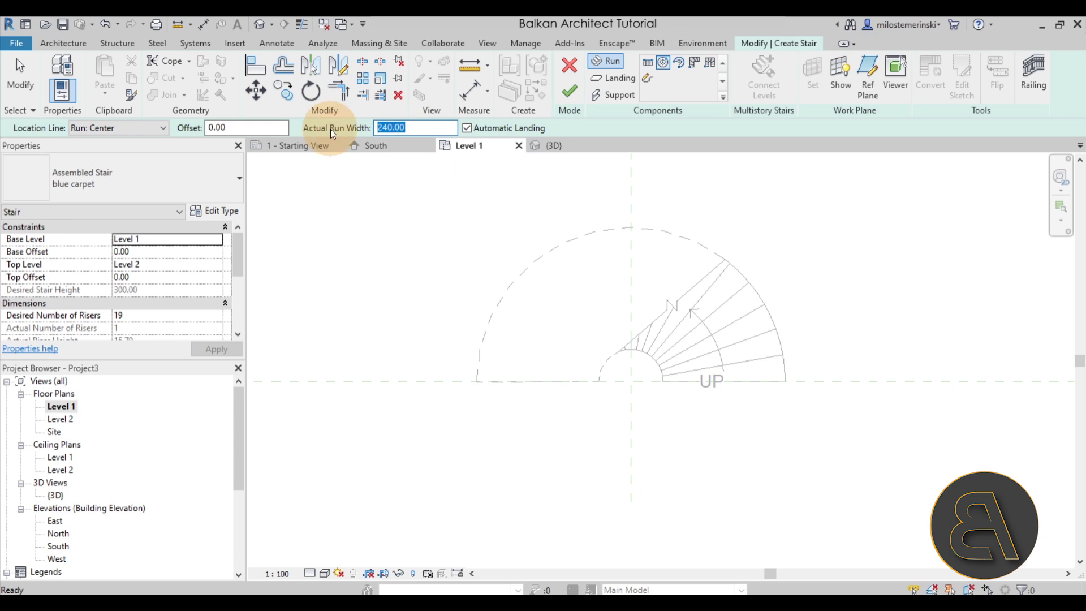
type("100")
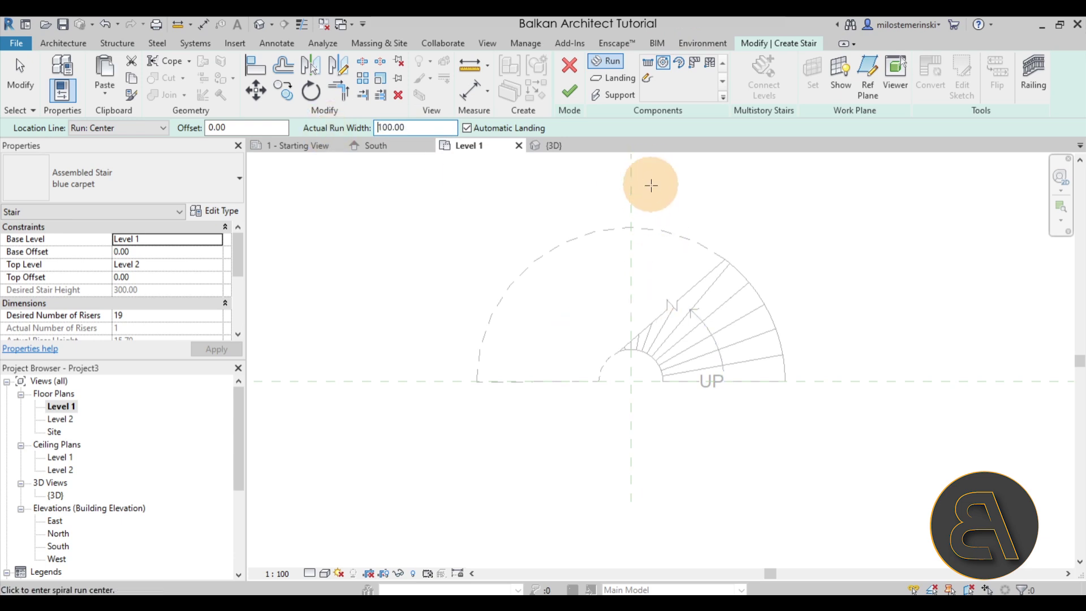
left_click(421, 127)
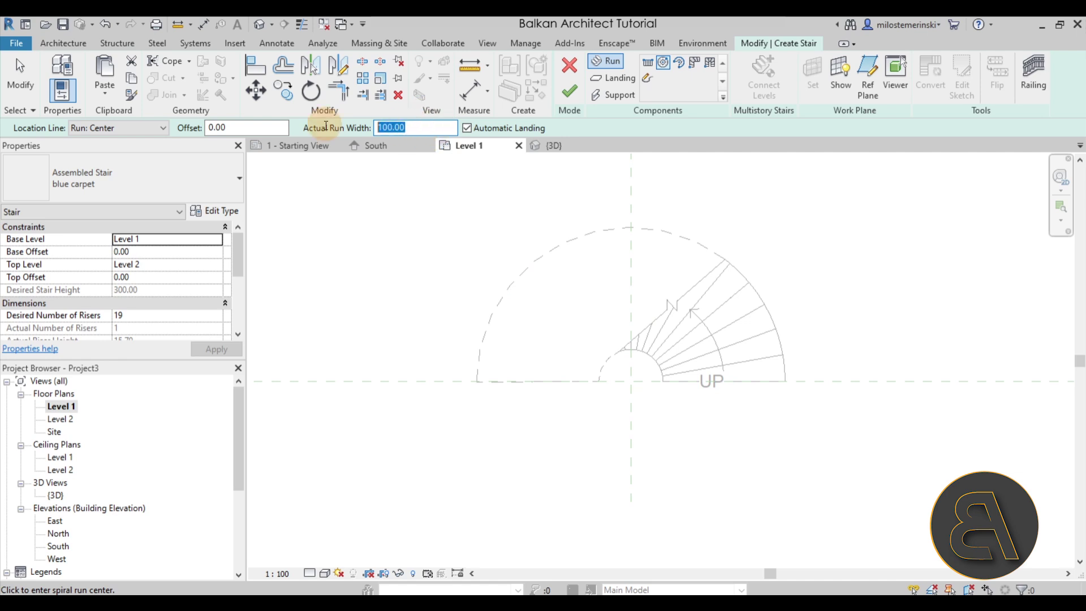
type("160")
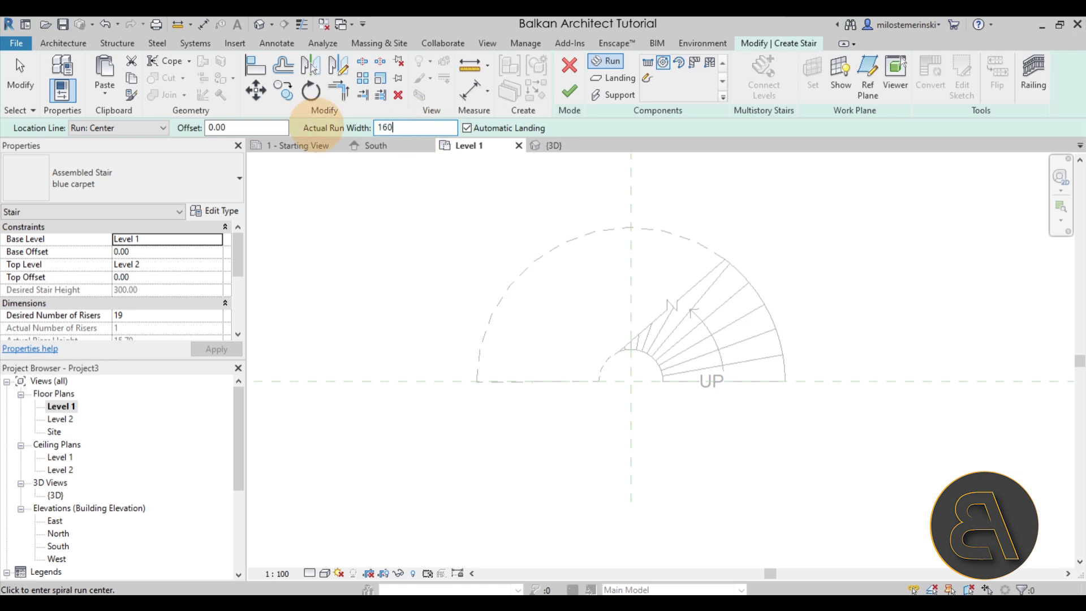
left_click(624, 380)
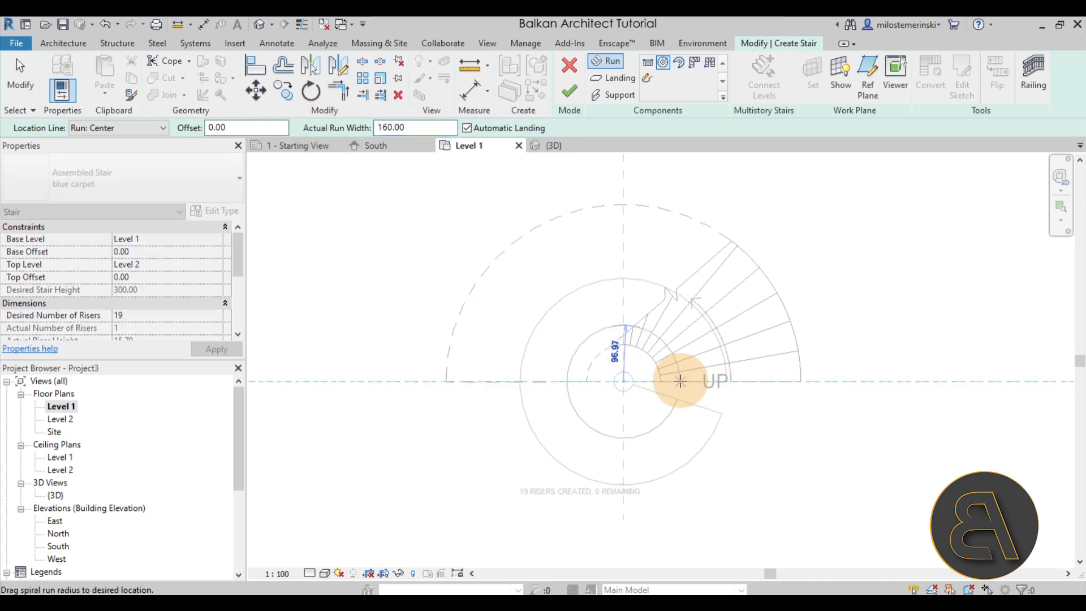
scroll(680, 381, "up", 3)
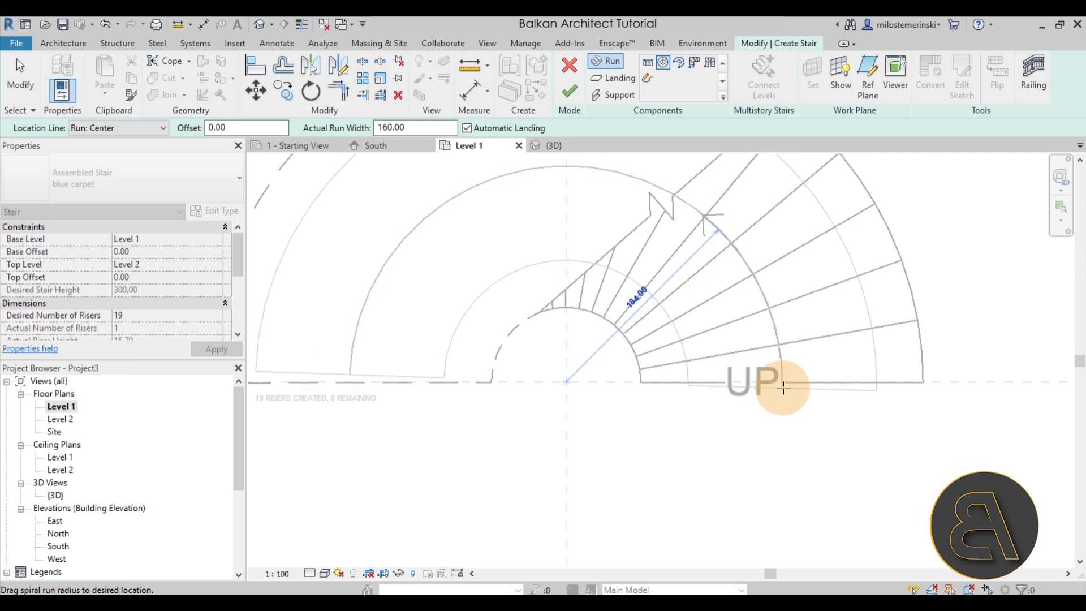
scroll(782, 379, "up", 4)
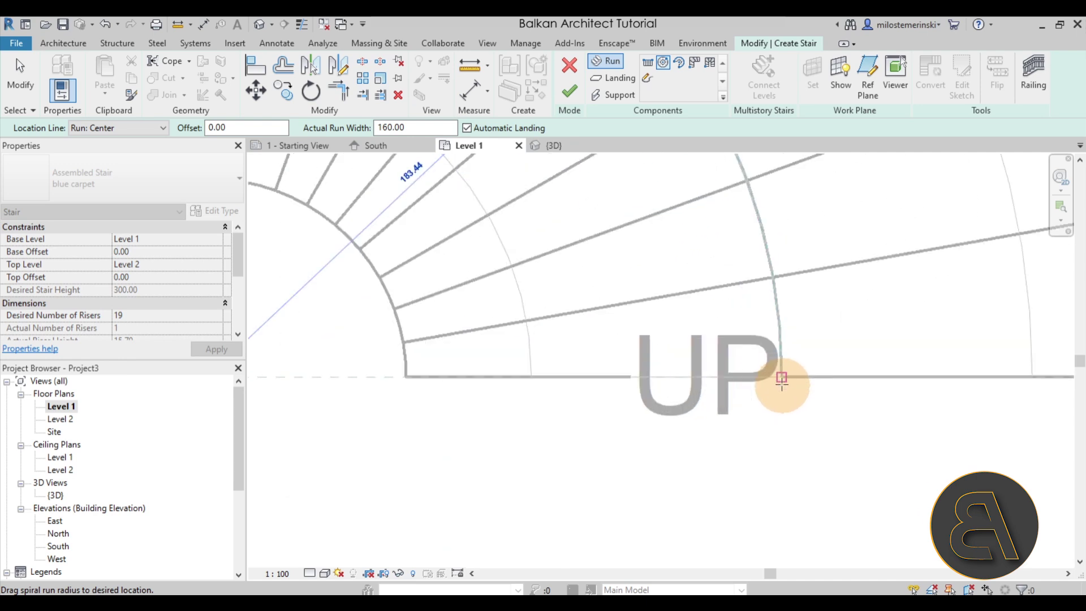
scroll(781, 378, "up", 3)
left_click(781, 371)
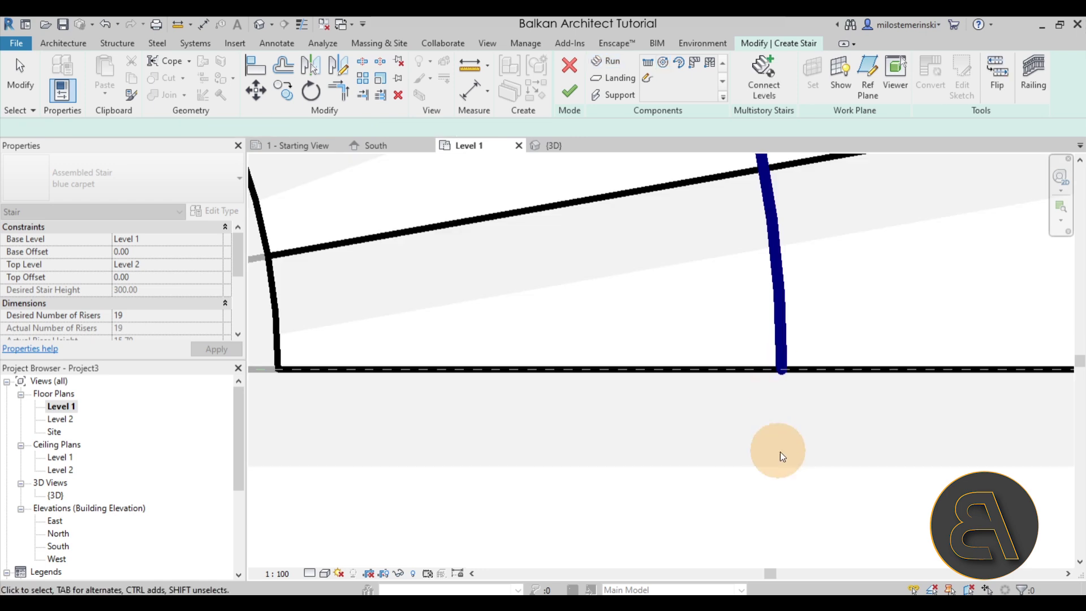
- Rotate the blue run clockwise by 0.4 degrees about the spiral center, starting from its outer endpoint at the first riser
scroll(795, 409, "down", 5)
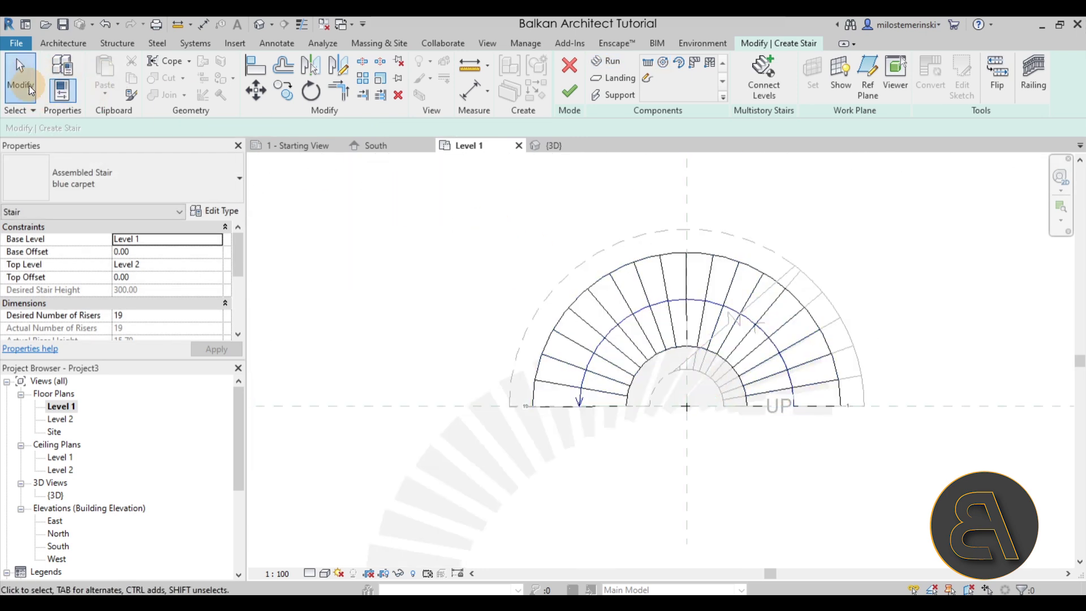
left_click(693, 349)
scroll(778, 384, "up", 2)
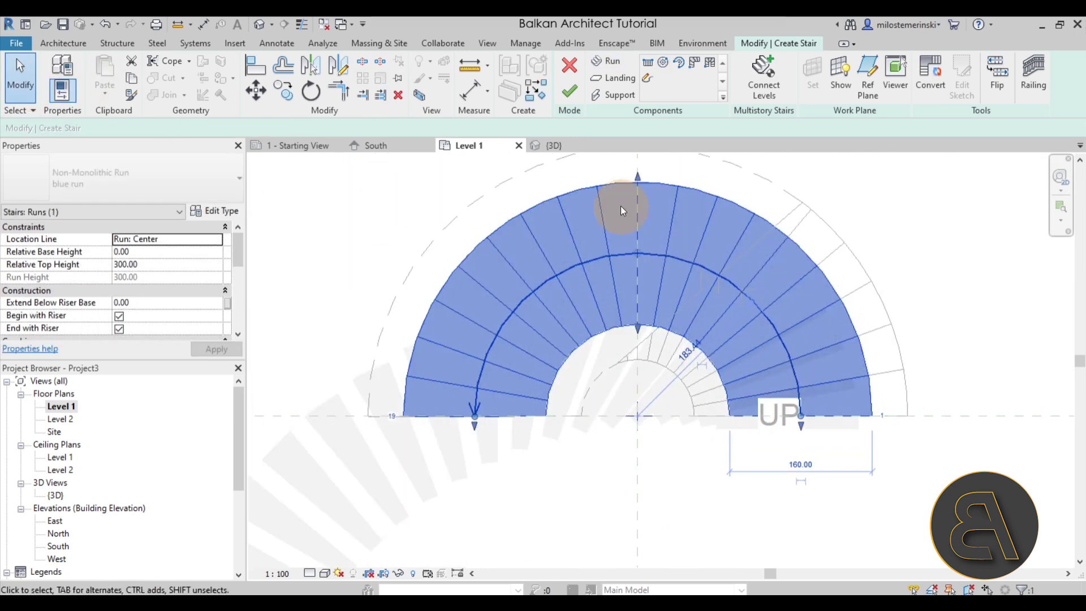
left_click(309, 93)
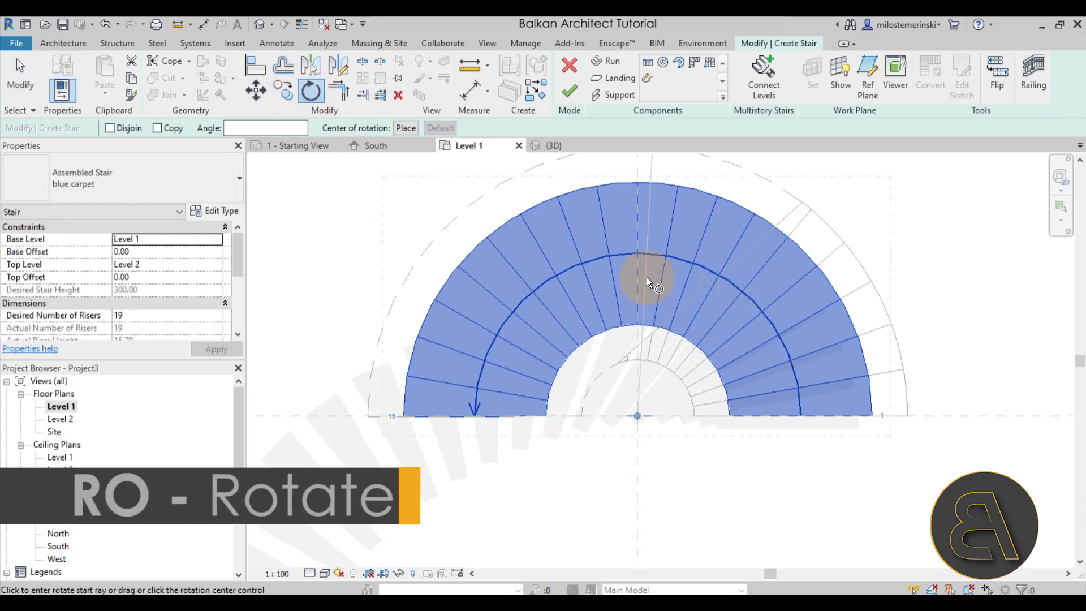
middle_click_drag(714, 215, 604, 255)
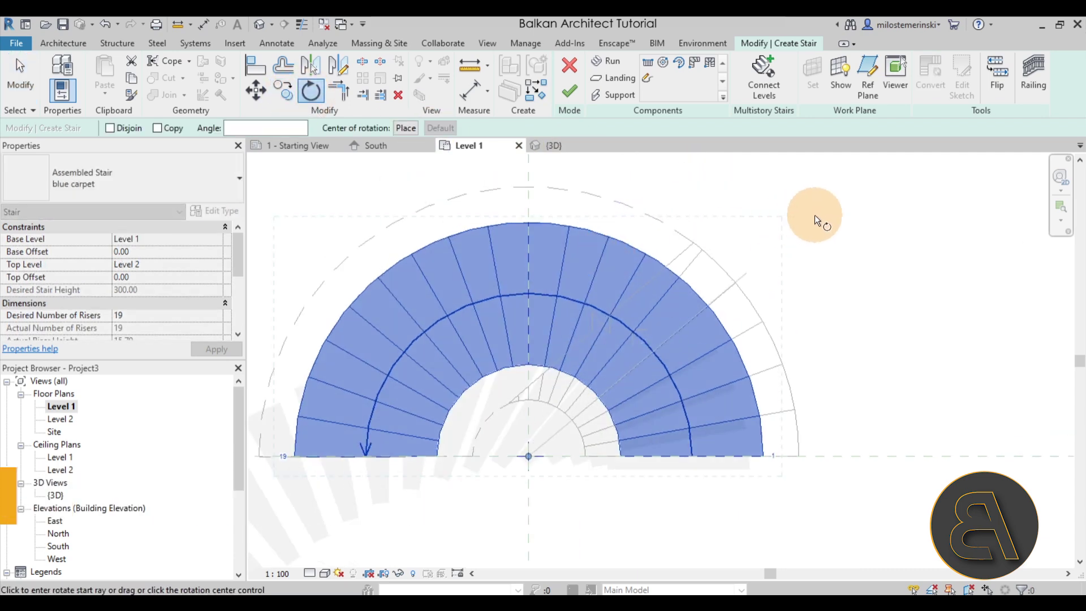
scroll(764, 463, "up", 4)
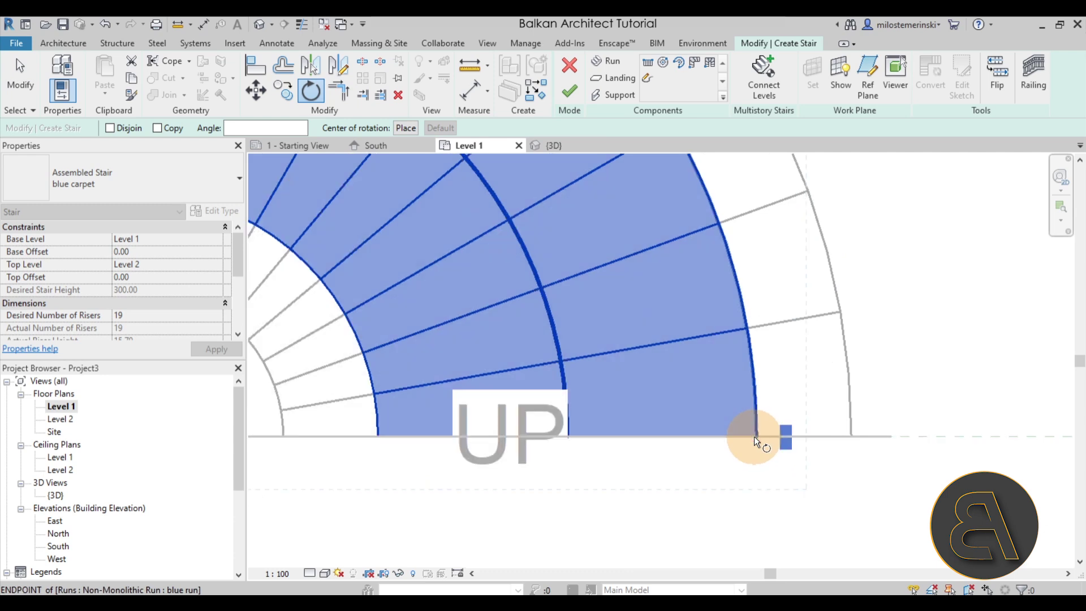
scroll(754, 436, "up", 3)
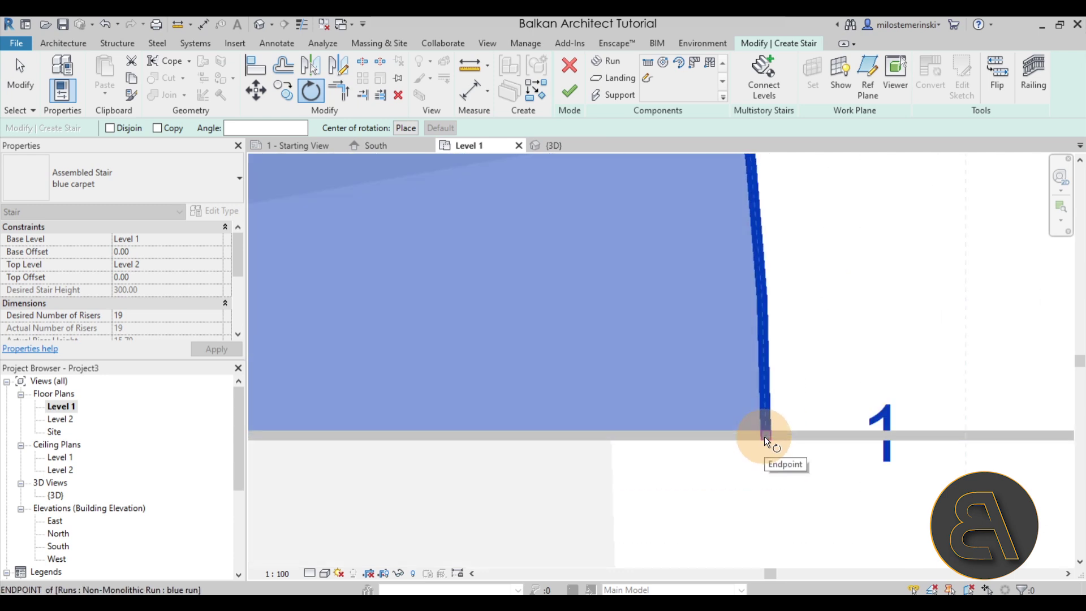
left_click(765, 436)
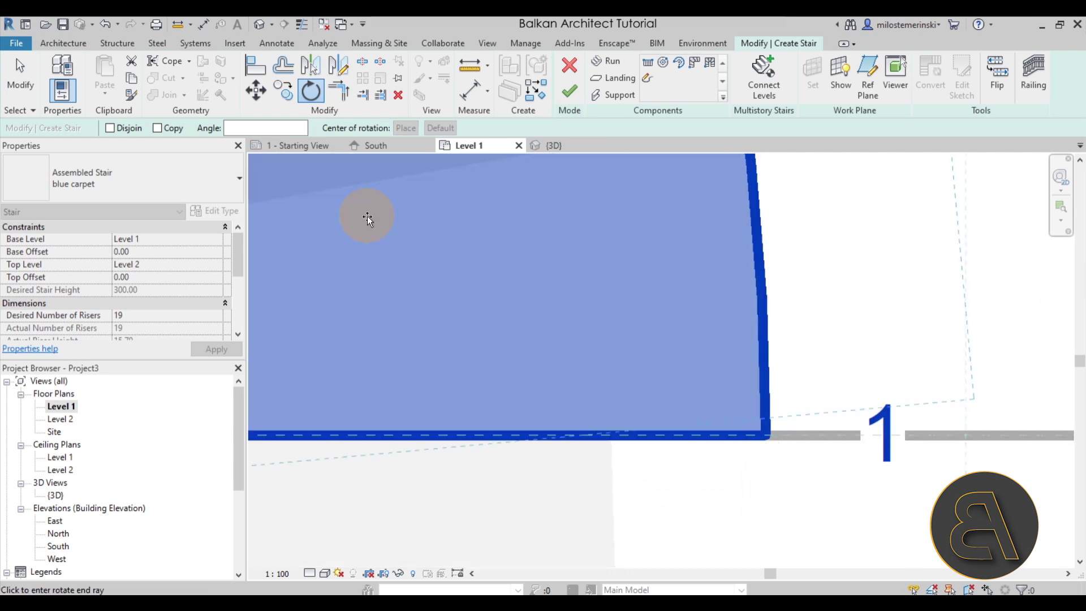
scroll(654, 352, "down", 5)
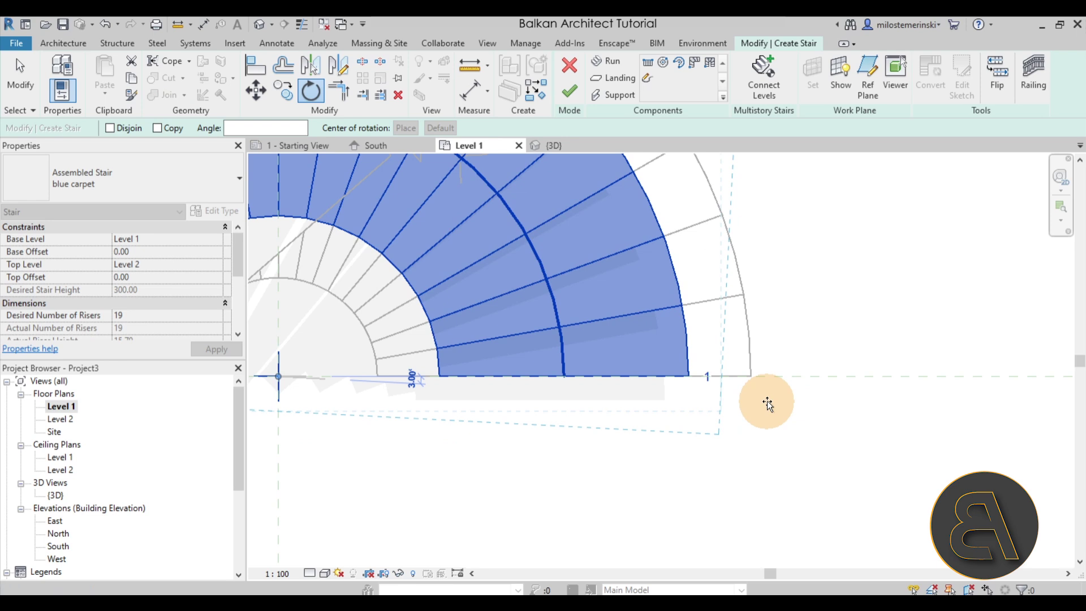
type(".")
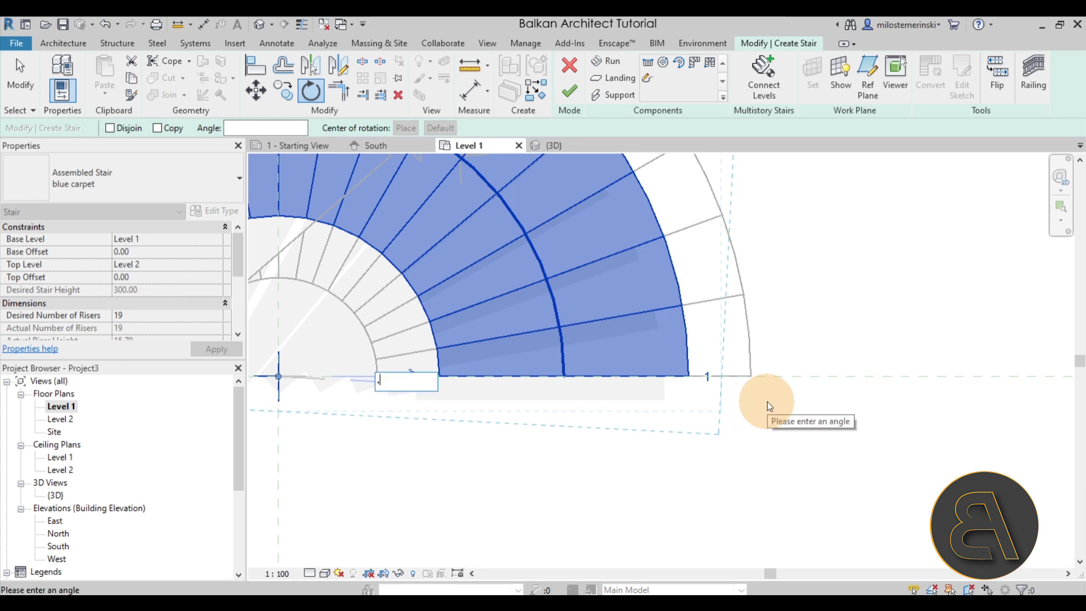
type("4")
key("Return")
scroll(767, 402, "up", 3)
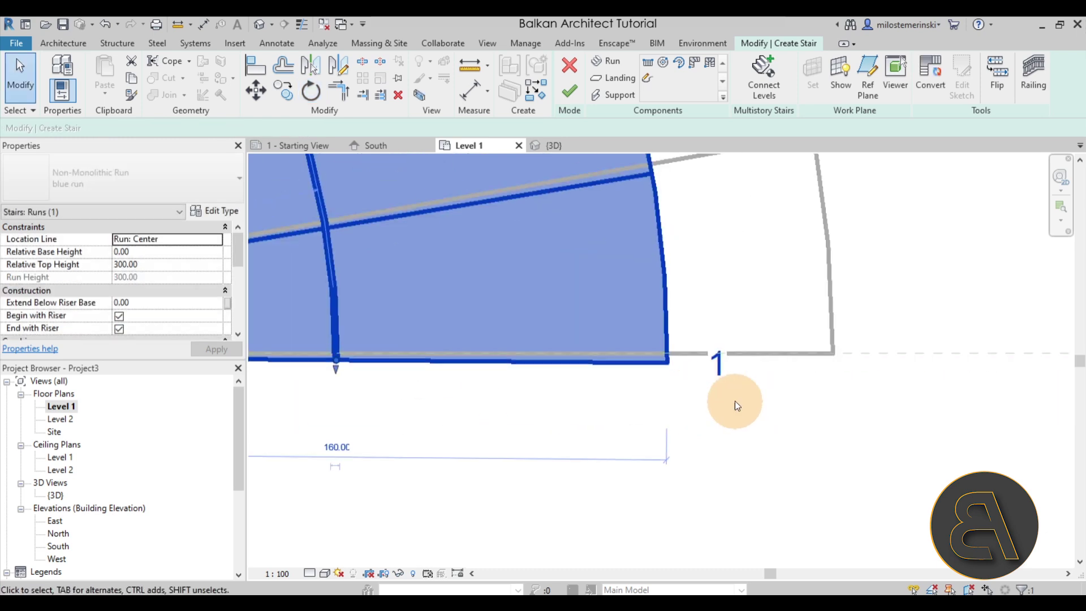
scroll(734, 400, "down", 5)
left_click(628, 493)
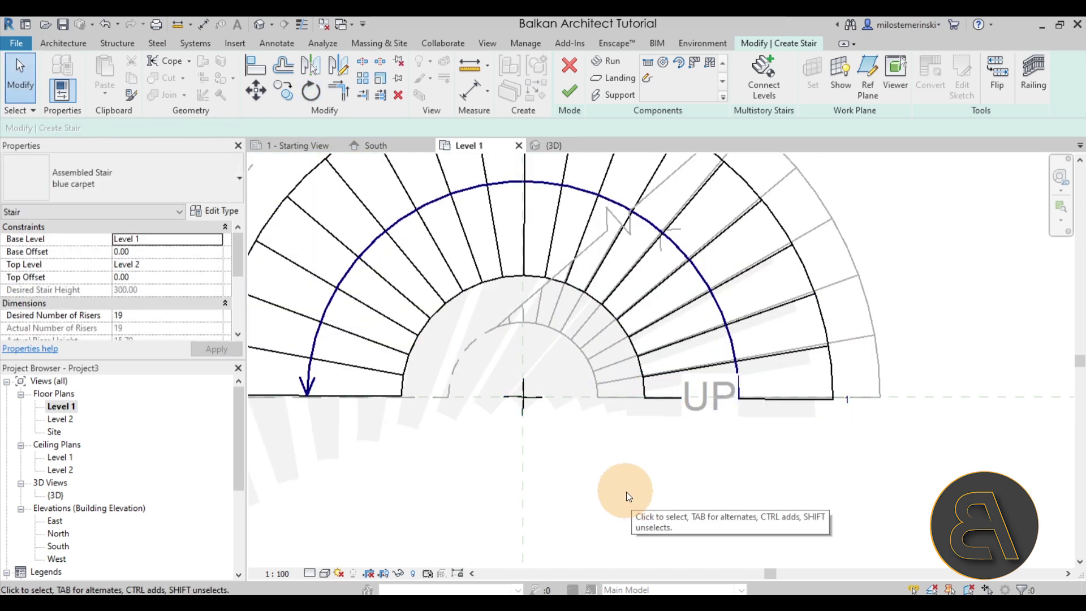
- Try to set the blue run's relative base height to 1 and finish the carpet stair
left_click(392, 393)
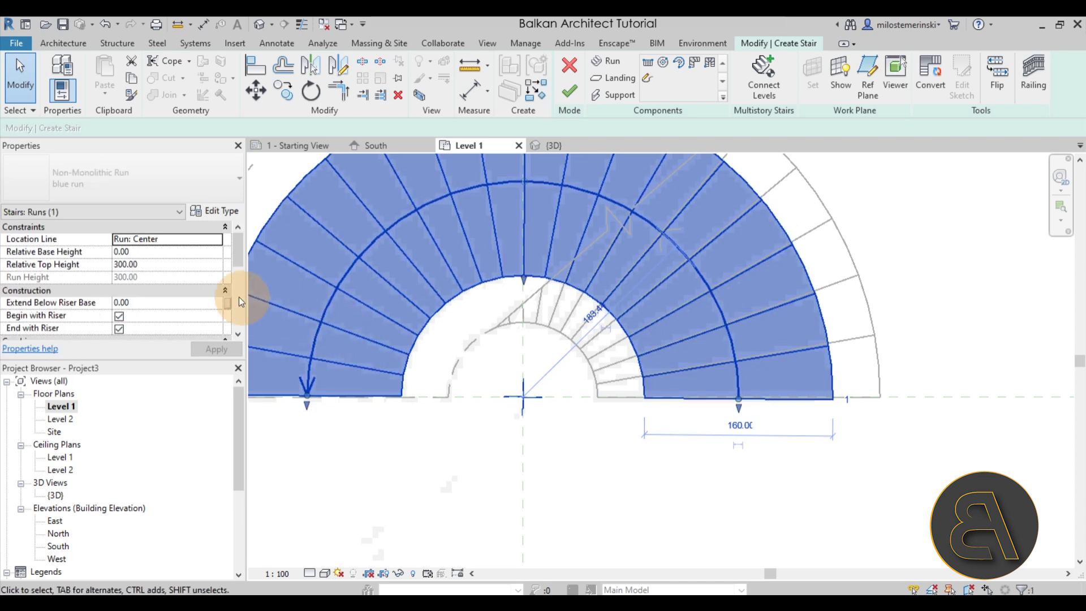
left_click(513, 491)
left_click(466, 293)
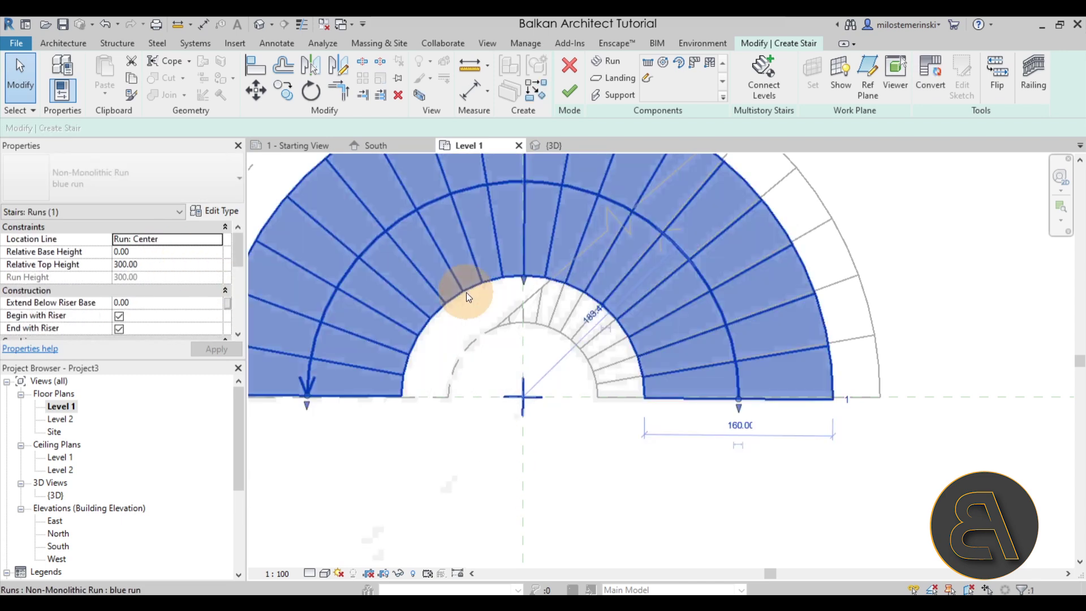
key("Tab")
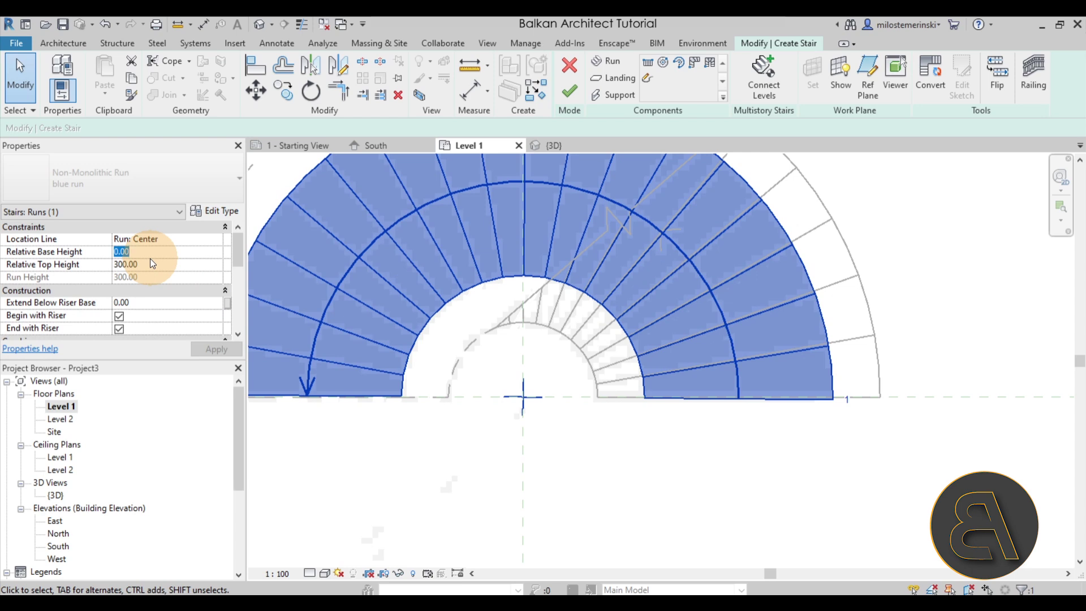
type("1")
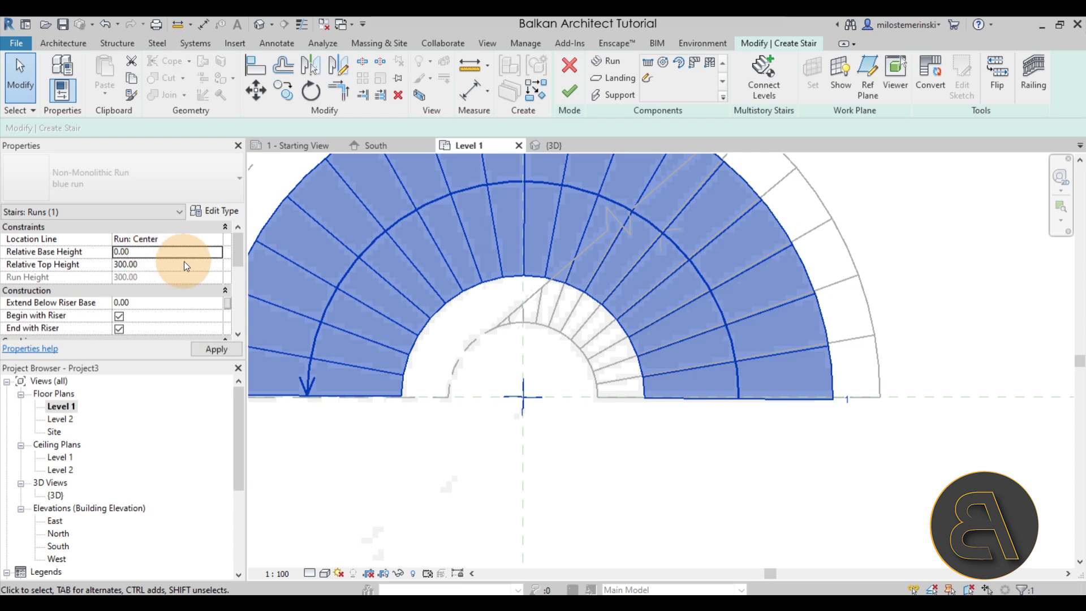
left_click(568, 92)
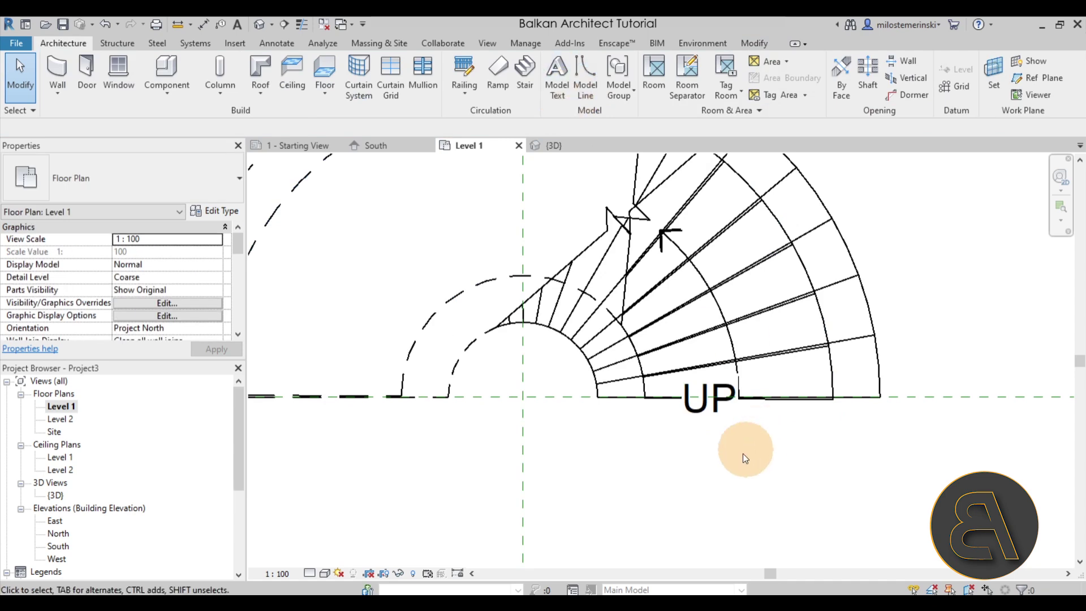
- Raise the blue carpet stair in the 3D view with a base offset of 1.00, adjust its top offset and inspect the fit
left_click(568, 150)
middle_click_drag(678, 358, 853, 412, "shift")
scroll(714, 476, "up", 6)
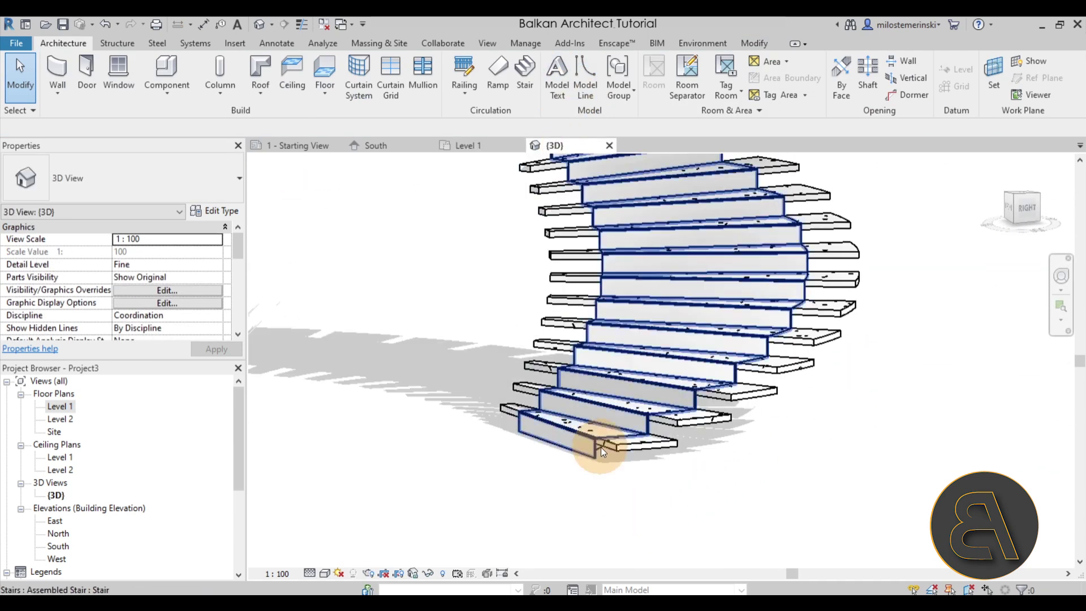
left_click(450, 485)
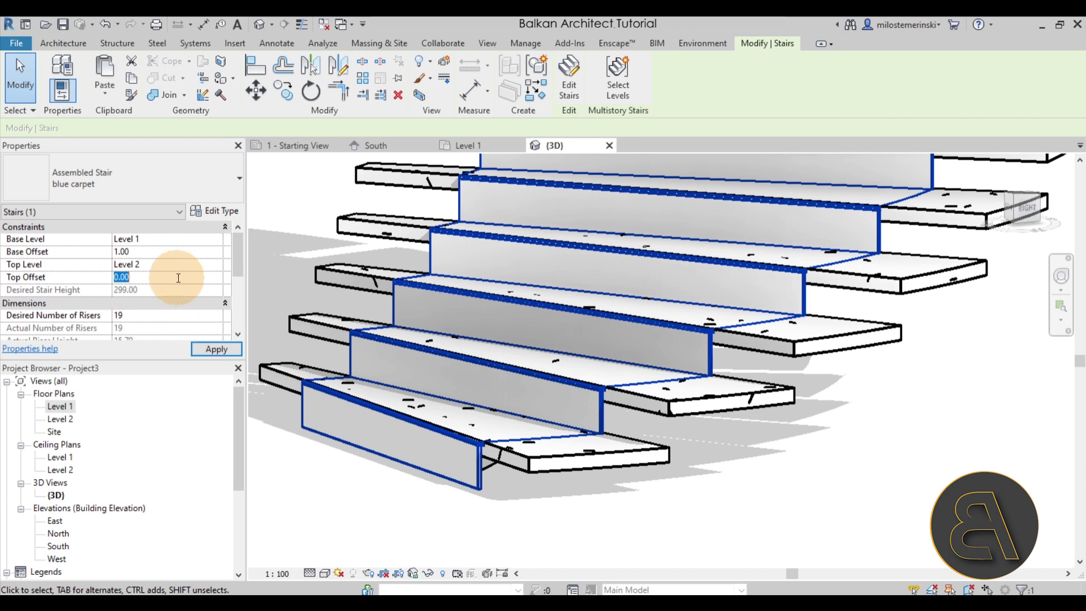
left_click(788, 530)
mouse_move(543, 514)
middle_mouse_down("shift")
mouse_move(490, 504)
mouse_move(789, 466)
mouse_move(783, 477)
mouse_move(565, 467)
mouse_move(718, 450)
mouse_move(764, 460)
mouse_move(1034, 456)
mouse_move(780, 480)
mouse_move(728, 359)
middle_mouse_up("shift")
middle_click_drag(892, 453, 570, 535, "shift")
middle_click_drag(739, 315, 816, 458, "shift")
- Remove the AD_3D View template from the 3D view by assigning <None>
left_click(325, 572)
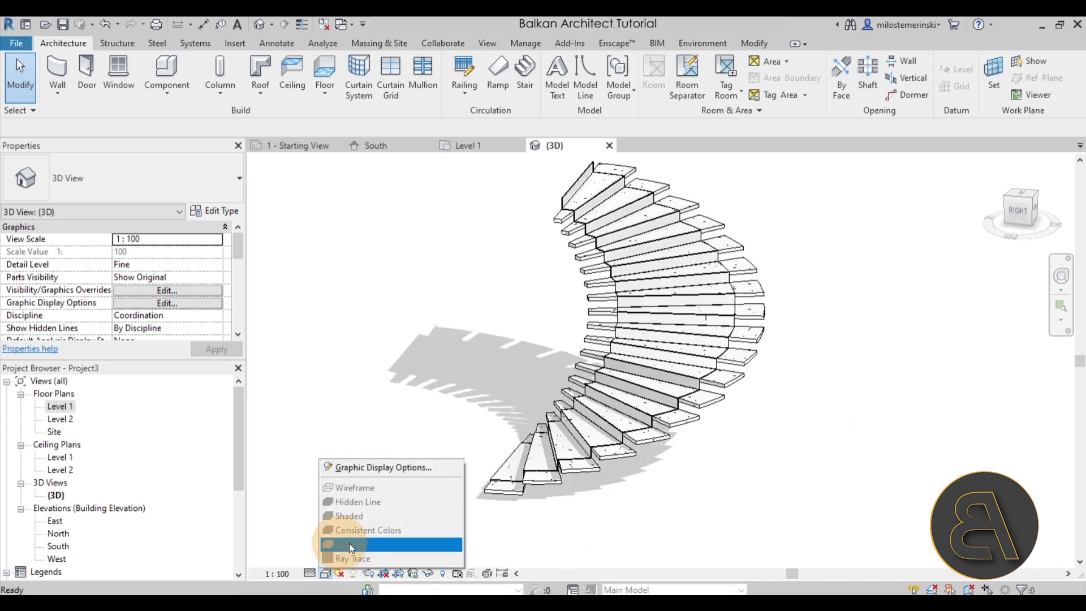
left_click(378, 399)
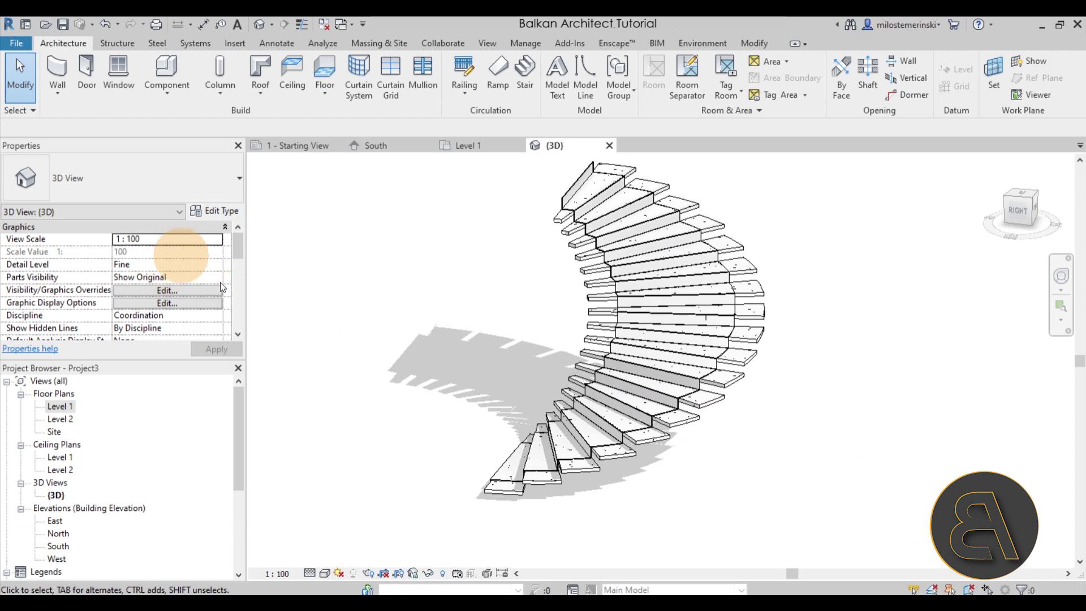
left_click(619, 387)
middle_click_drag(619, 387, 571, 399, "shift")
scroll(135, 264, "down", 6)
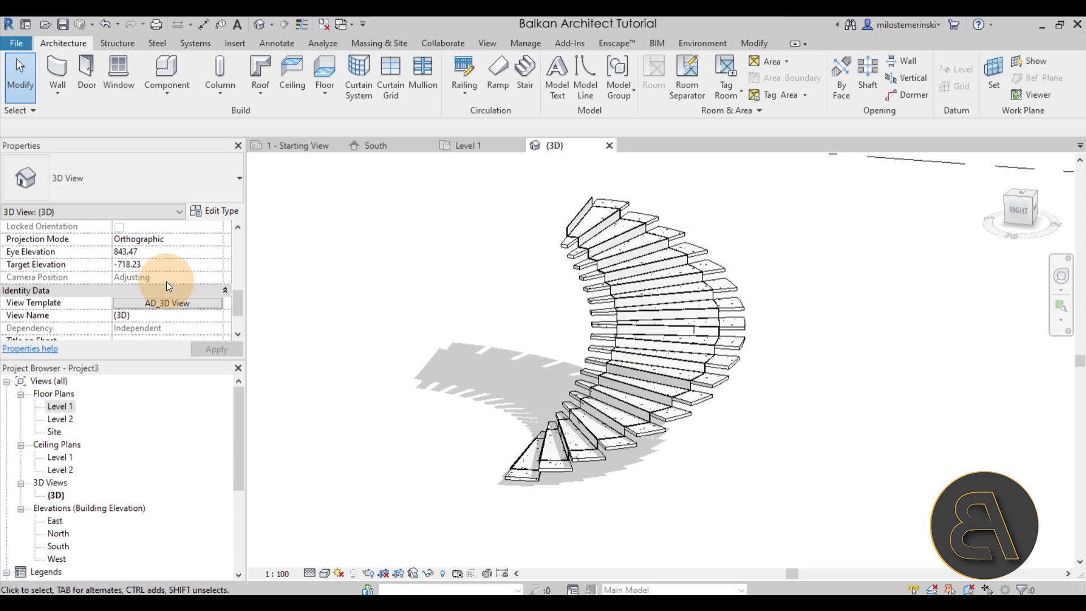
left_click(131, 305)
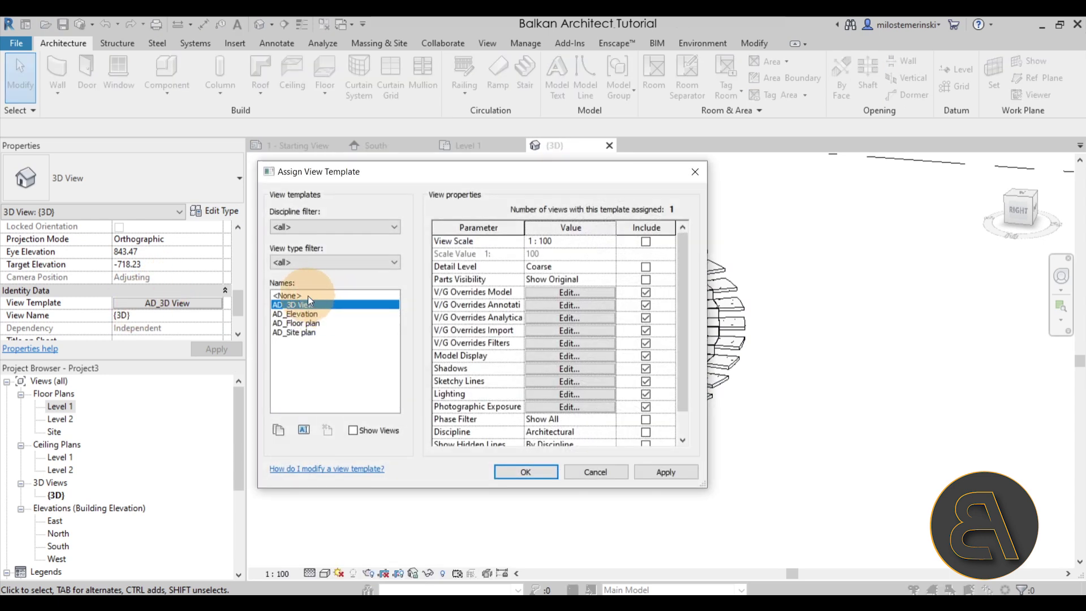
left_click(307, 296)
left_click(672, 473)
left_click(521, 470)
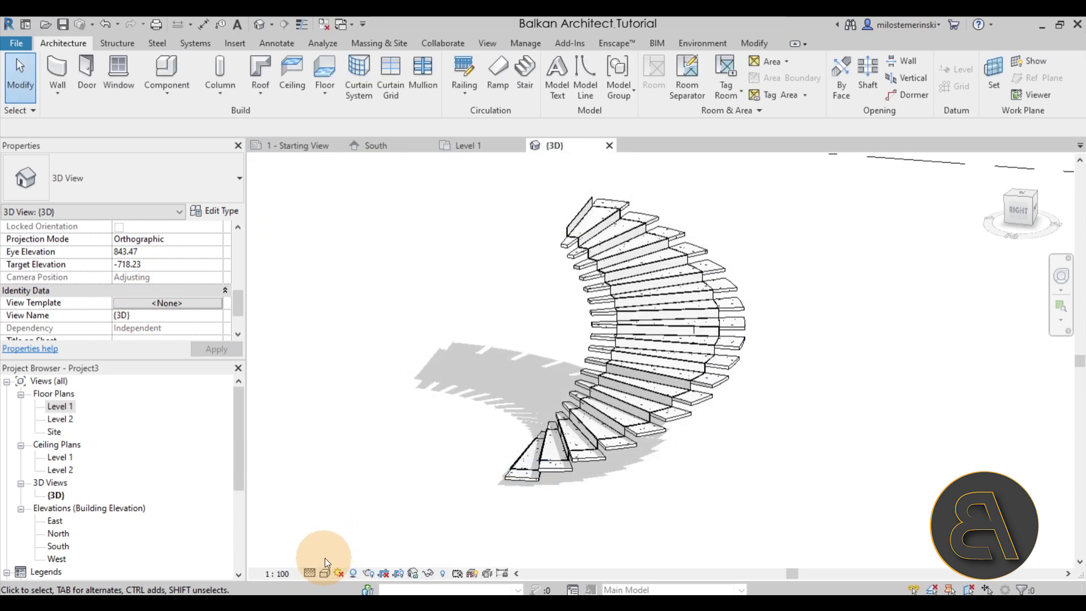
- Set the 3D view's visual style to Realistic and view the staircase from the back
left_click(324, 572)
left_click(339, 546)
middle_click_drag(635, 524, 550, 478, "shift")
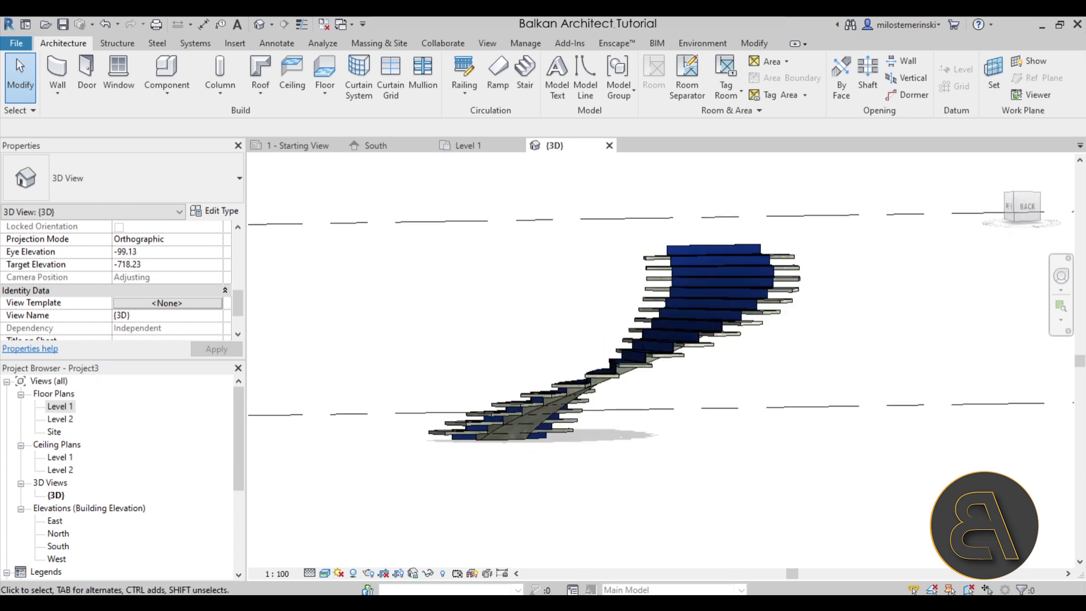
- Compare the carpeted staircase model with the reference photo and inspect the model from another angle
key("alt+Tab")
left_click(670, 391)
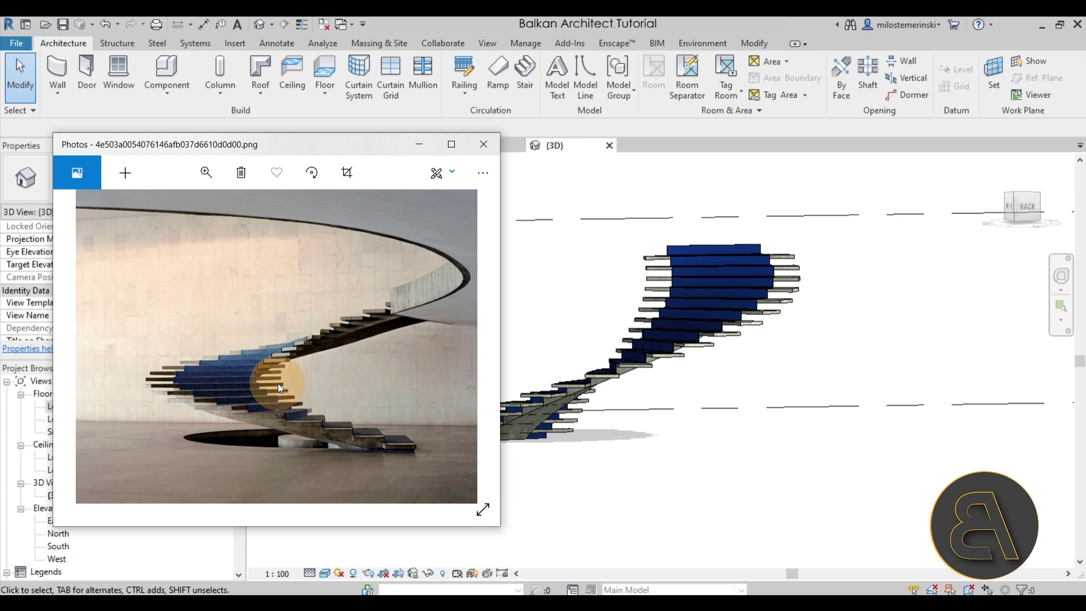
left_click_drag(301, 150, 0, 151)
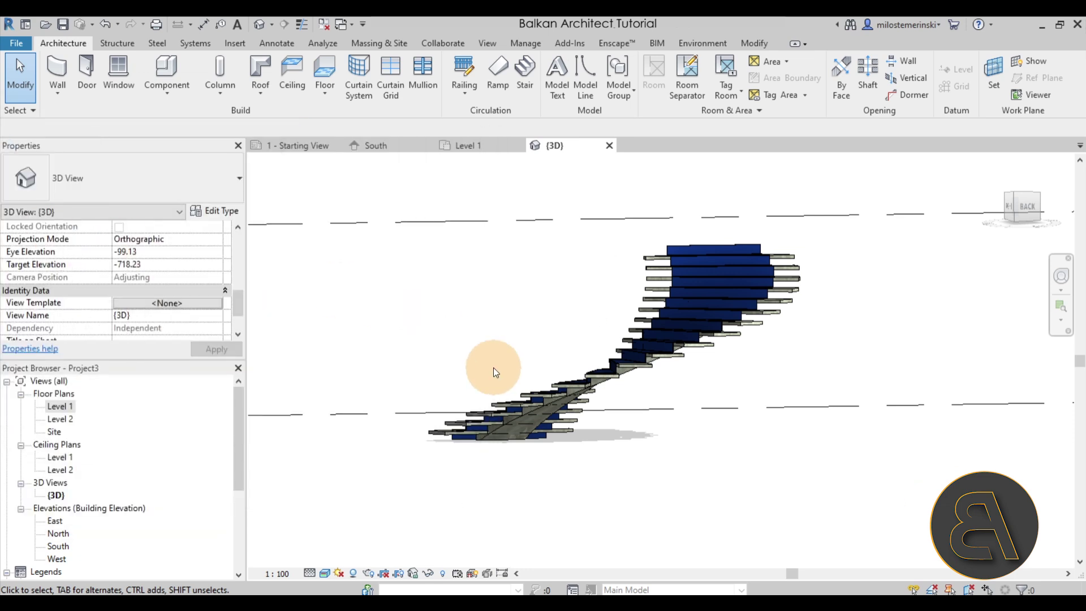
middle_click_drag(561, 346, 811, 455, "shift")
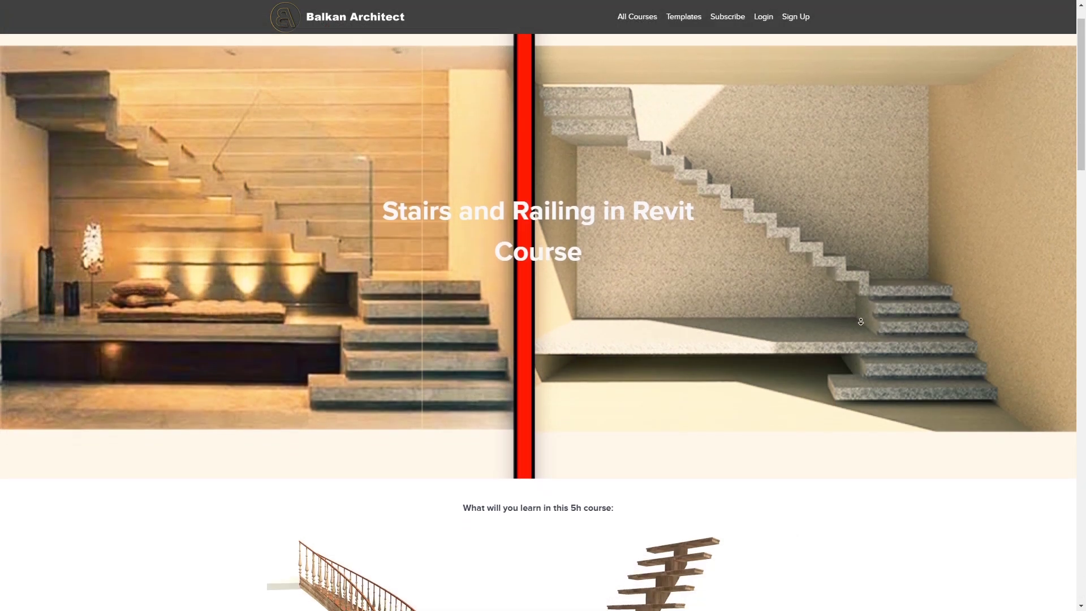
scroll(860, 321, "down", 10)
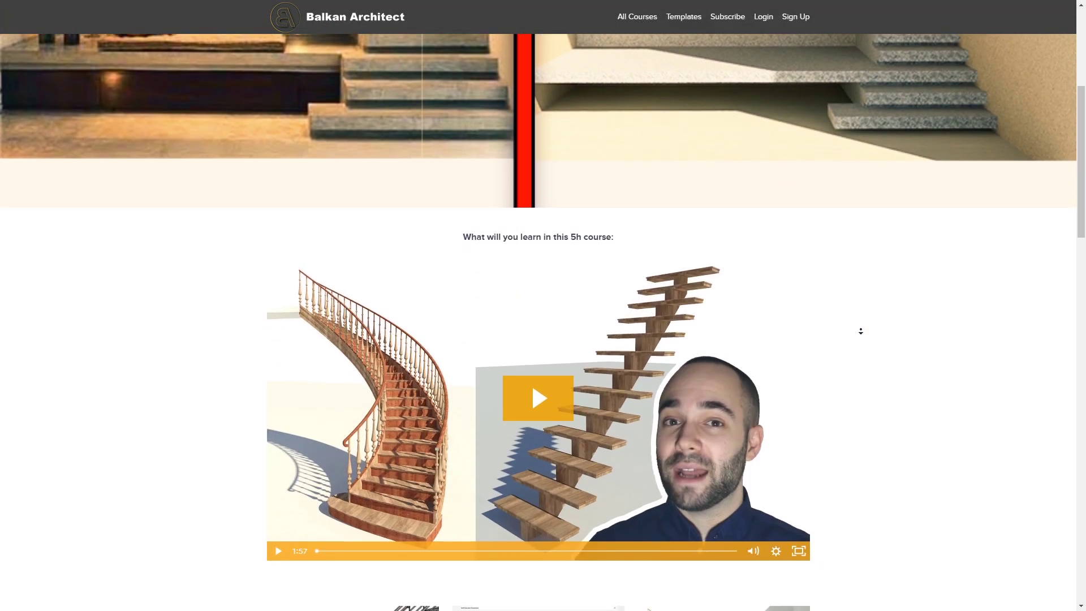
scroll(860, 331, "down", 9)
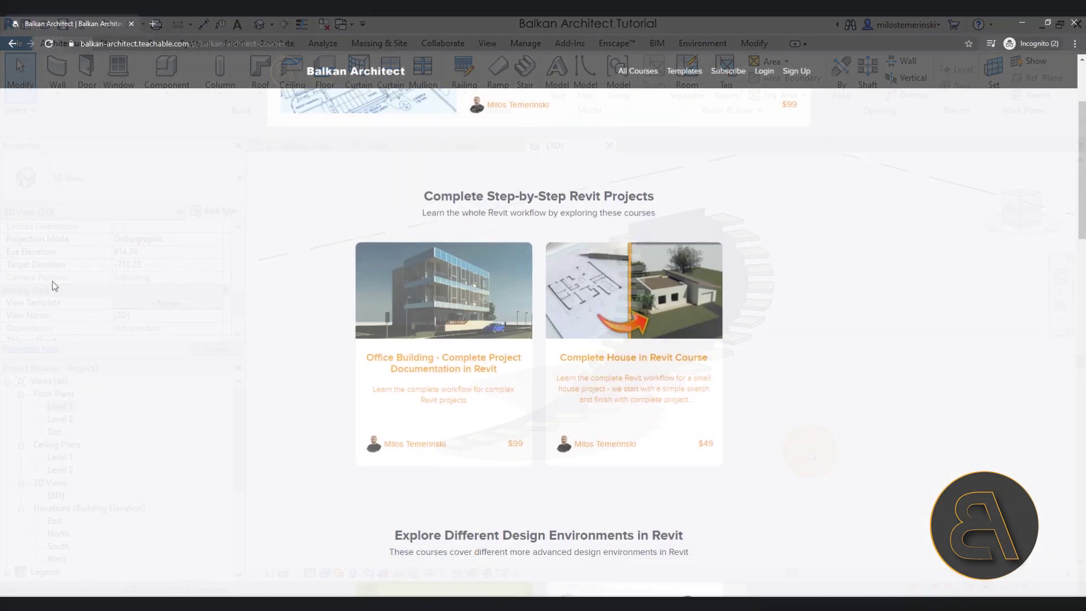
scroll(54, 285, "down", 11)
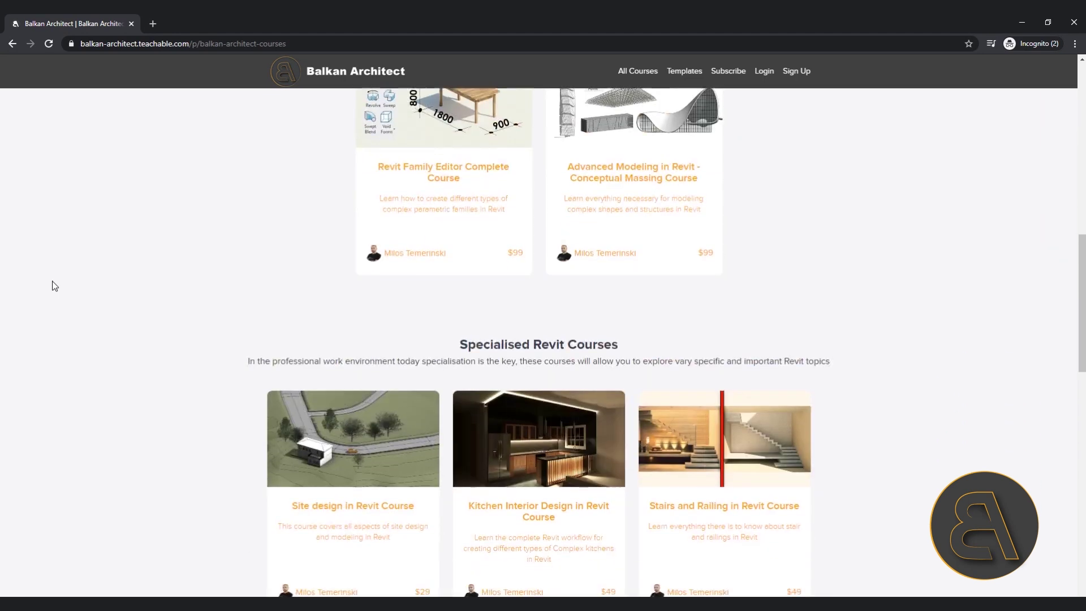
scroll(54, 285, "down", 7)
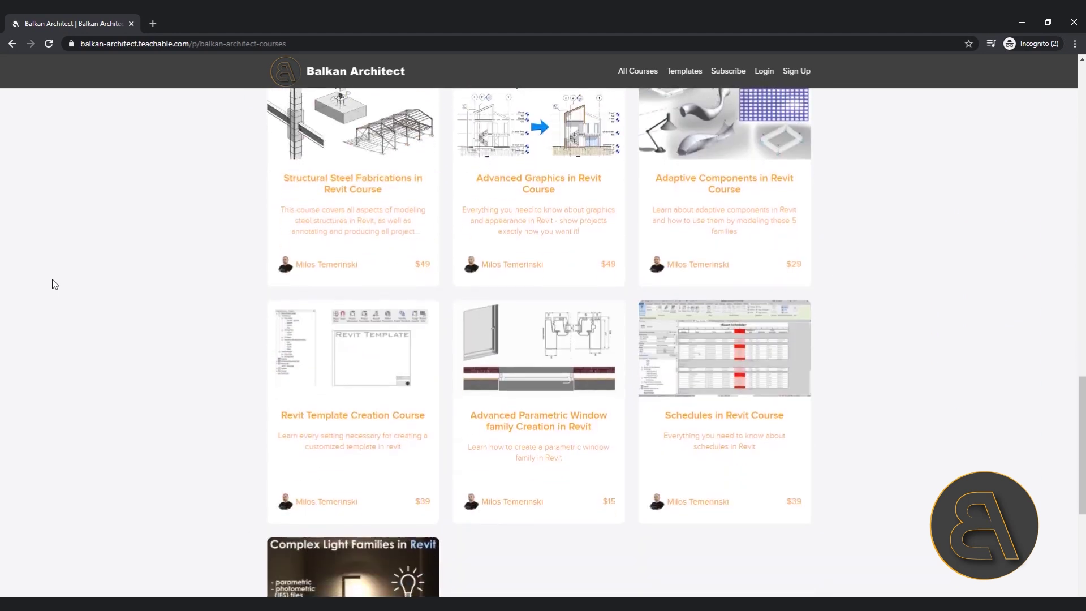